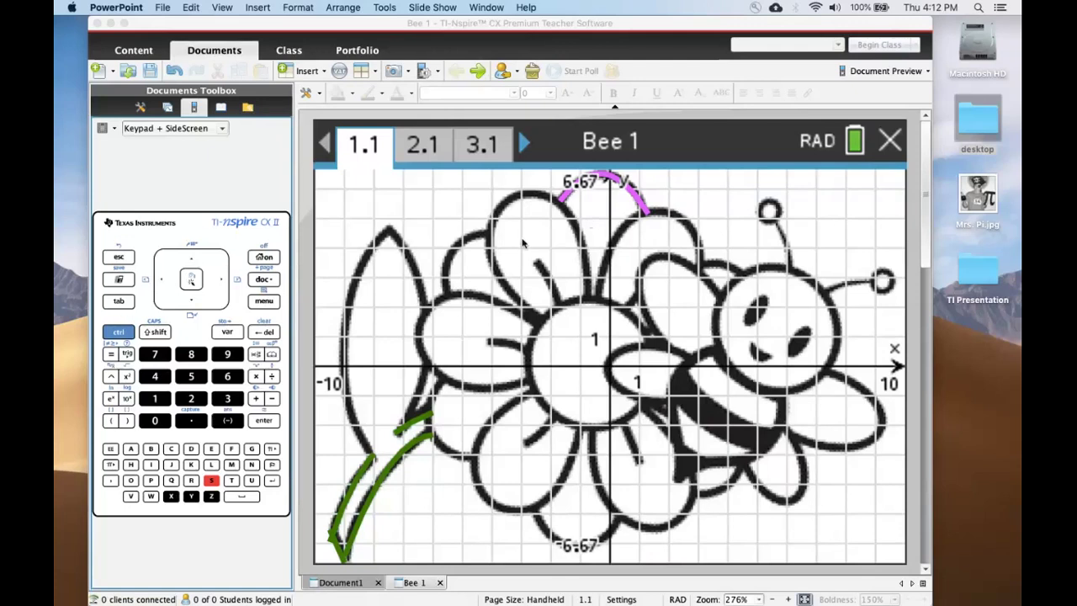
Graph the function f9(x)=x and move its equation label off the line, over the bee's face
left_click(389, 498)
key("Tab")
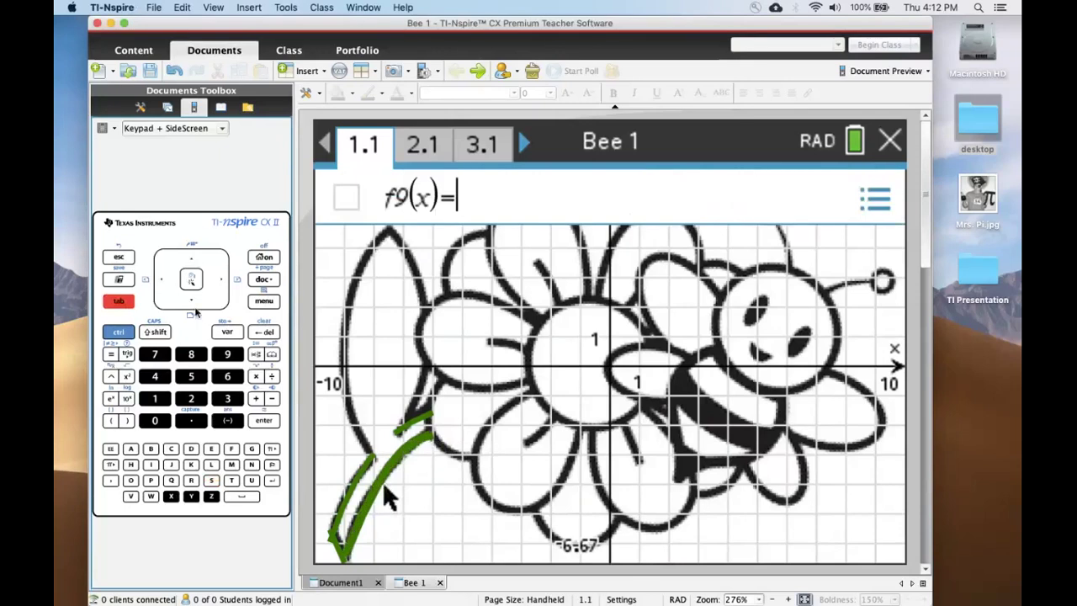
type("x")
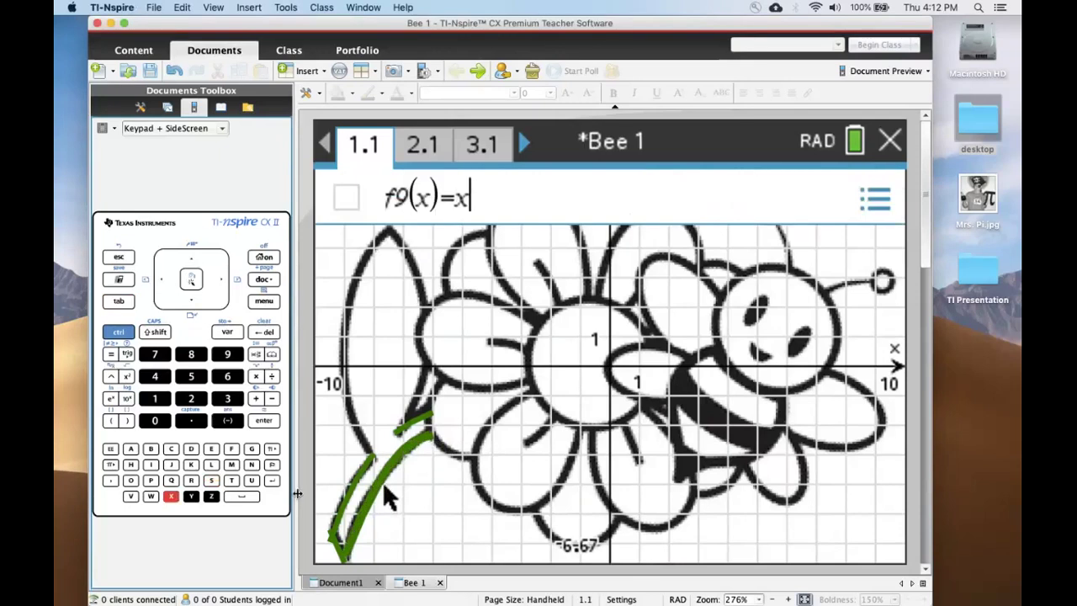
key("Return")
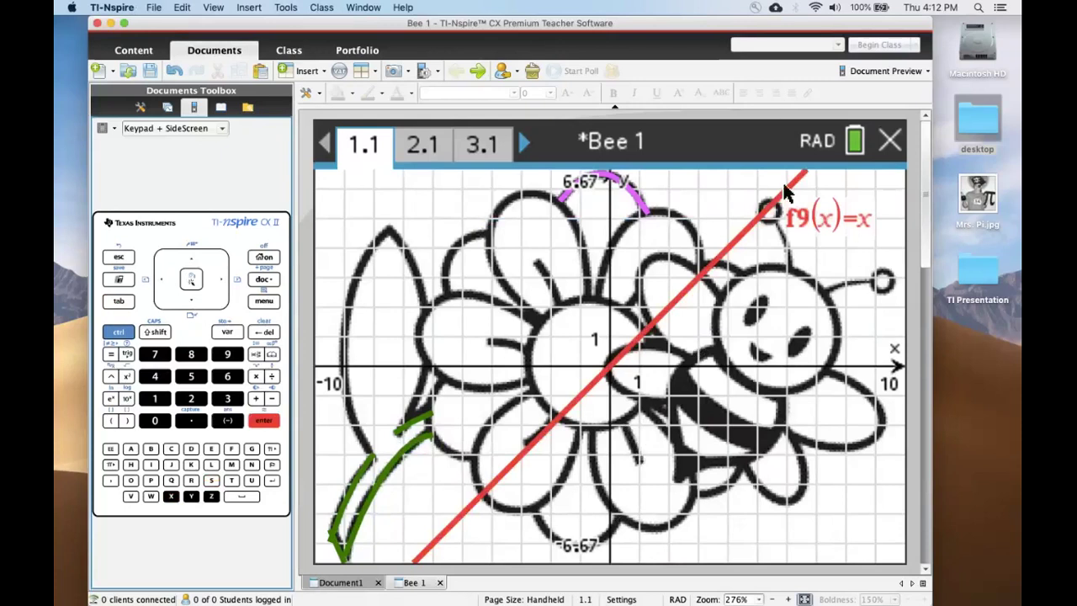
left_click(799, 232)
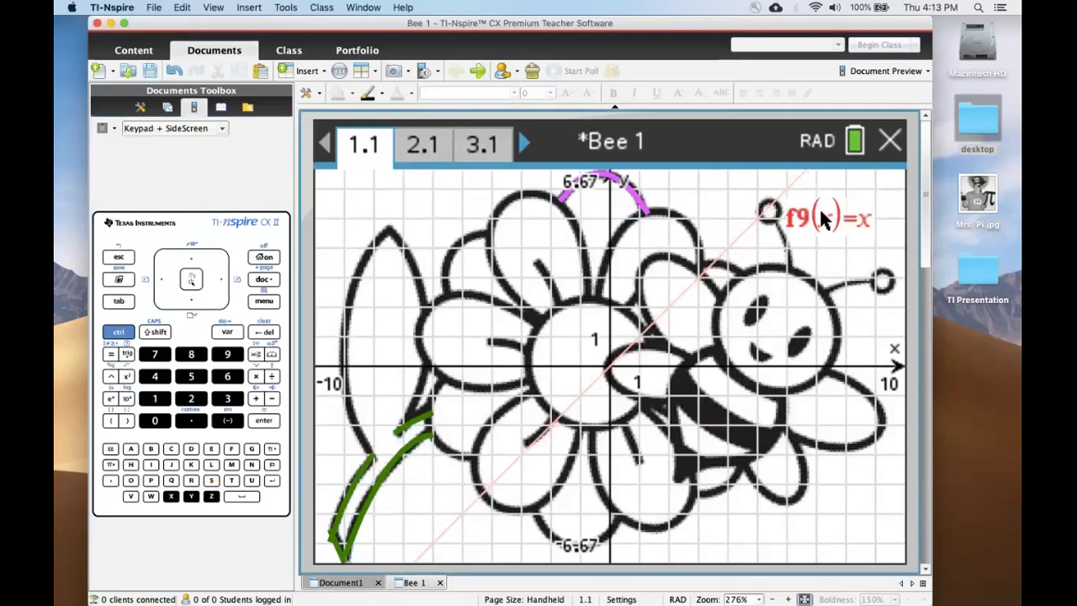
left_click_drag(825, 219, 847, 315)
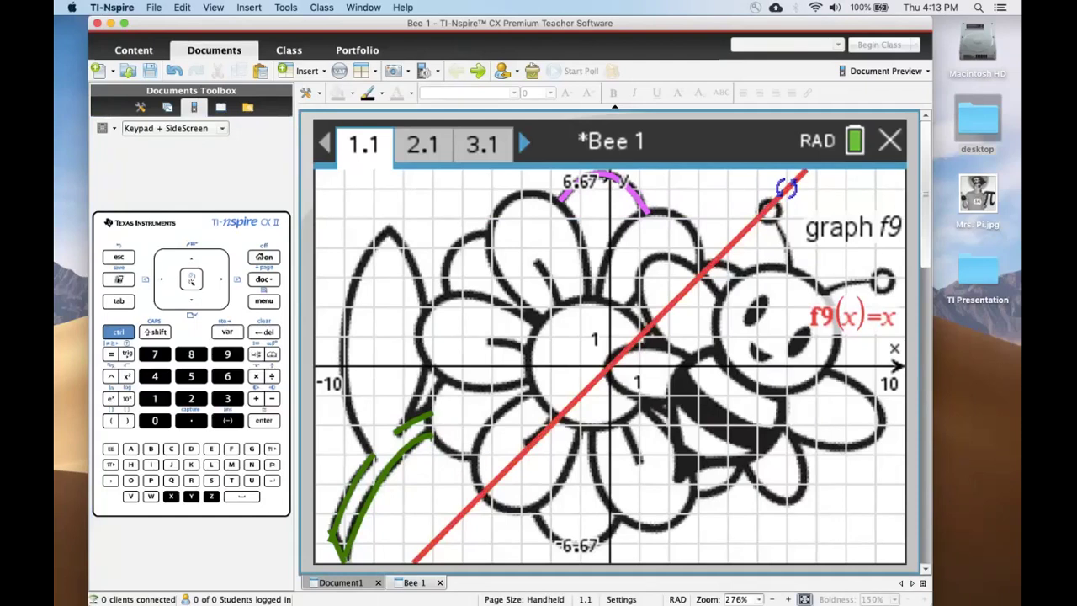
Rotate and shift the f9 line onto the short line in the petal below the flower's centre, making it -2.27·x-0.9, and reposition its label
left_click_drag(786, 188, 689, 548)
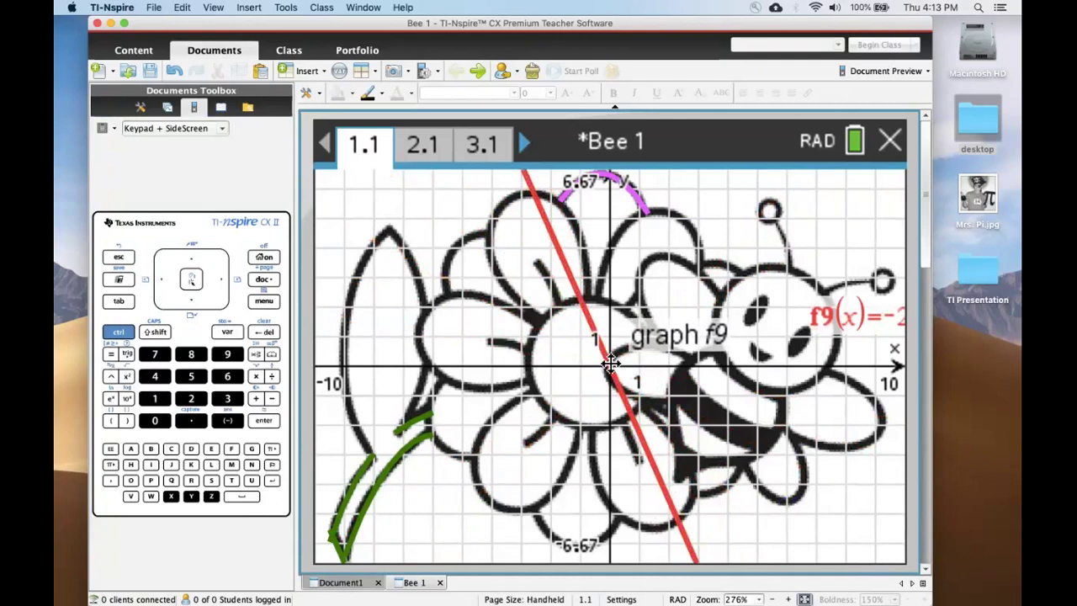
left_click_drag(609, 364, 615, 400)
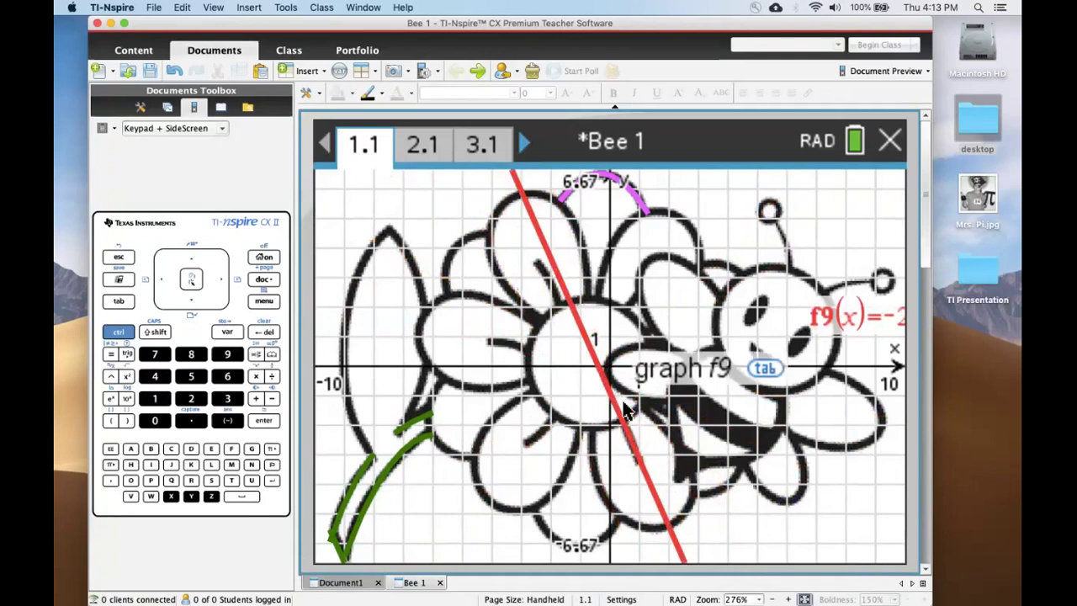
left_click(645, 469)
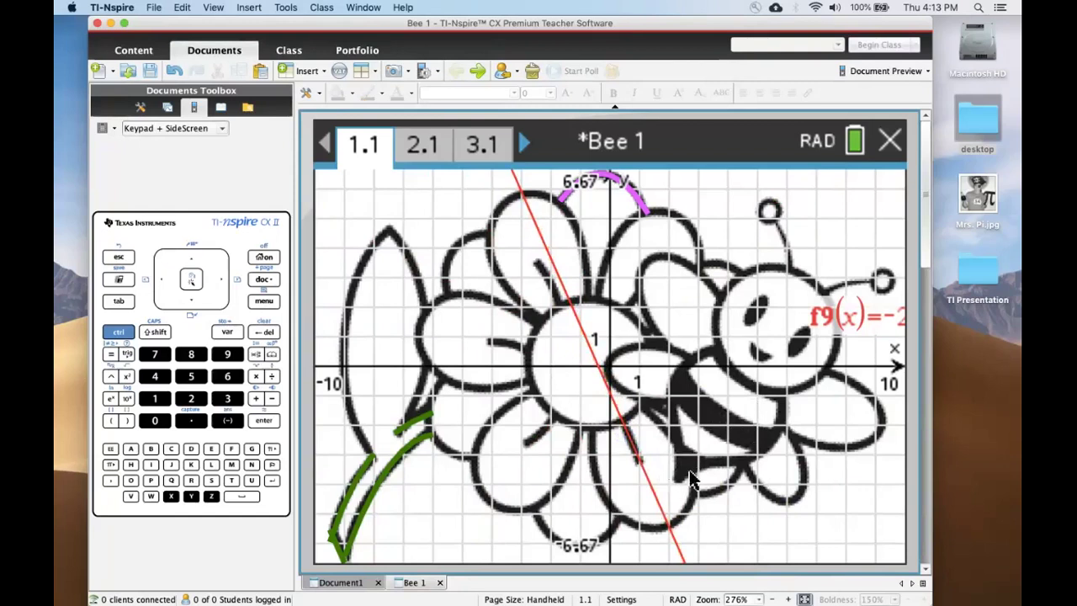
left_click(681, 263)
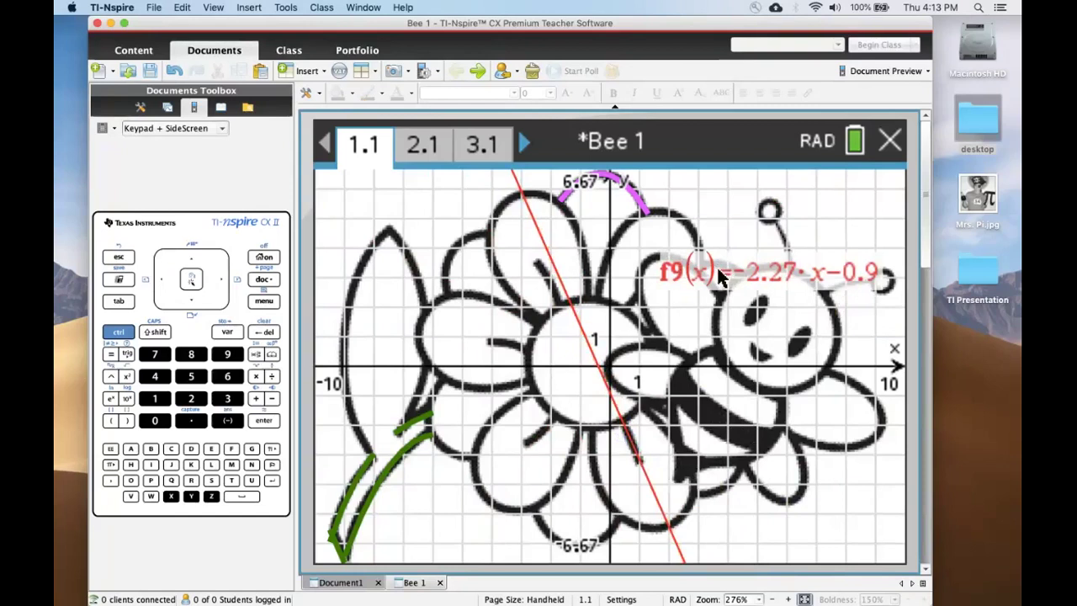
left_click_drag(698, 260, 691, 257)
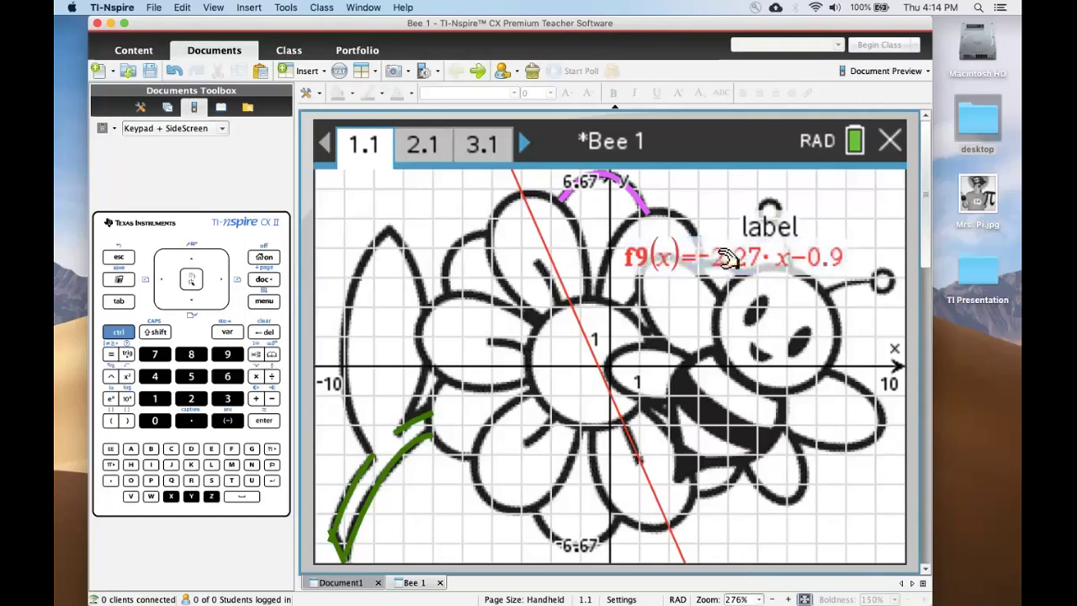
Restrict the f9 line to the domain 0.5<x<1 by adding the condition to its equation
double_click(705, 261)
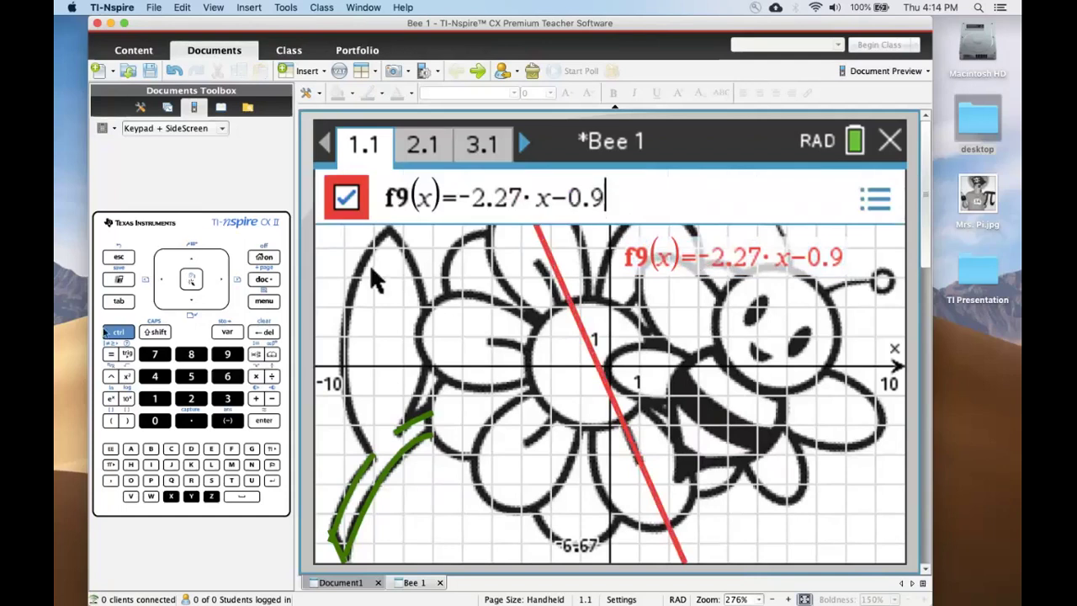
key("ctrl")
left_click(110, 355)
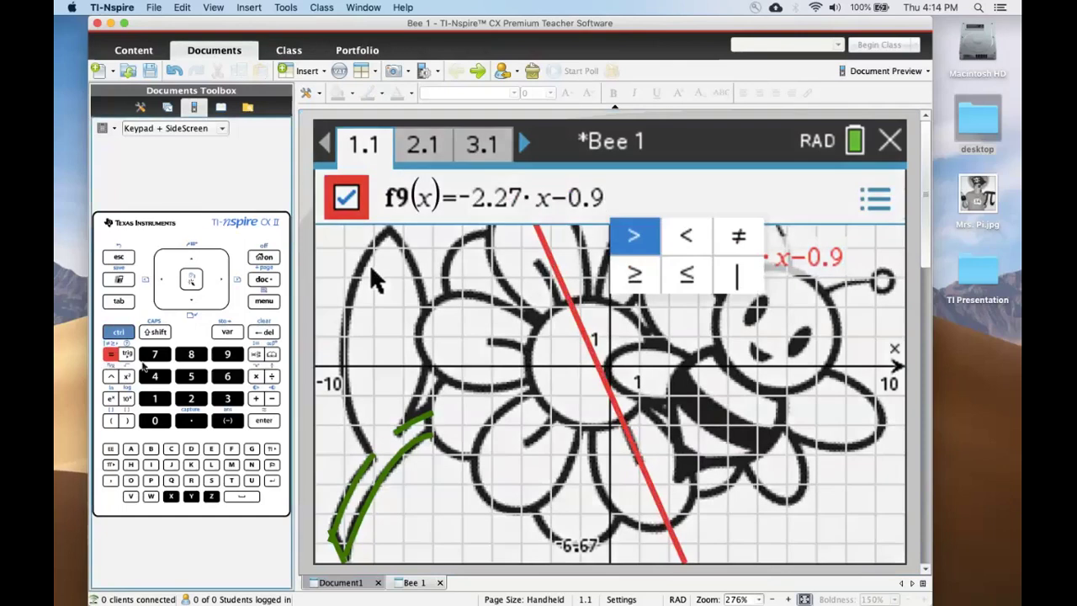
key("Down")
key("Right")
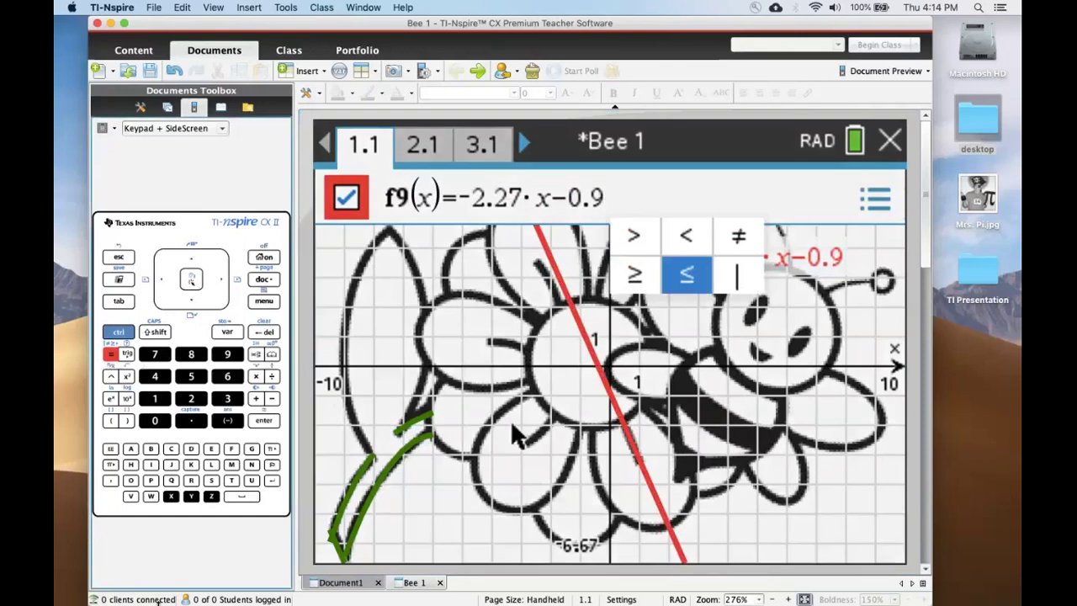
left_click(739, 274)
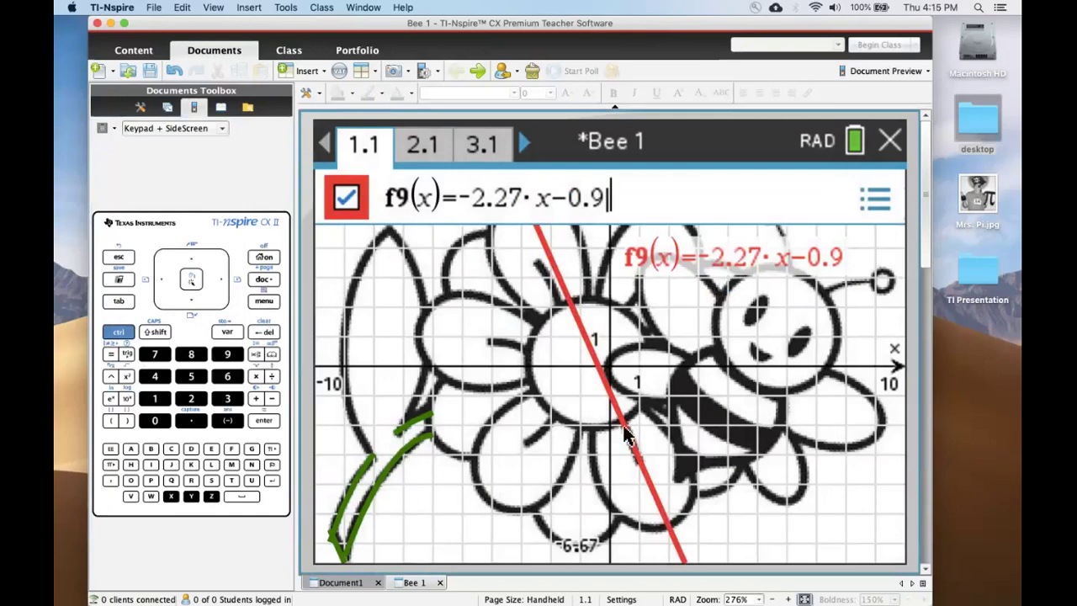
type("|0.")
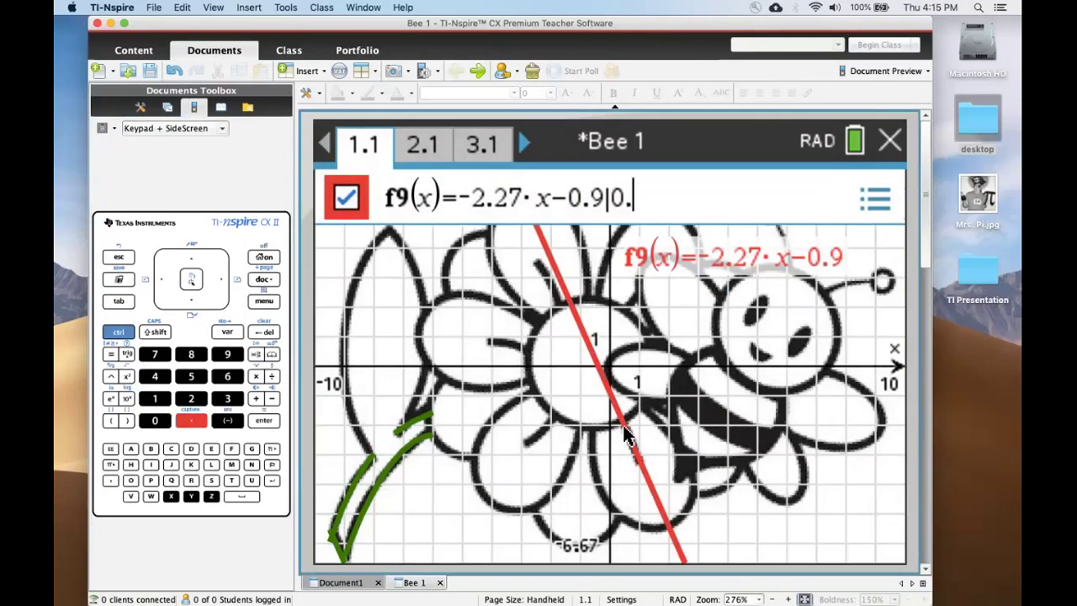
type("5")
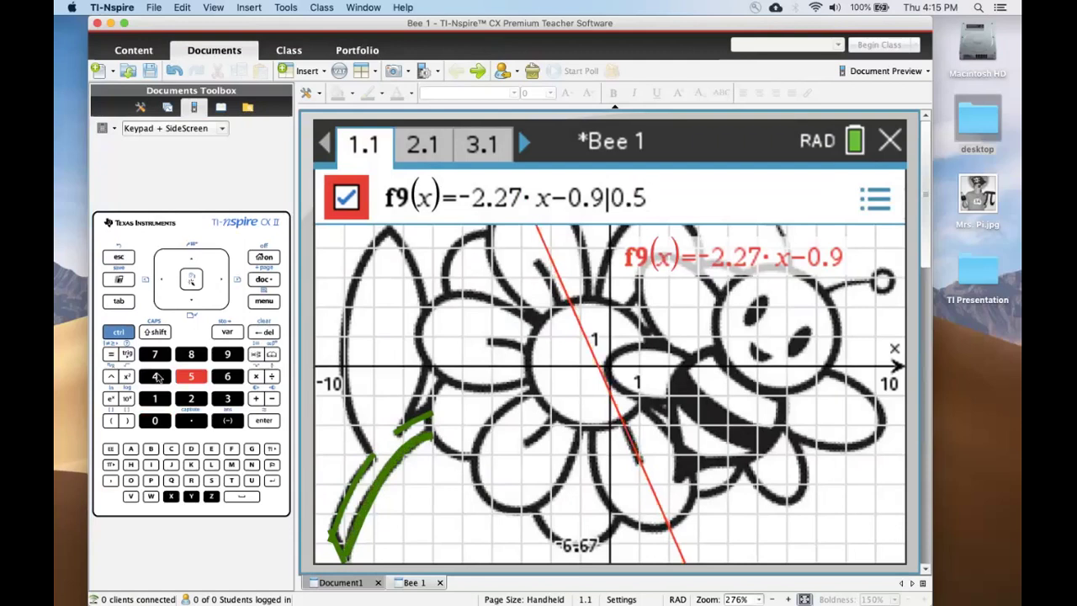
key("ctrl")
left_click(109, 355)
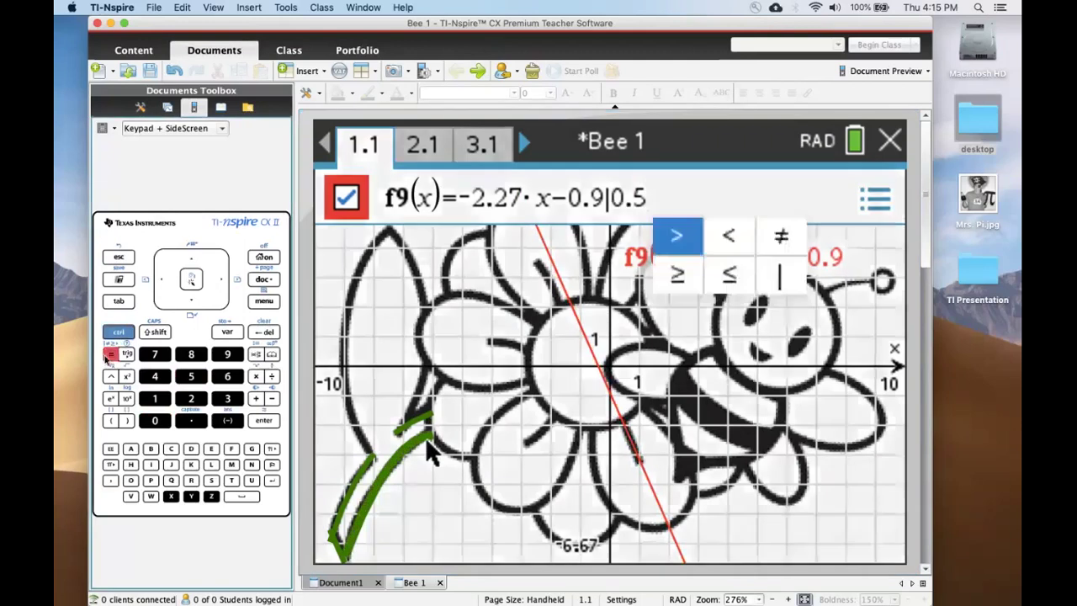
left_click(727, 238)
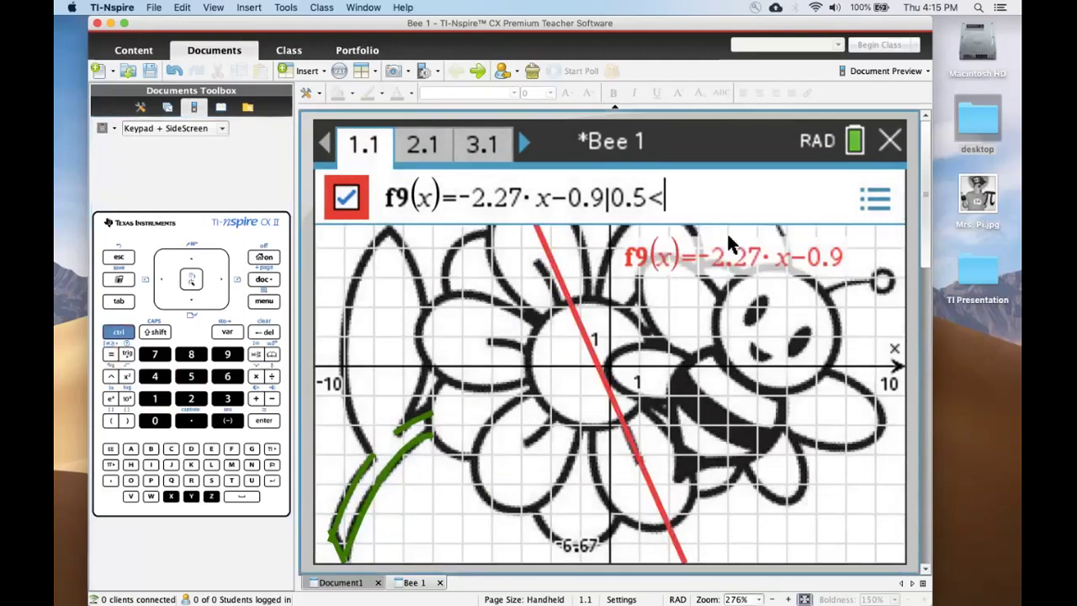
type("x<1")
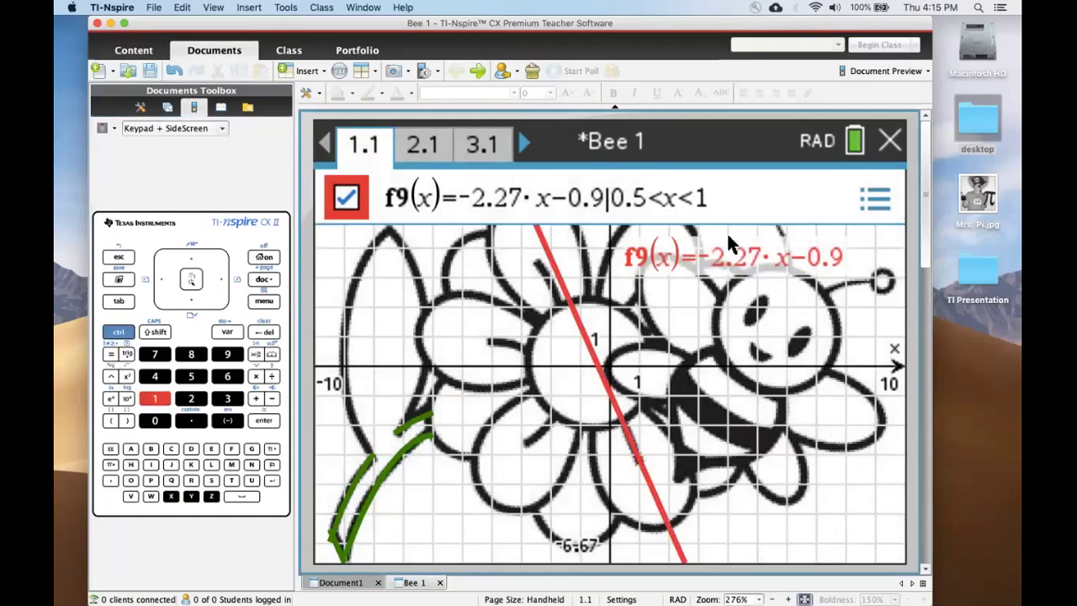
key("Return")
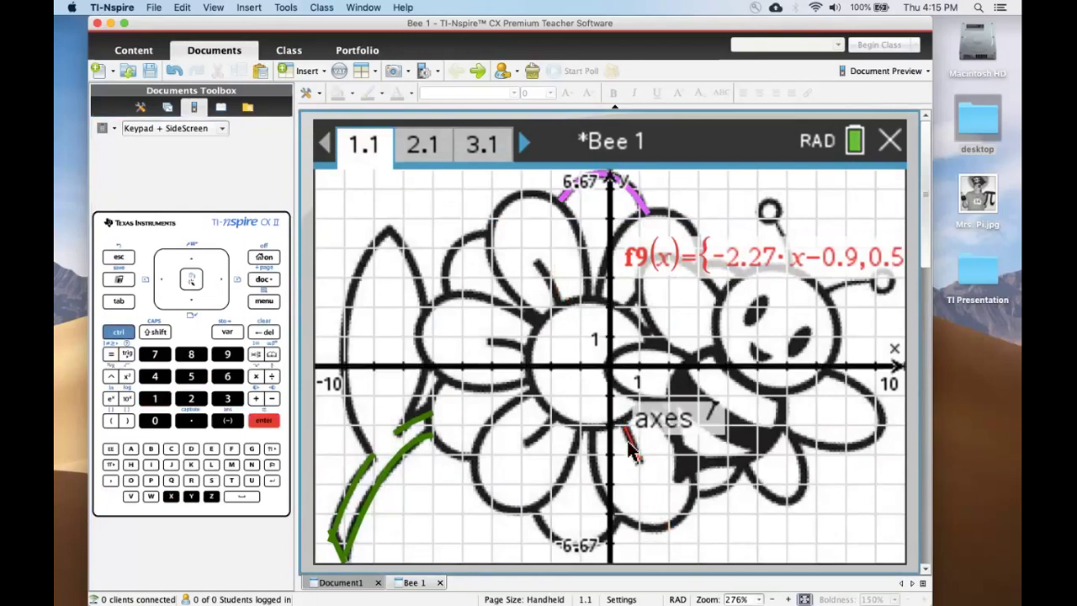
Move the f9 equation label across the flower so its full domain fits on the page, and delete the label
left_click(712, 458)
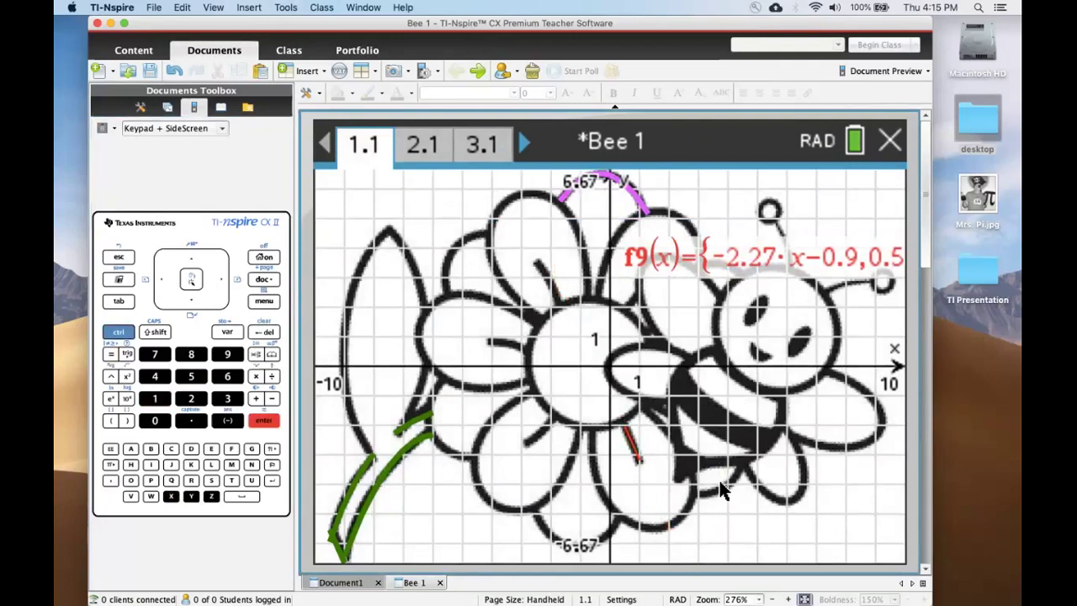
left_click(763, 256)
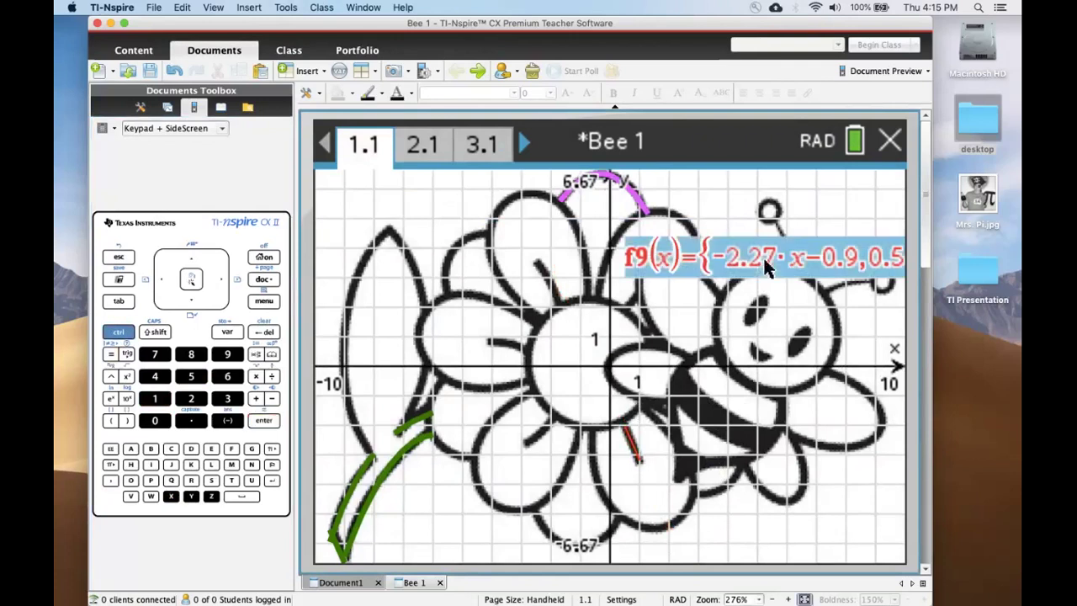
key("BackSpace")
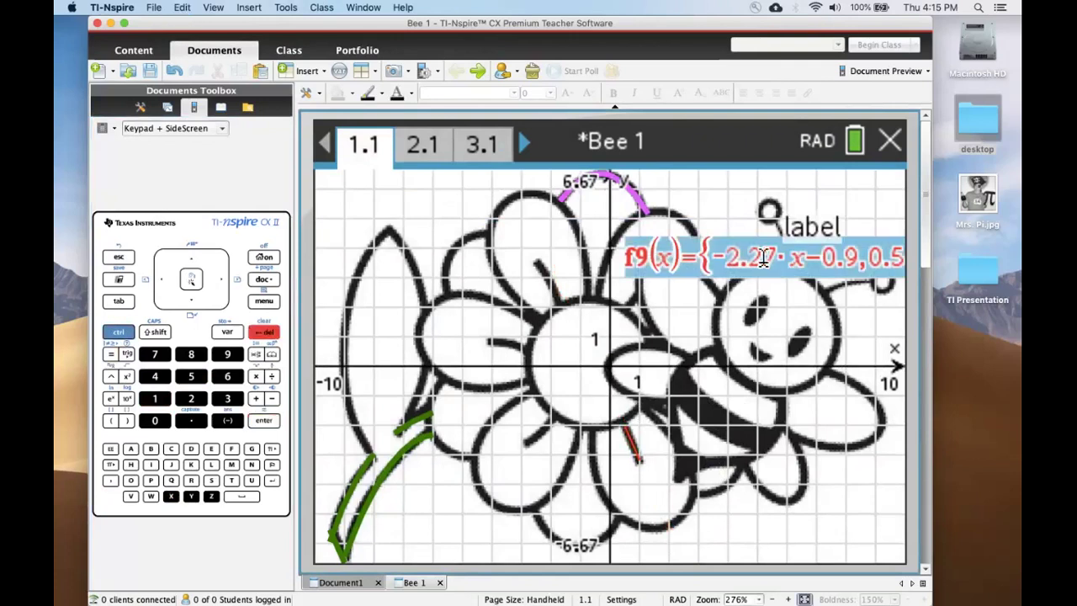
left_click(780, 480)
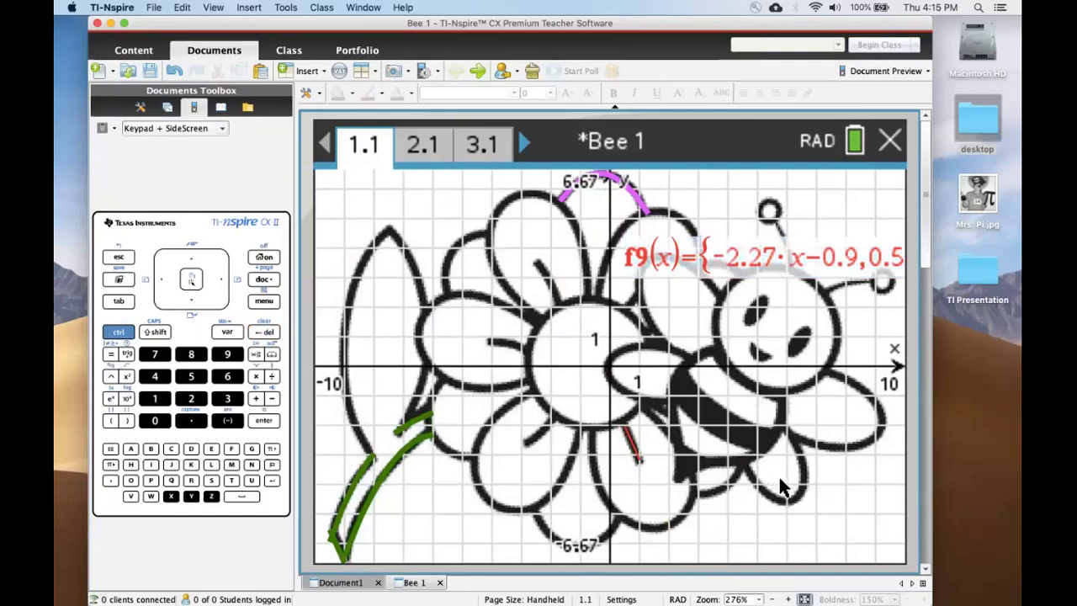
left_click(741, 256)
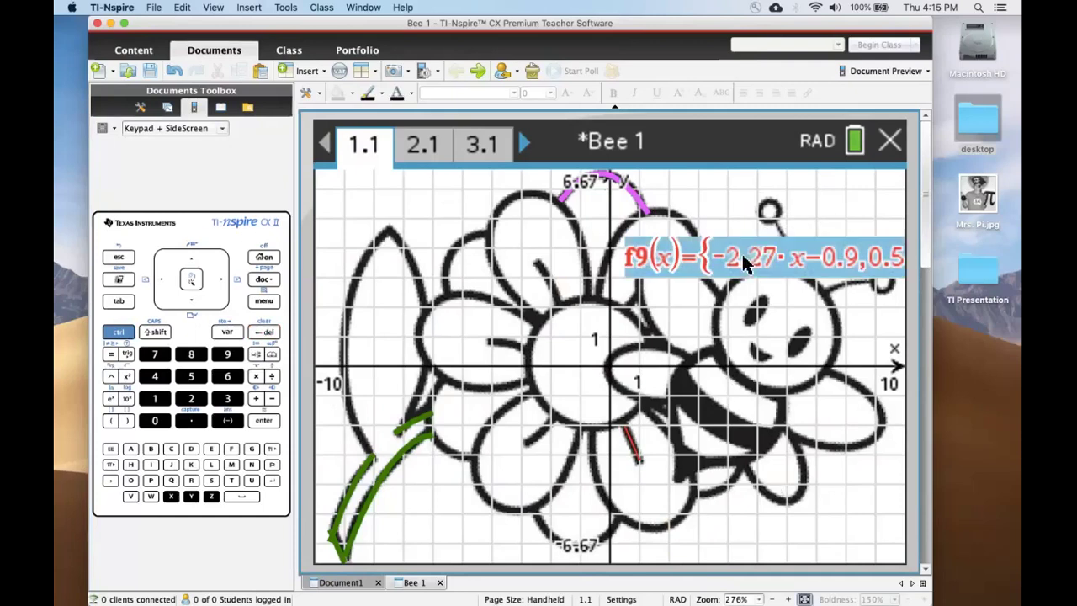
left_click_drag(741, 256, 540, 277)
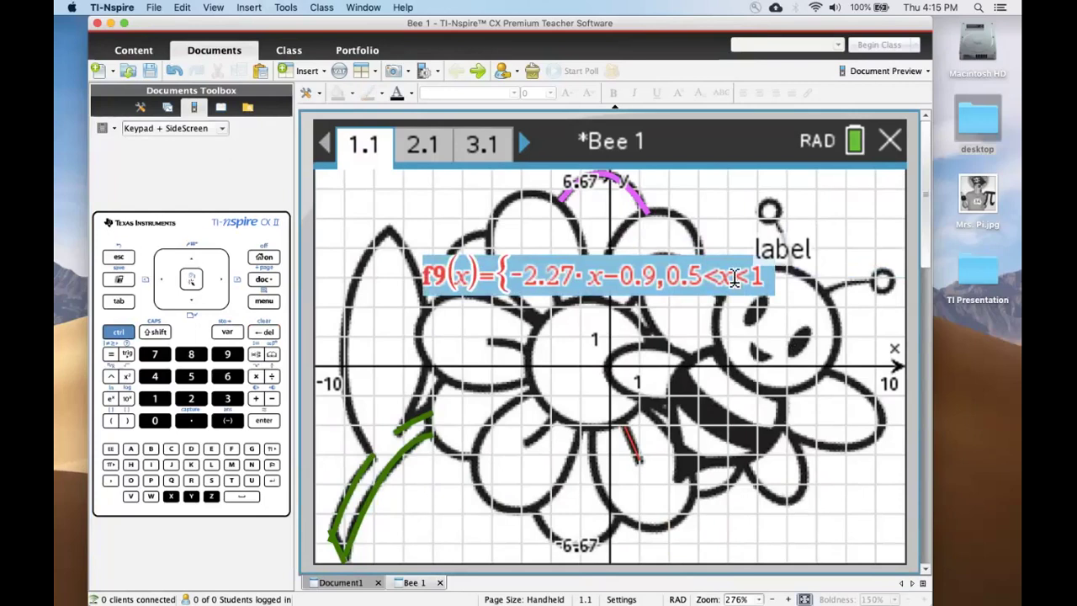
key("BackSpace")
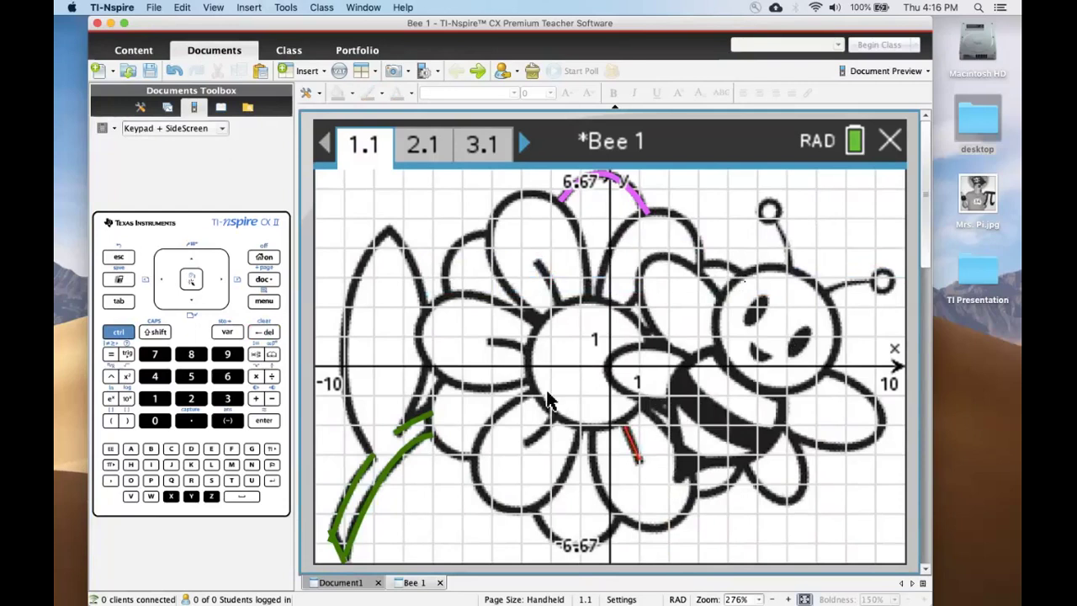
Undo the f9 label deletion, and try deleting the label once more before restoring it with another undo
left_click(117, 332)
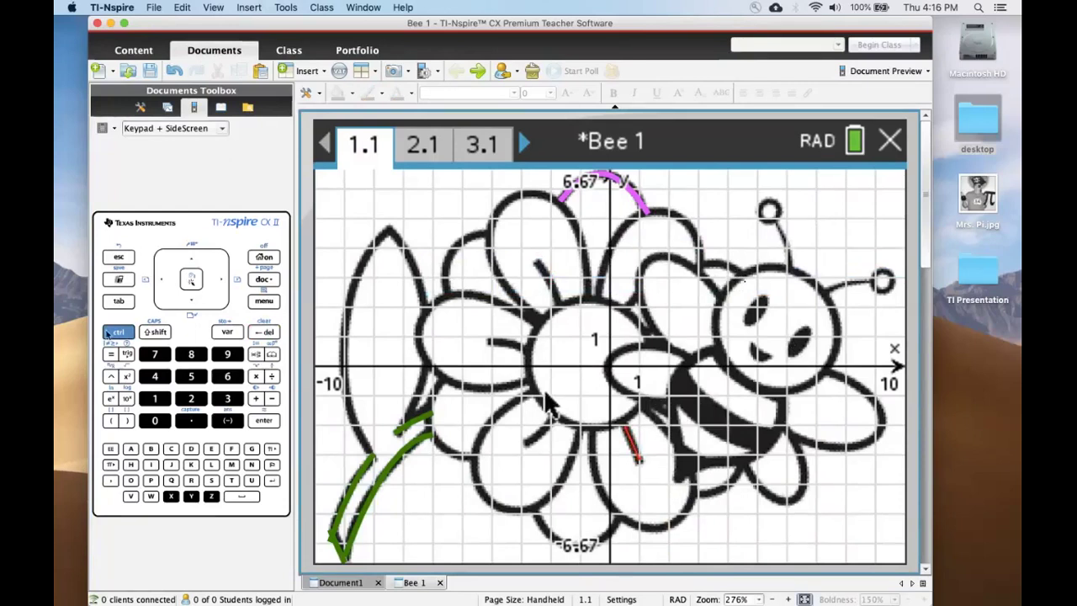
left_click(124, 284)
left_click(656, 281)
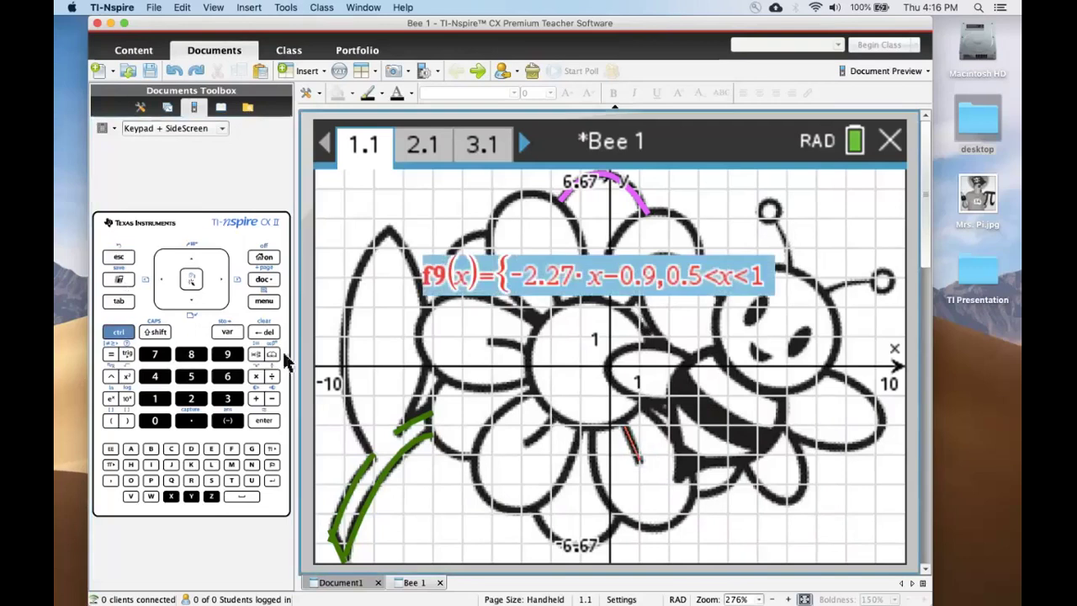
key("BackSpace")
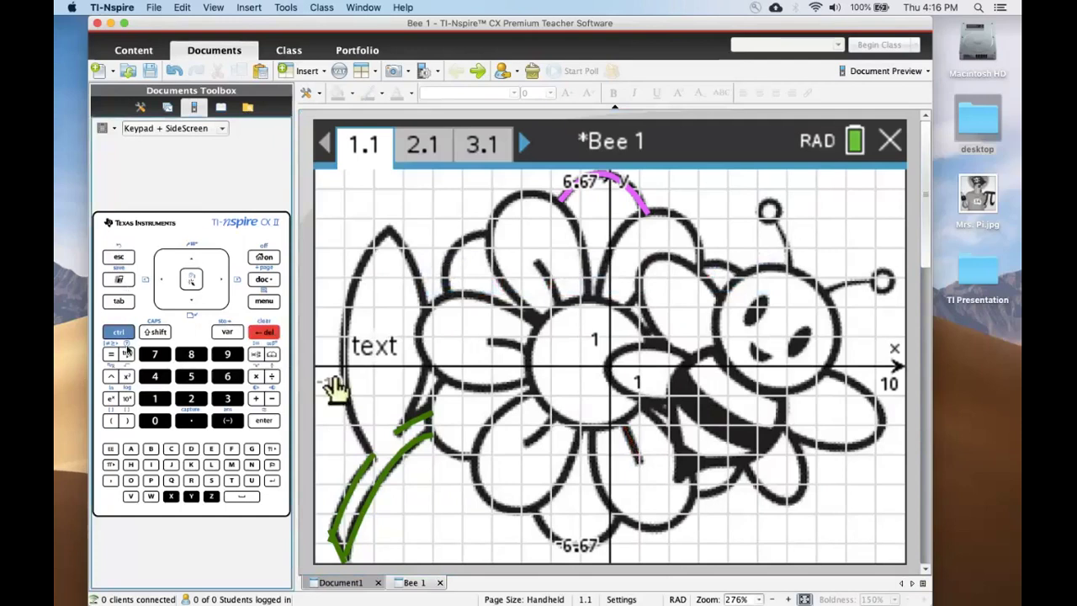
left_click(117, 332)
left_click(119, 256)
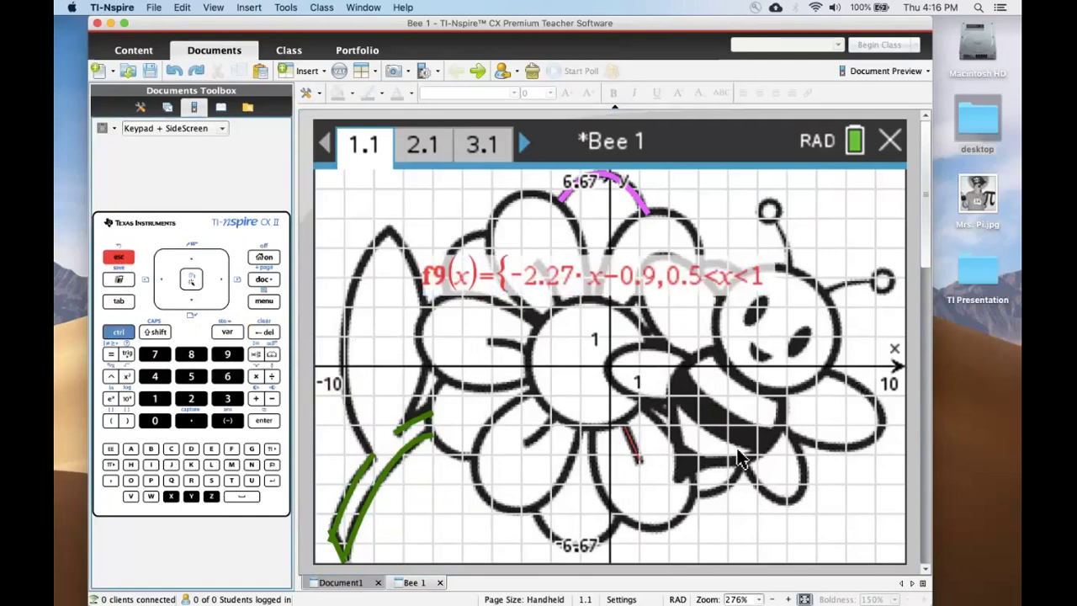
Delete the f9 equation label while keeping its line segment on the petal
left_click(764, 351)
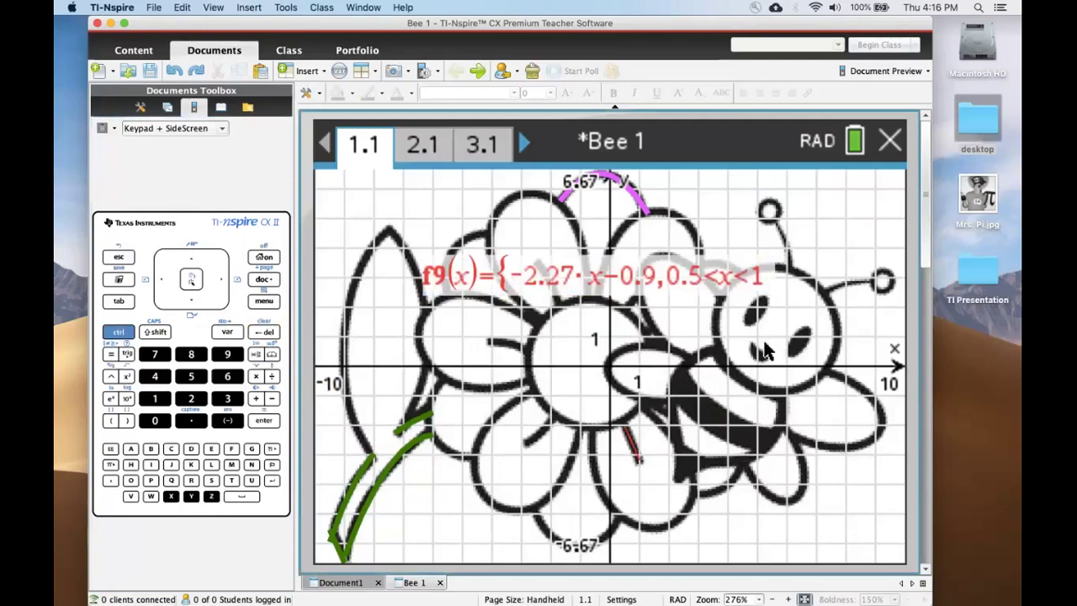
left_click(713, 277)
key("BackSpace")
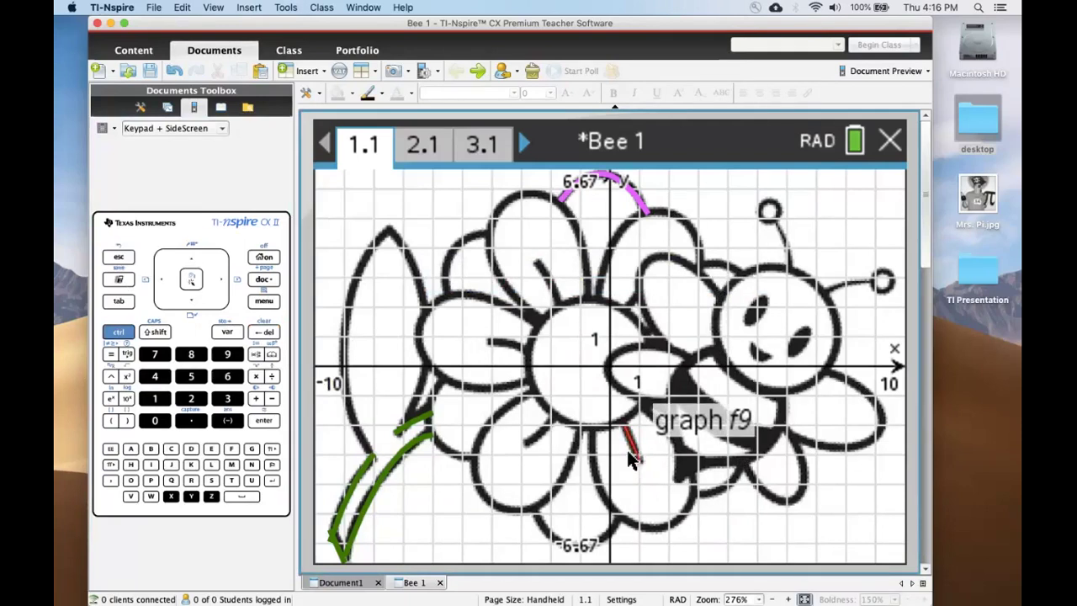
Open the attributes of the f9 line segment on the lower petal and set its line weight to thick
key("super+m")
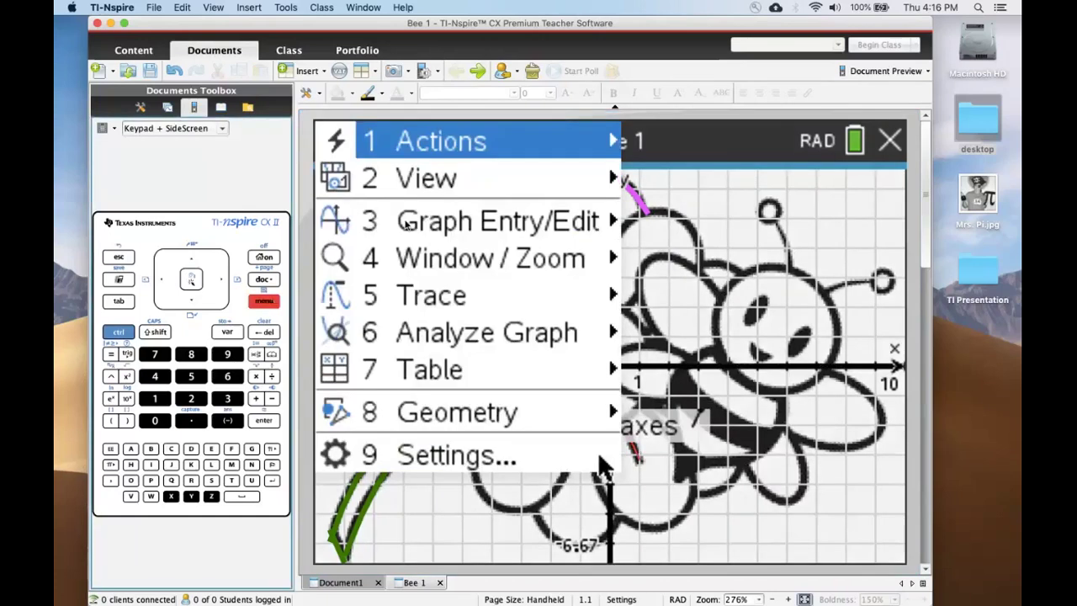
left_click(446, 144)
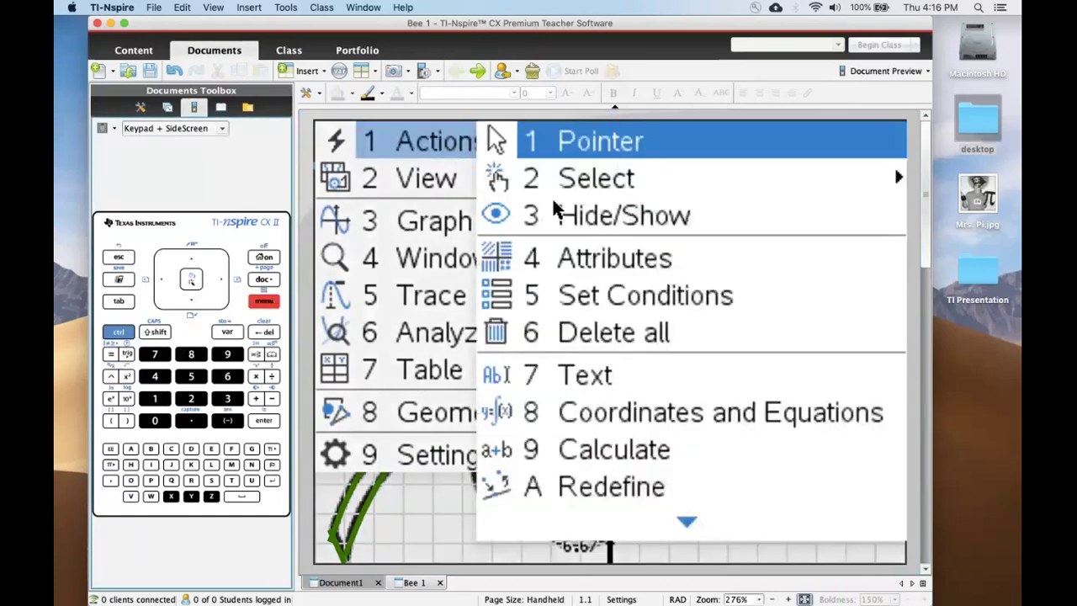
left_click(593, 257)
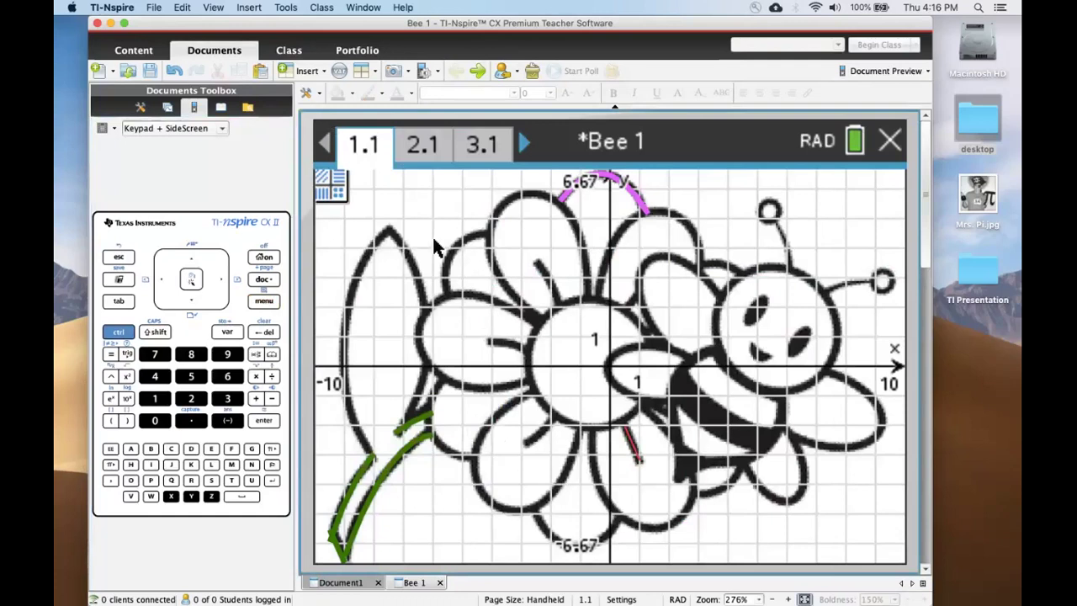
left_click(635, 454)
key("Right")
key("Right")
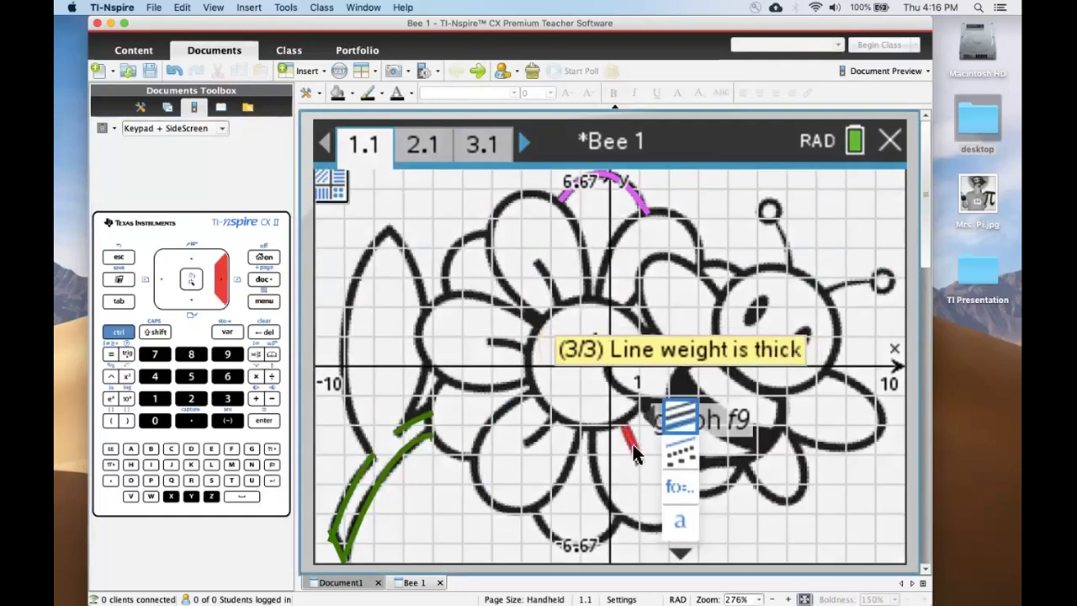
Try the dotted line style on the f9 segment, and set the style back to continuous
key("Down")
key("Right")
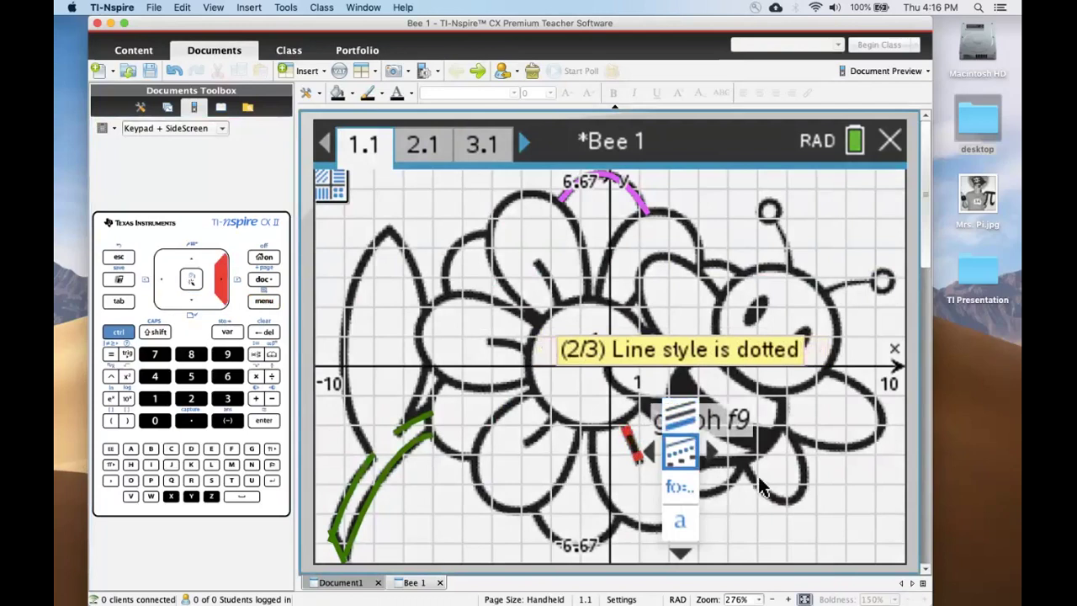
key("Right")
key("Left")
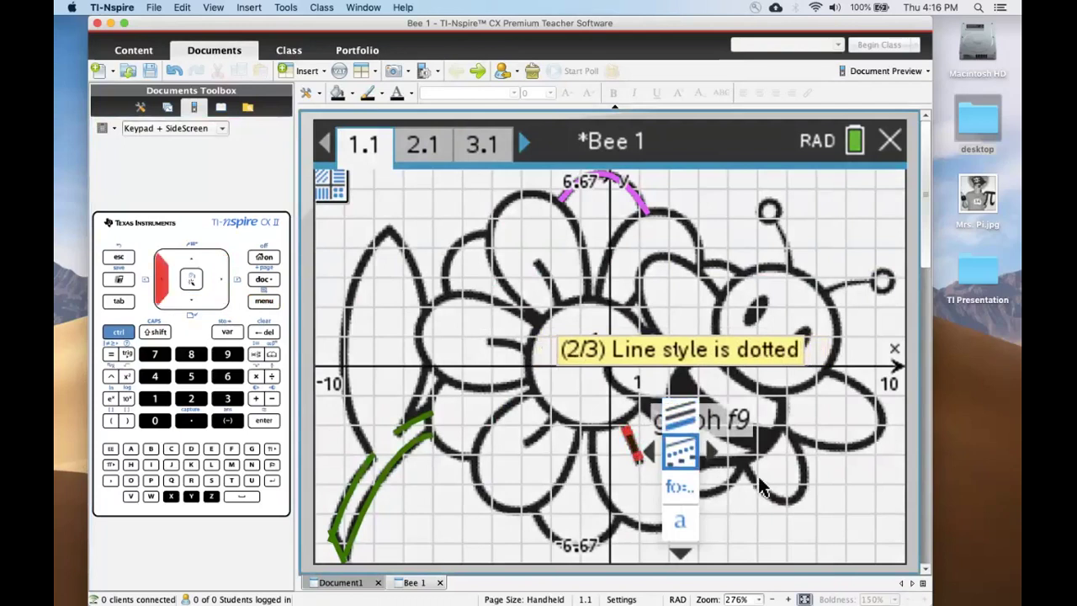
key("Left")
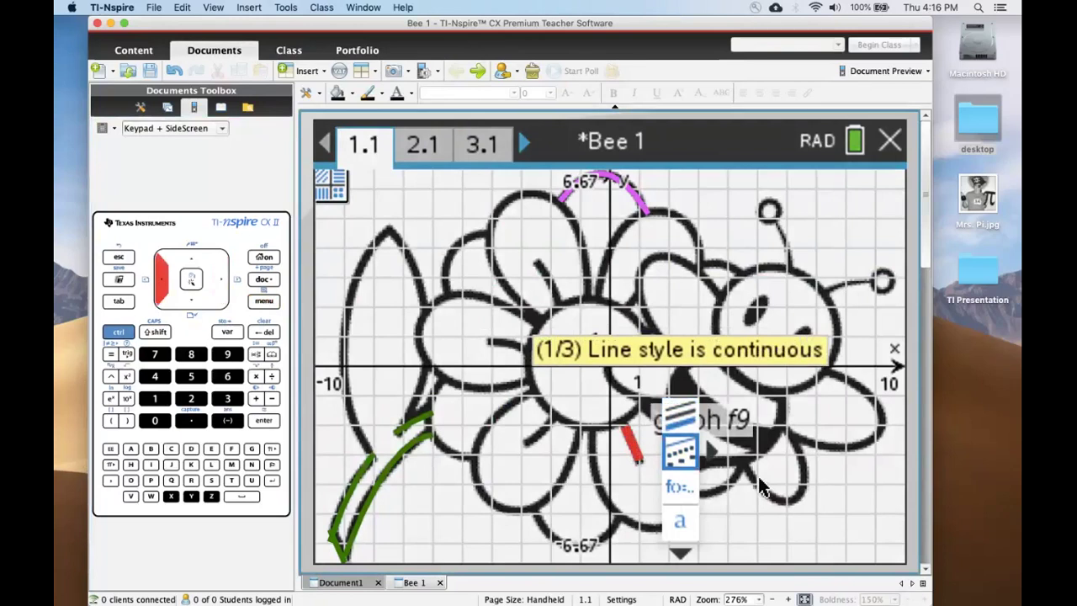
Set the f9 segment's line weight to medium and apply the attributes
key("Up")
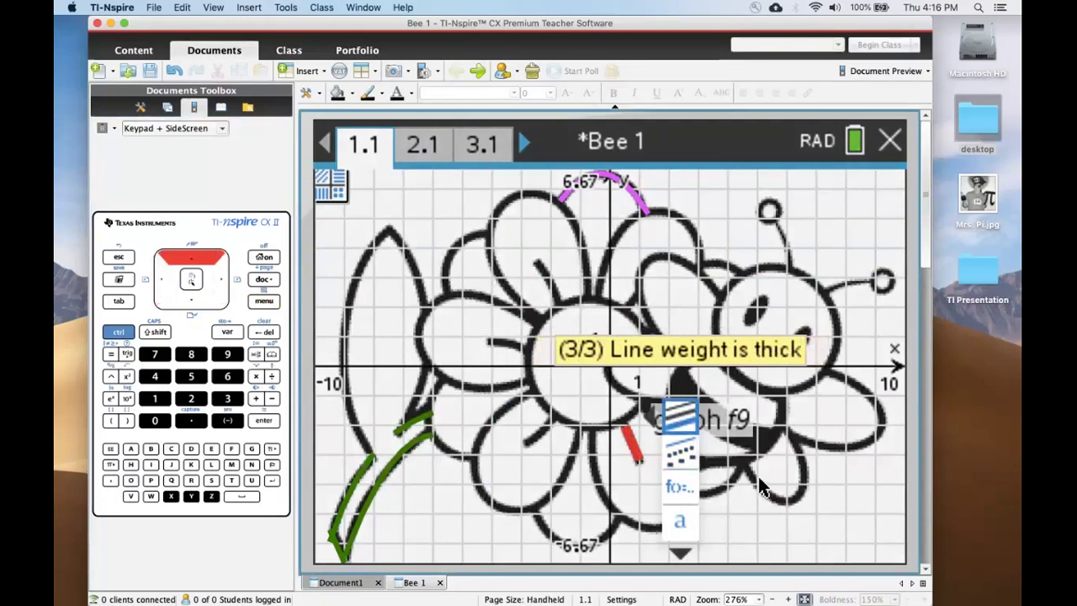
key("Left")
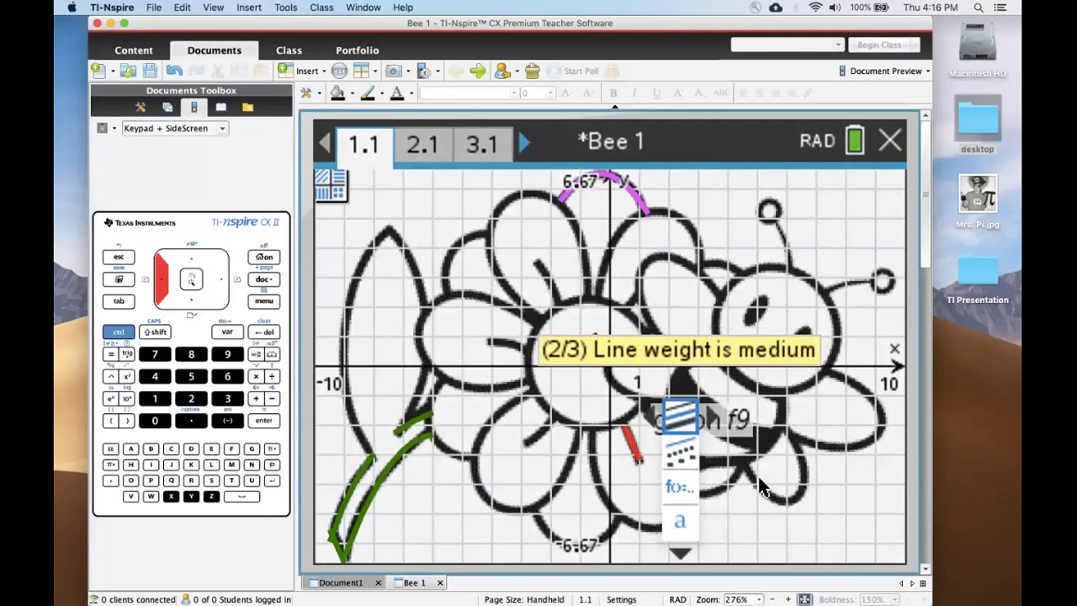
key("Return")
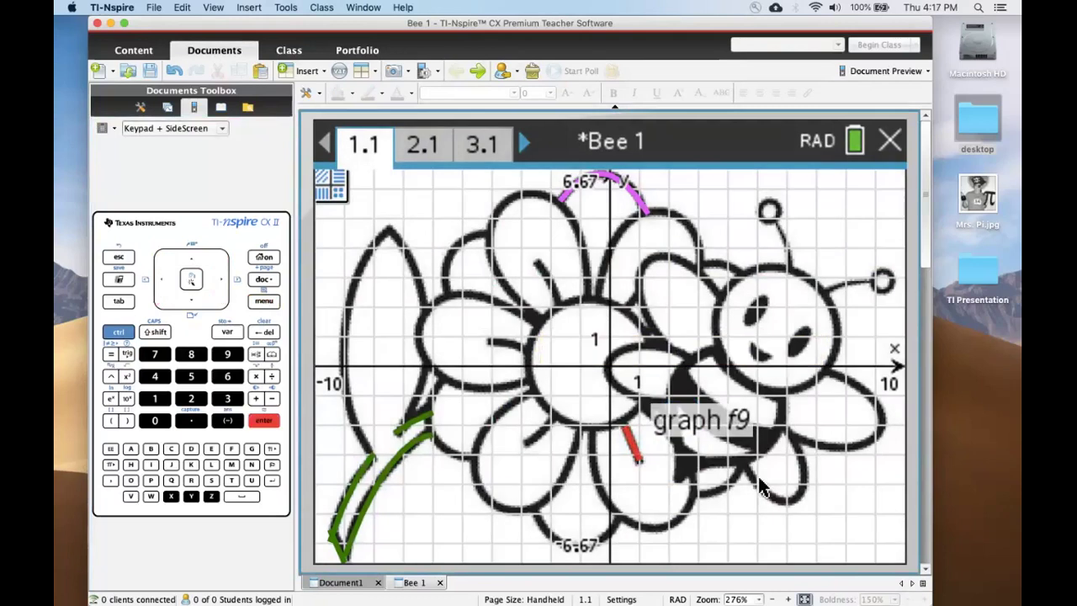
key("Escape")
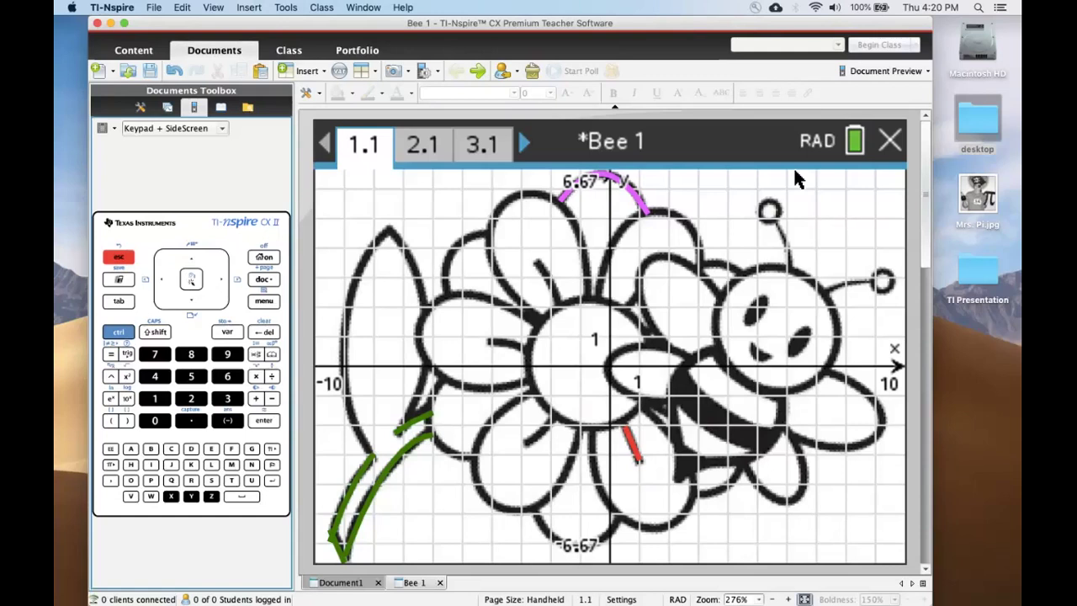
Set conditional attributes on the f9 petal segment, checking the color number chart and entering line color 6
left_click(633, 454)
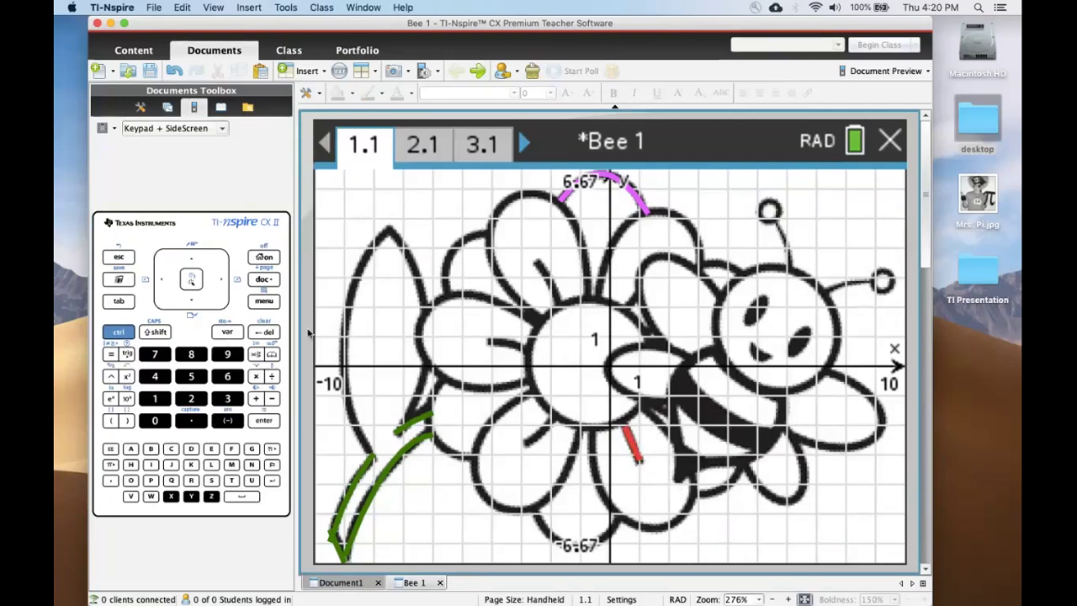
left_click(251, 302)
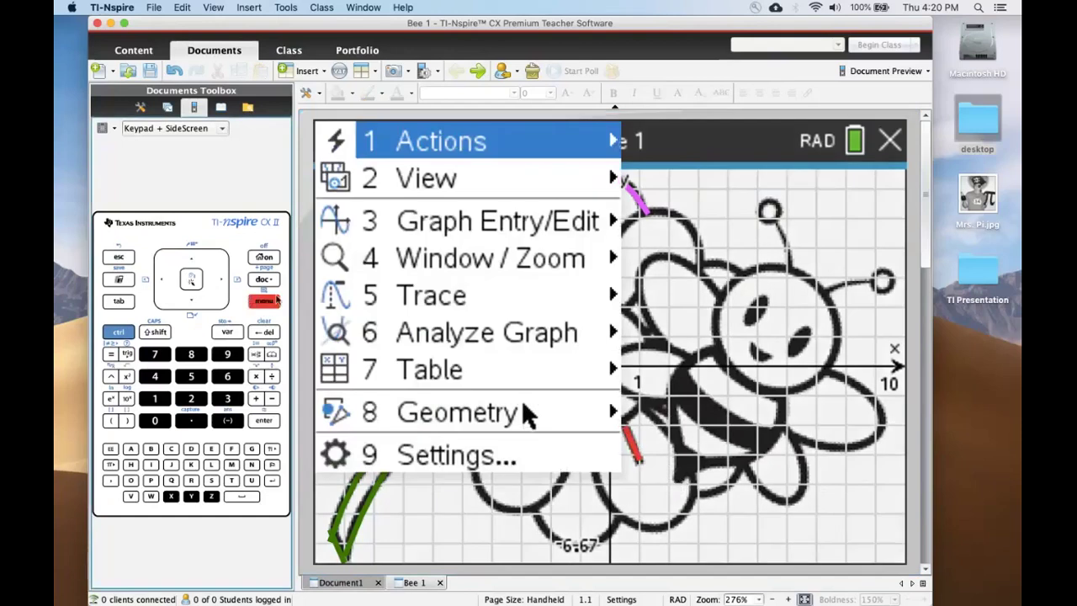
left_click(454, 151)
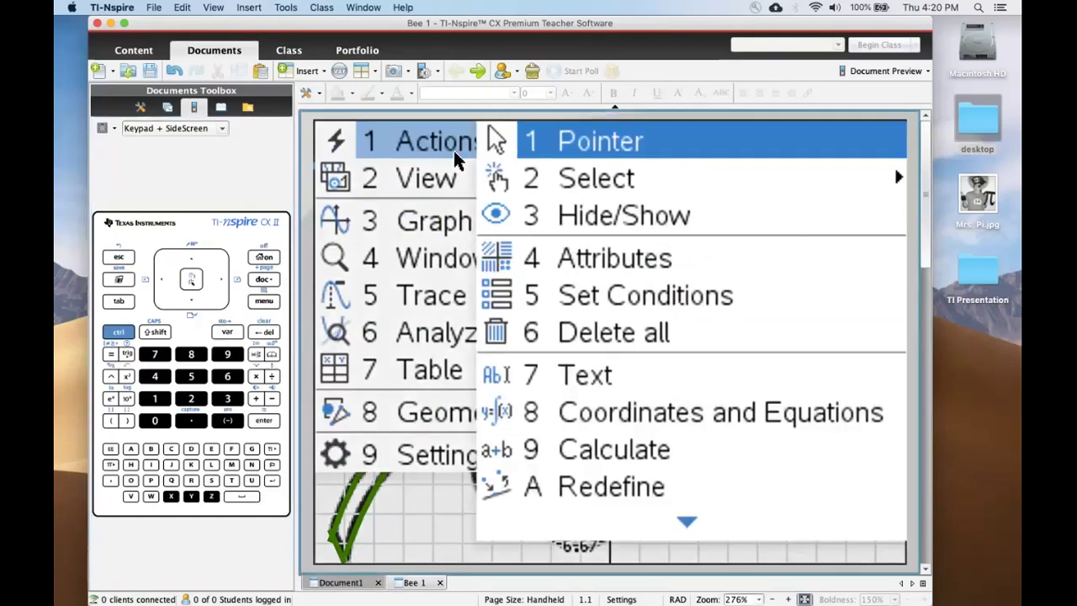
left_click(620, 299)
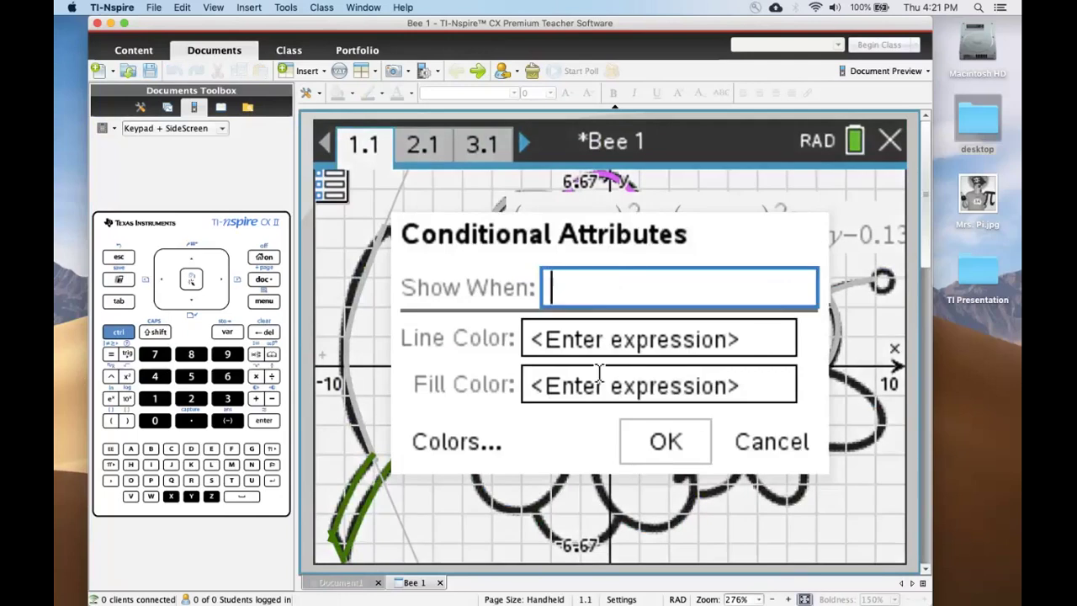
left_click(601, 342)
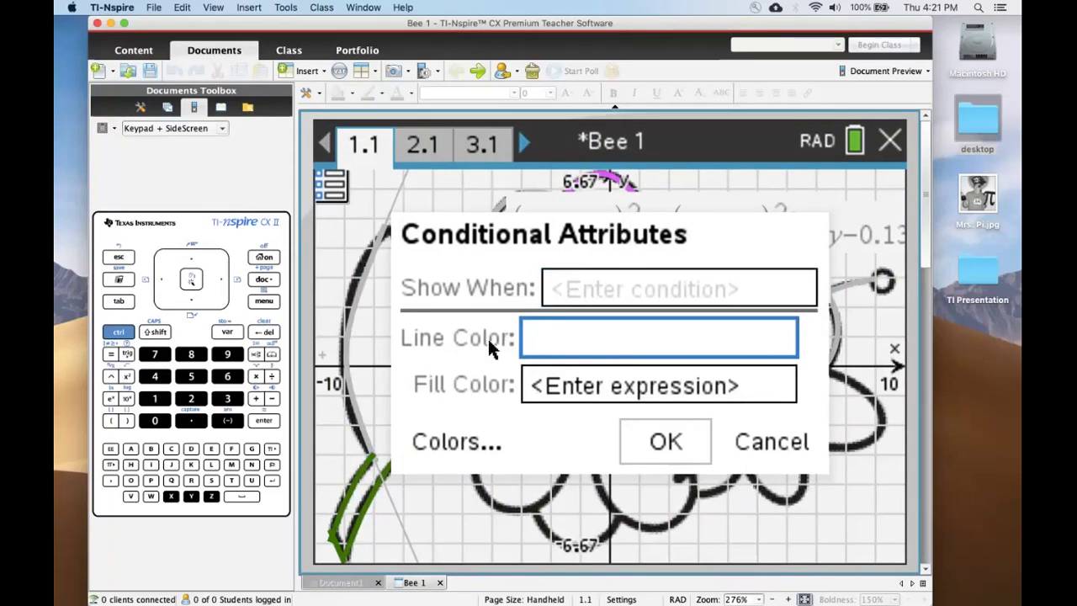
left_click(462, 446)
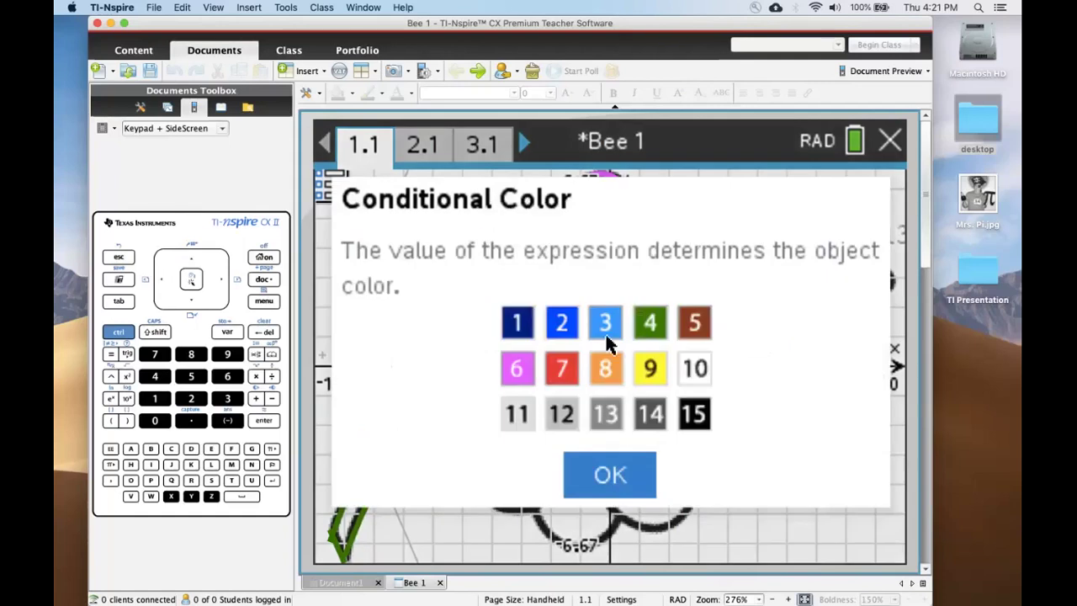
left_click(600, 474)
left_click(548, 352)
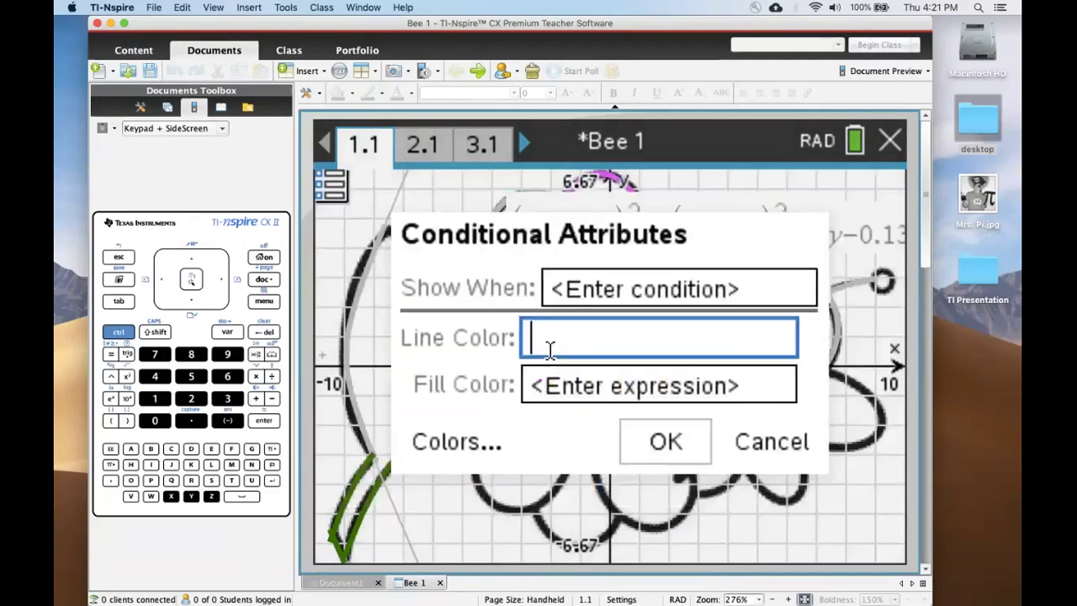
type("6")
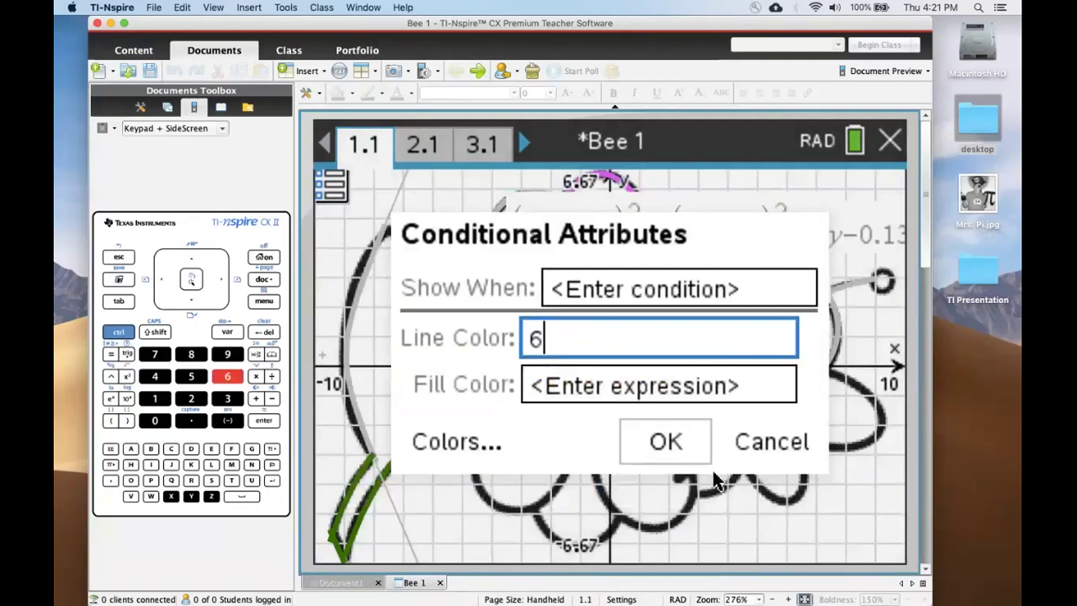
left_click(671, 437)
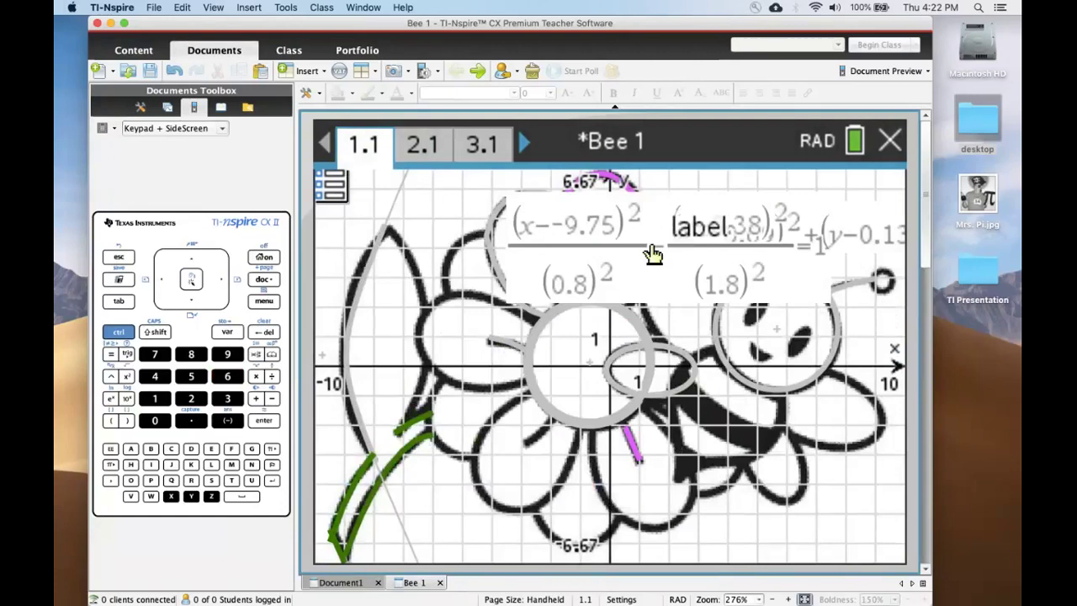
Shift the hidden ellipse equation label toward the bee's head and leave the Set Conditions mode
left_click_drag(689, 244, 803, 245)
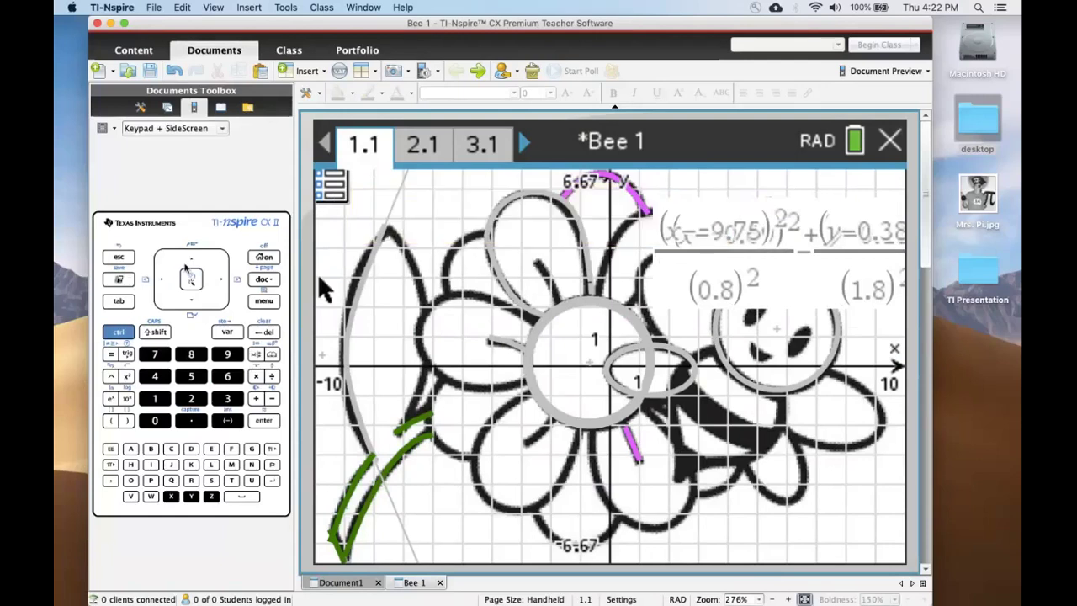
left_click(410, 458)
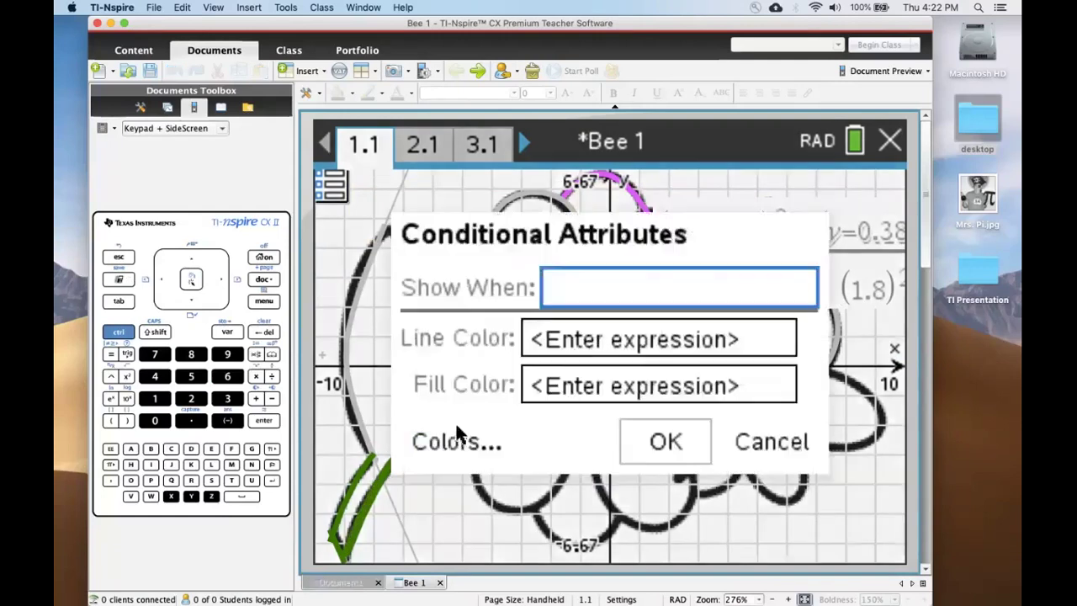
left_click(685, 451)
left_click(121, 258)
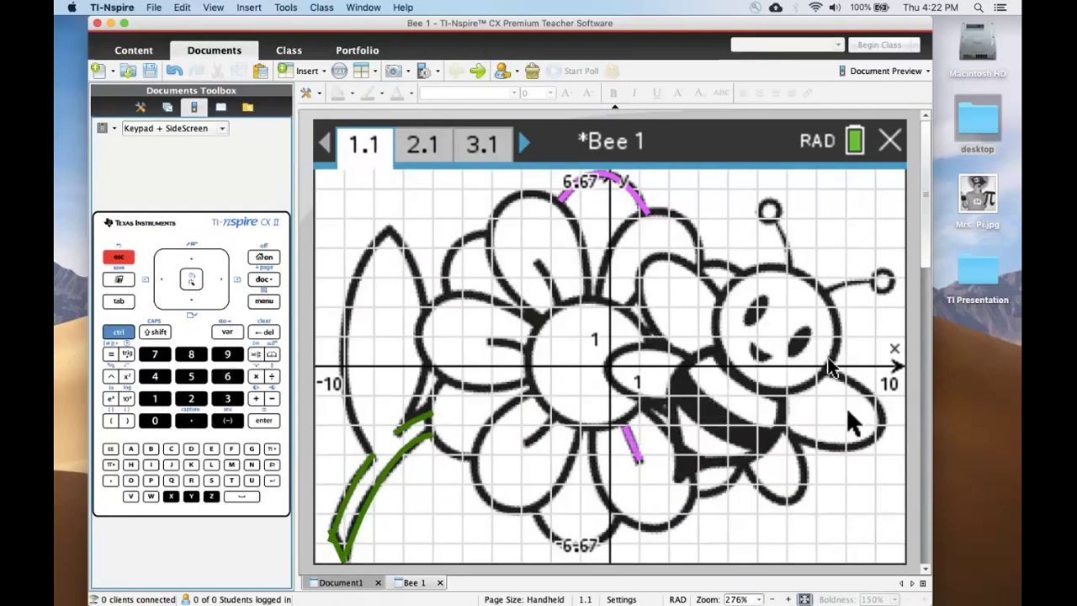
Graph the new function f10(x)=1/x using the fraction template
left_click(120, 302)
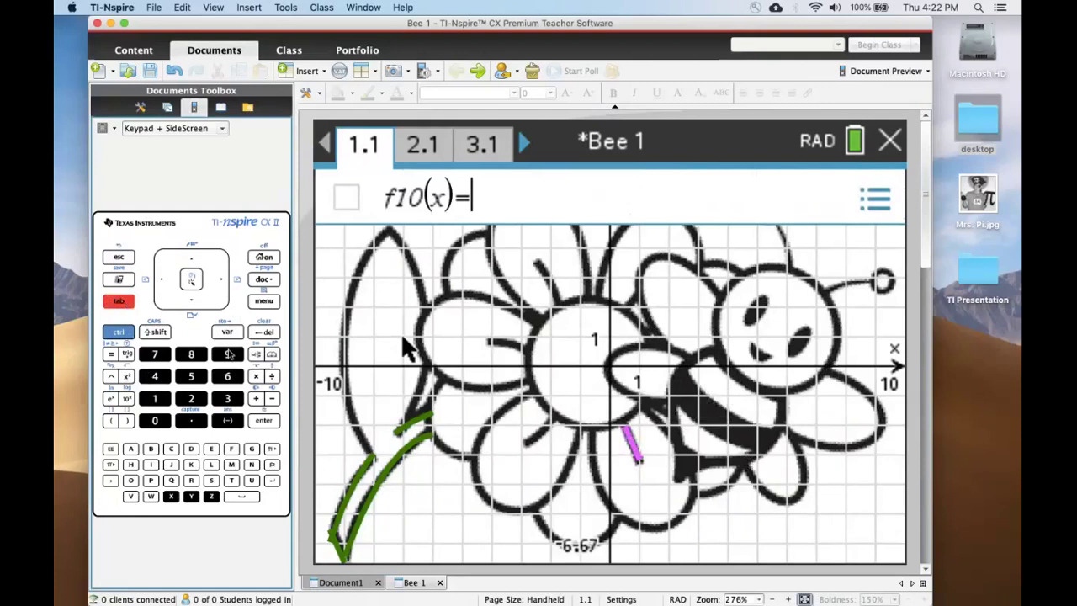
left_click(258, 355)
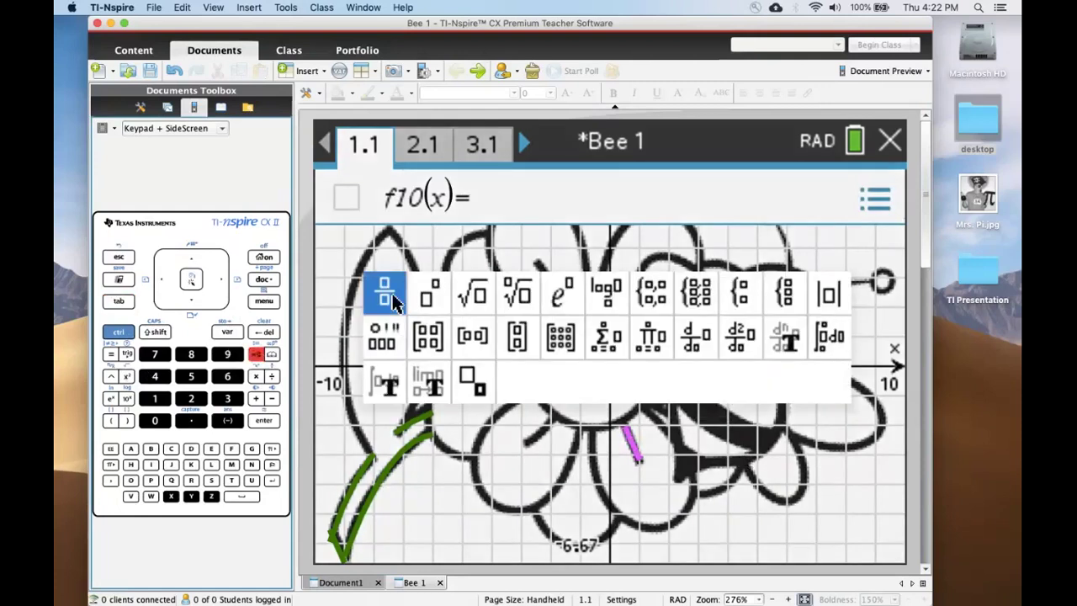
left_click(385, 294)
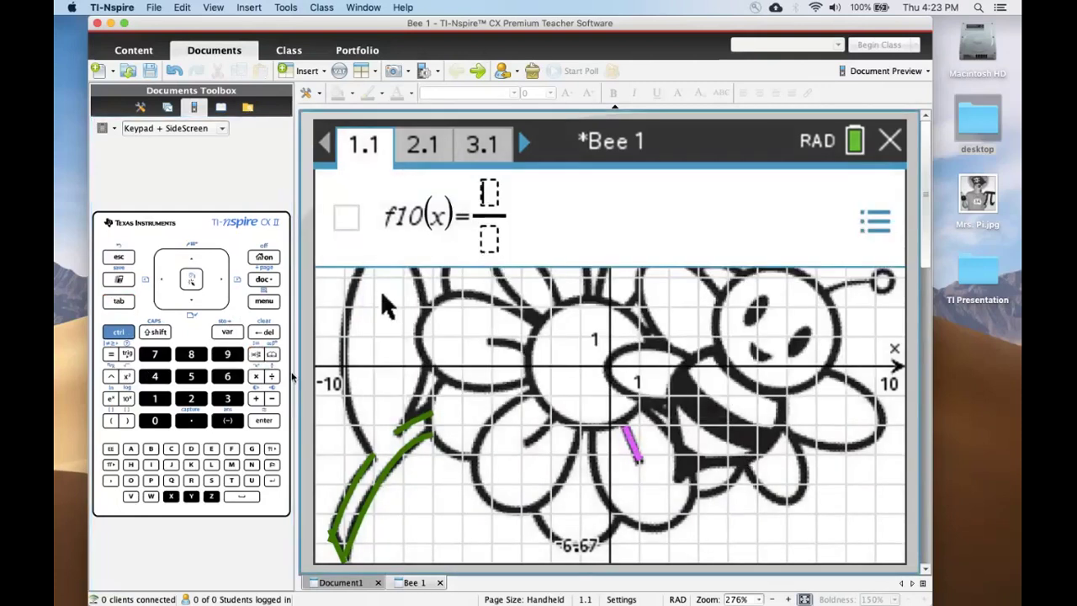
type("1")
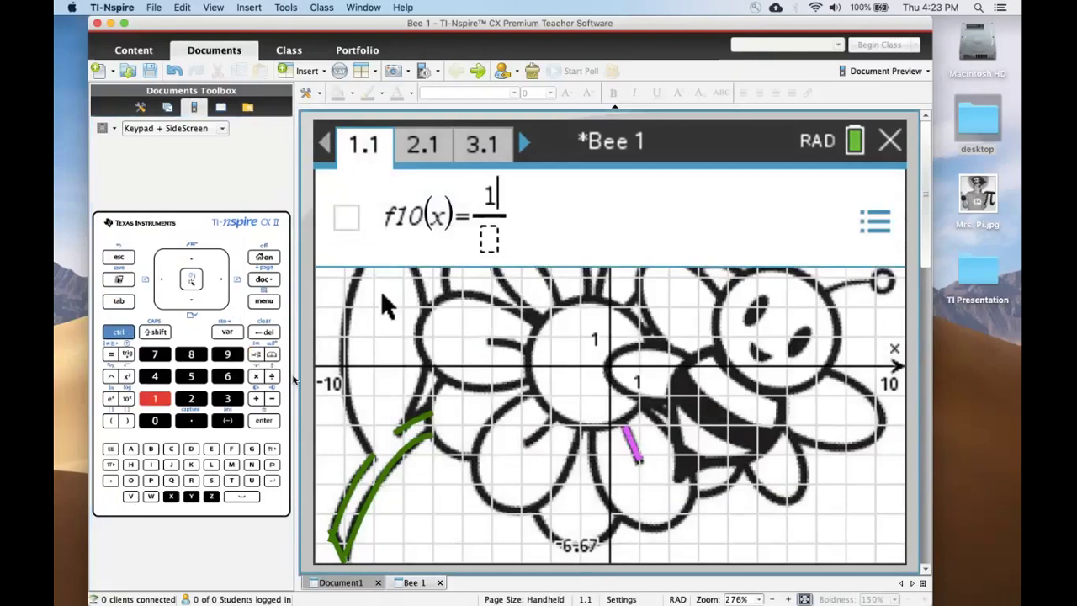
left_click(489, 252)
type("x")
key("Return")
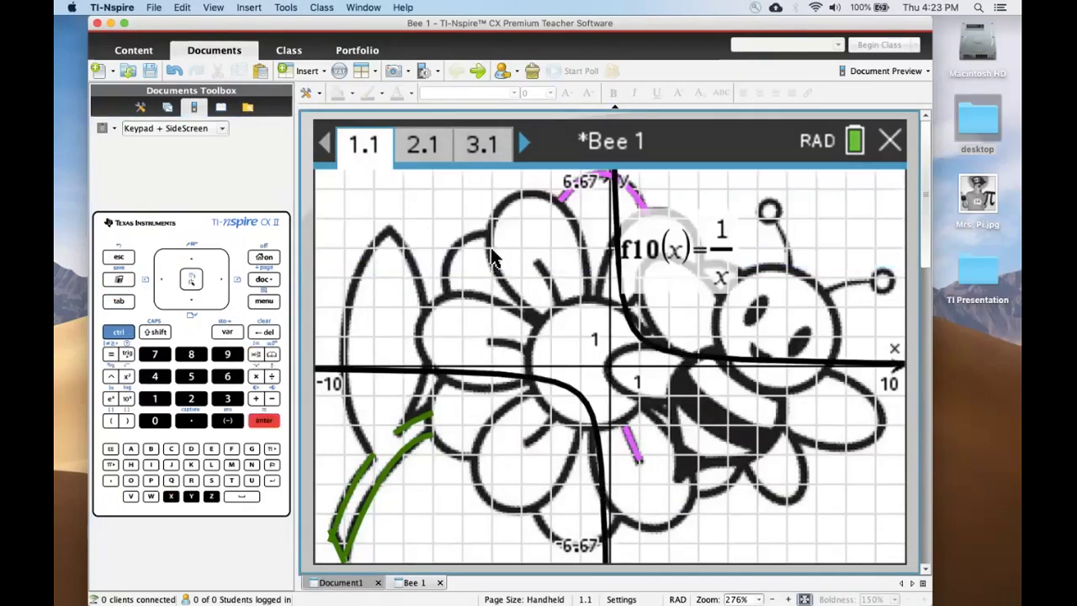
left_click(481, 301)
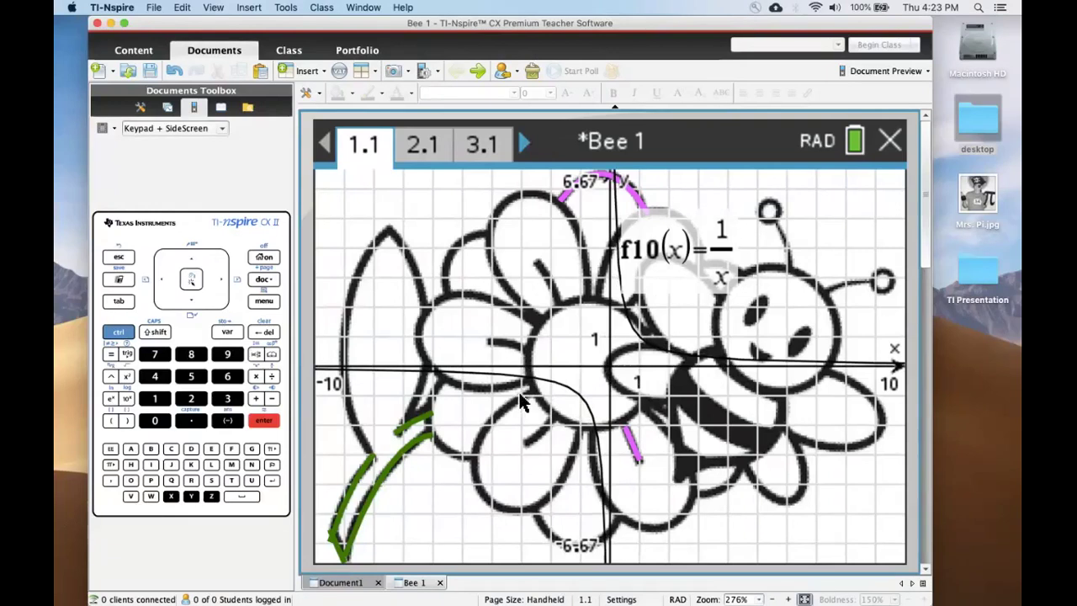
Edit the f10 equation to 1/(x+1.7)+1.4 to shift its curve toward the petals
double_click(721, 271)
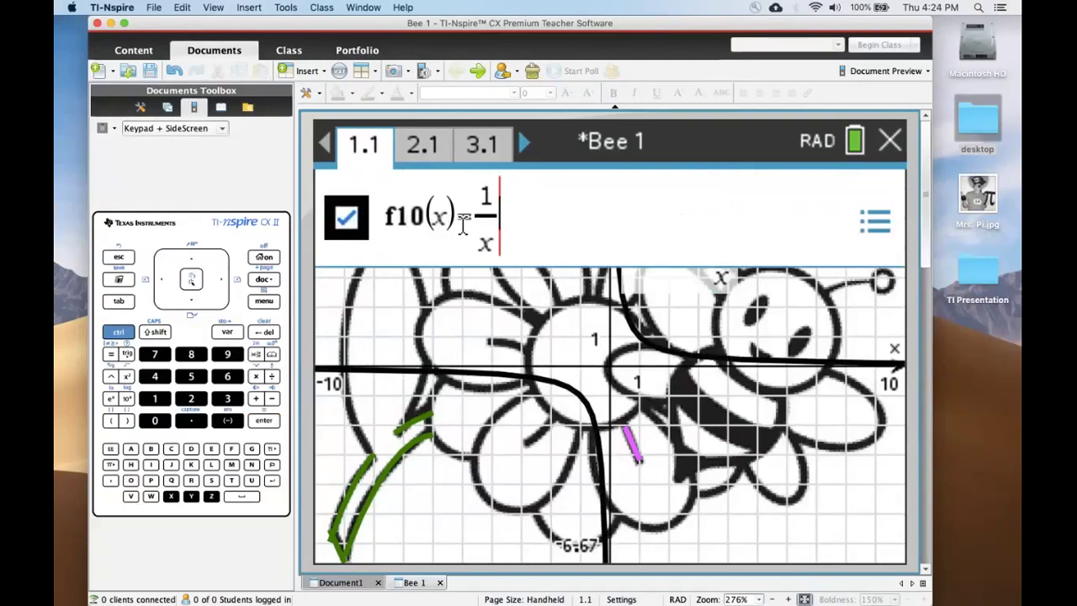
left_click(493, 242)
type("+1")
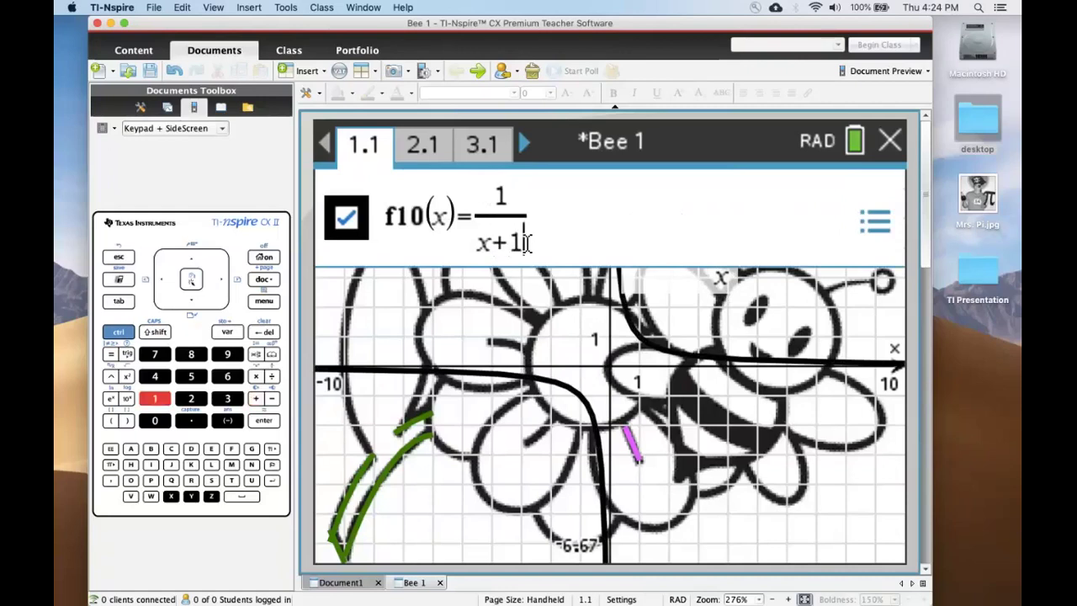
type("7")
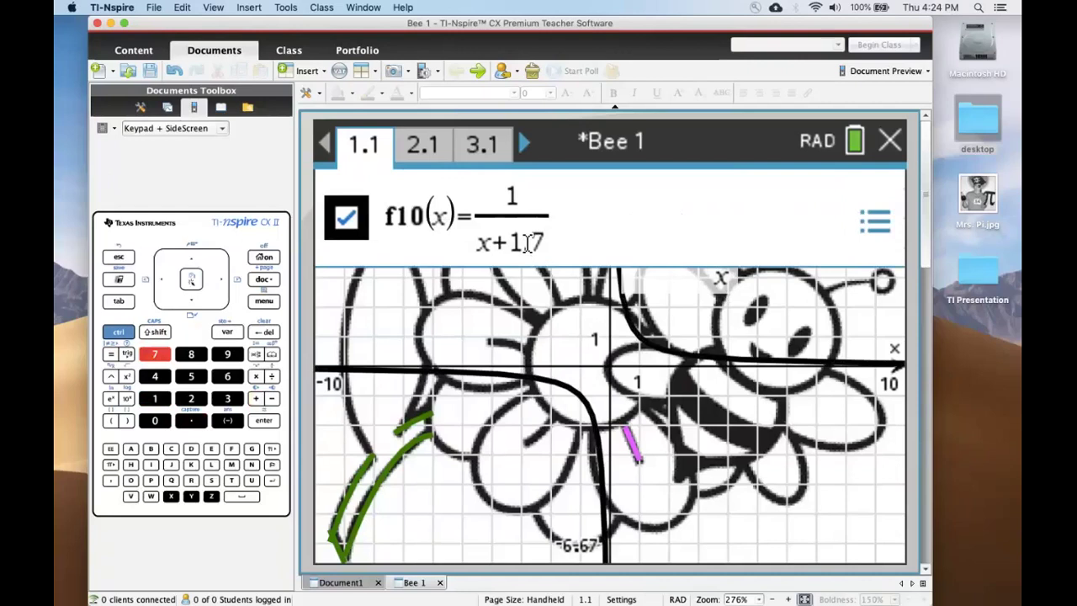
key("Right")
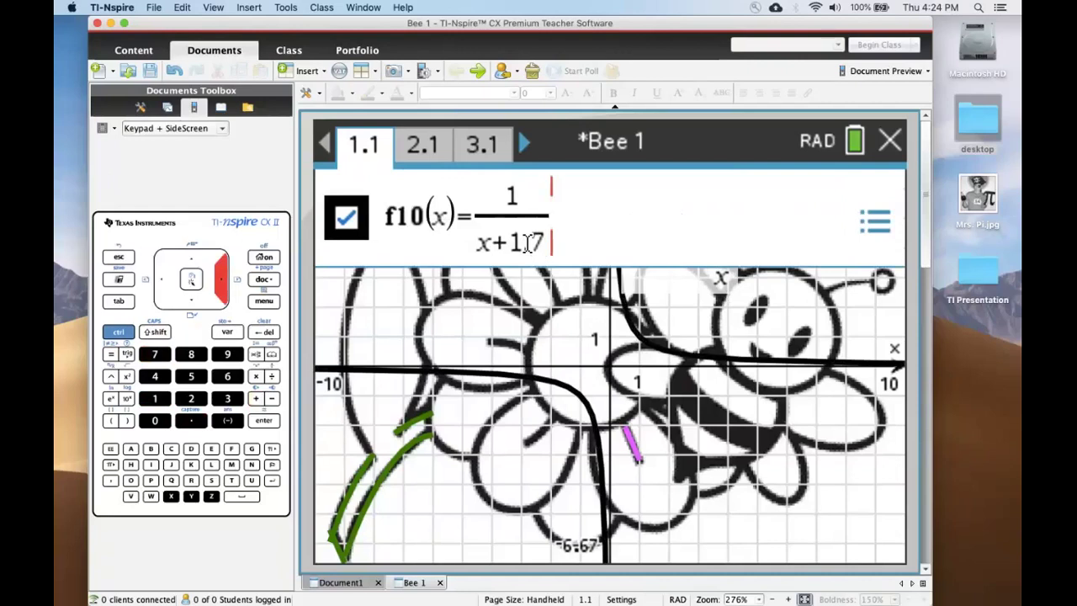
type("+1.4")
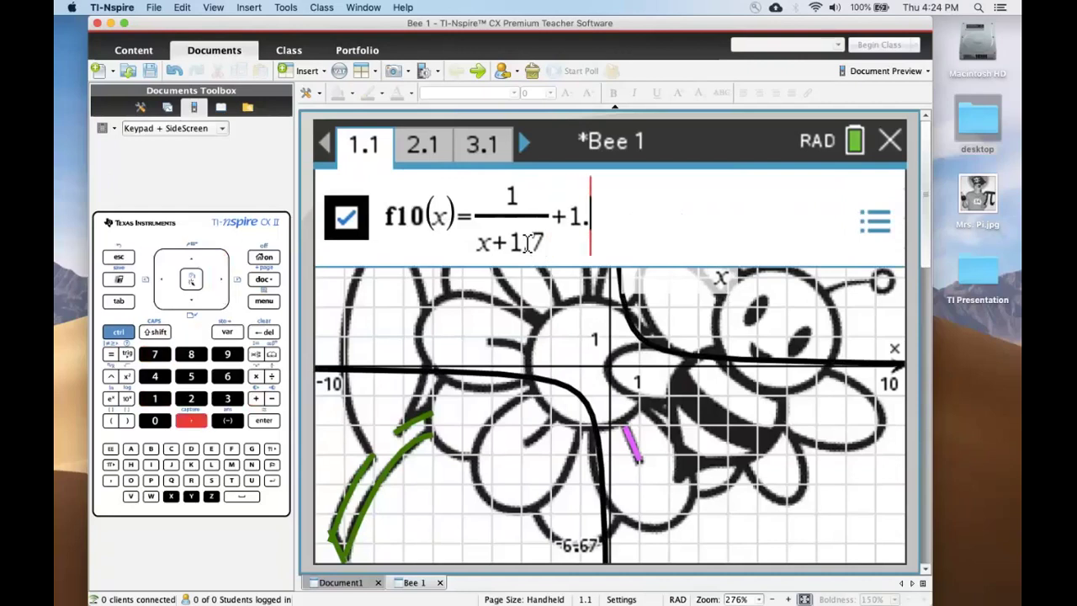
key("Return")
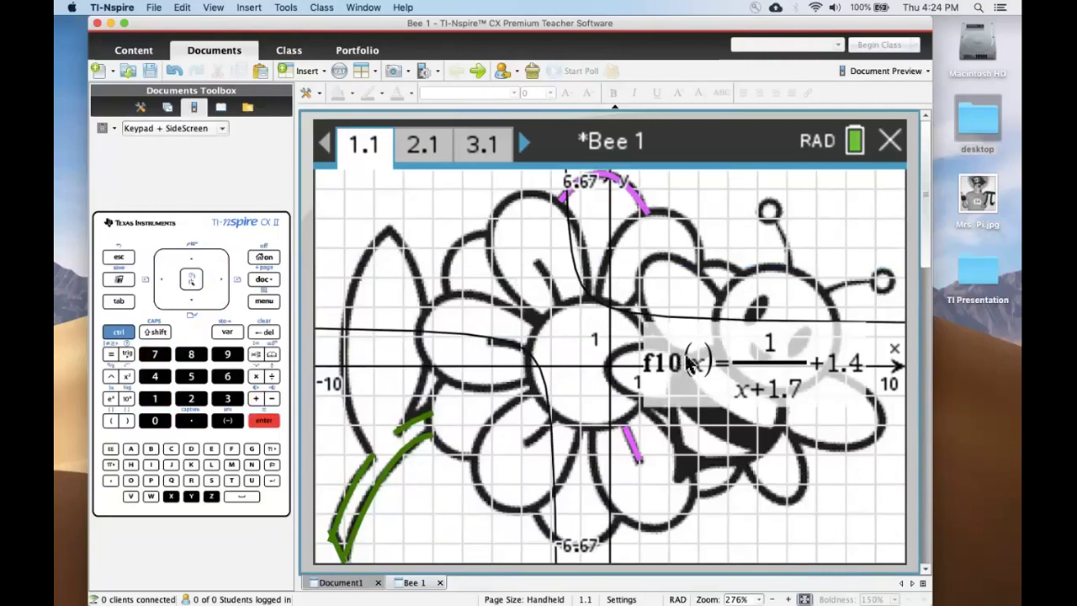
Move the f10 equation label over the leaf, and delete the f10 rational function's graph and label
left_click_drag(688, 362, 368, 245)
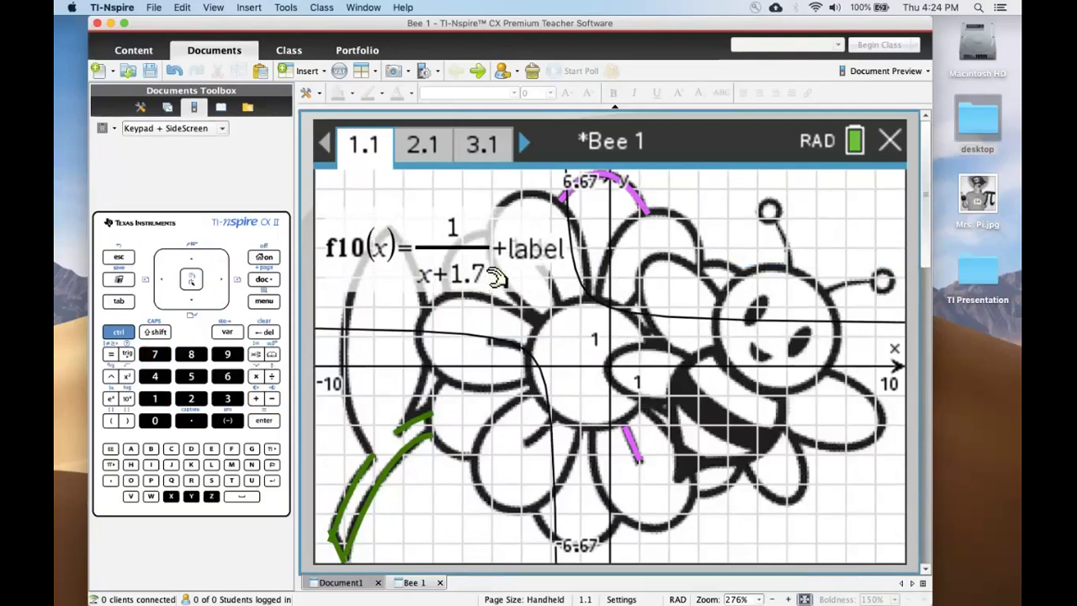
left_click_drag(497, 277, 537, 256)
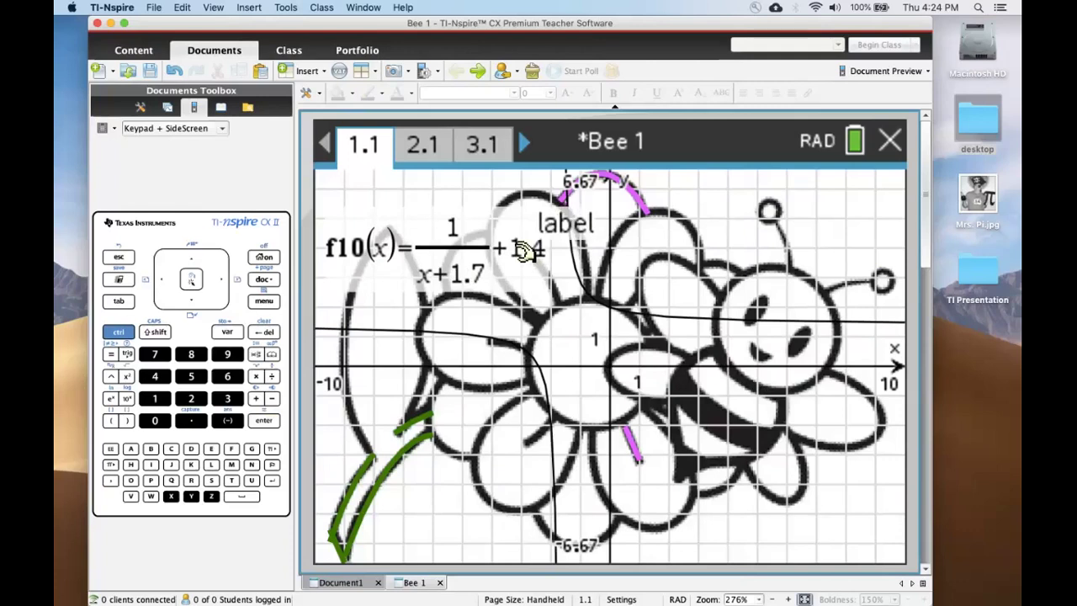
left_click(438, 211)
key("BackSpace")
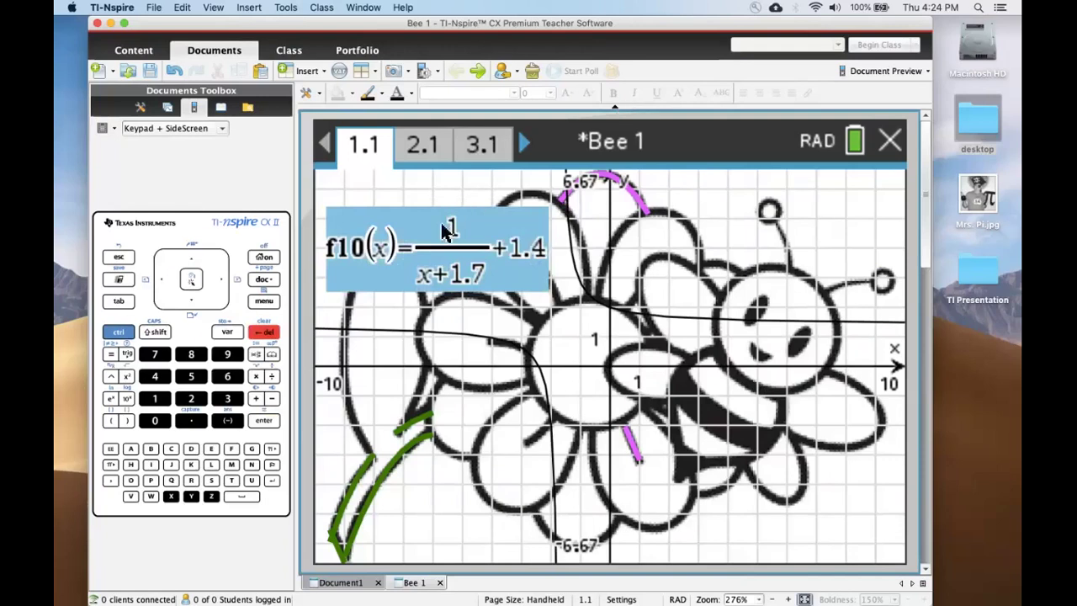
left_click(270, 333)
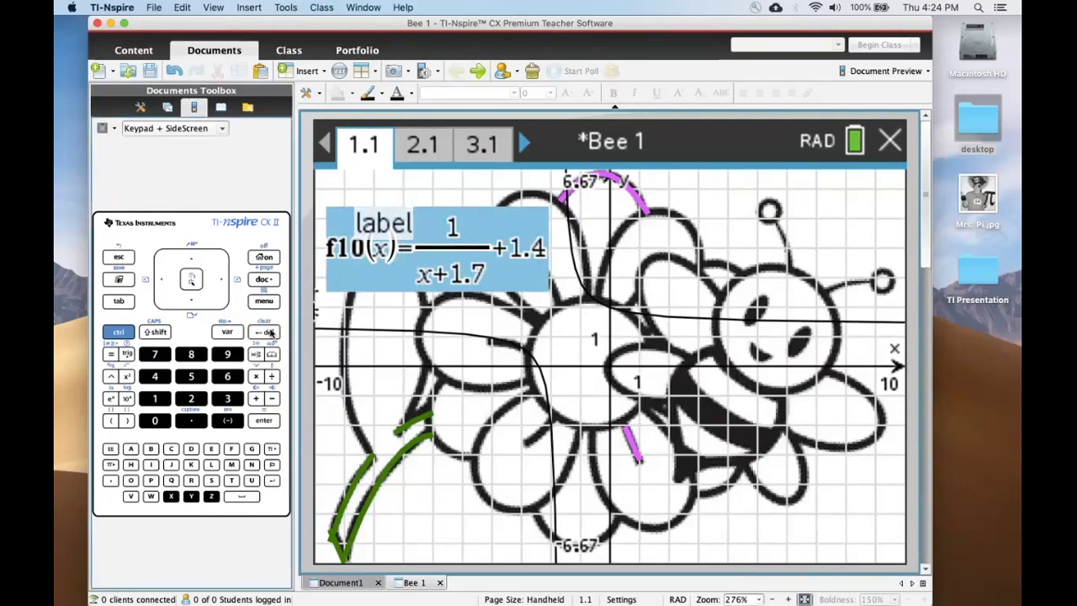
left_click(481, 342)
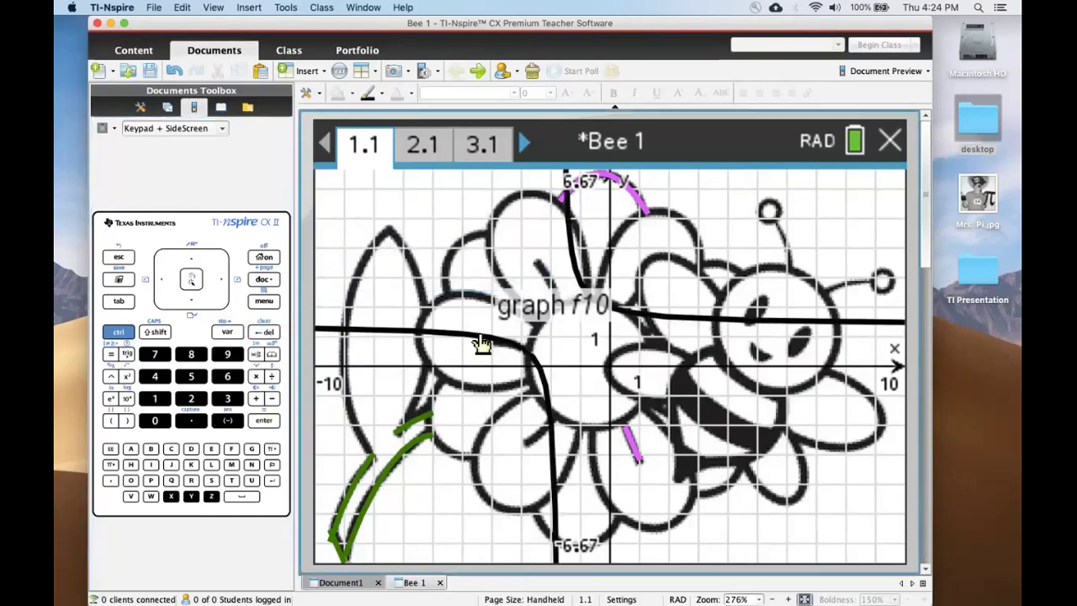
key("BackSpace")
left_click(263, 333)
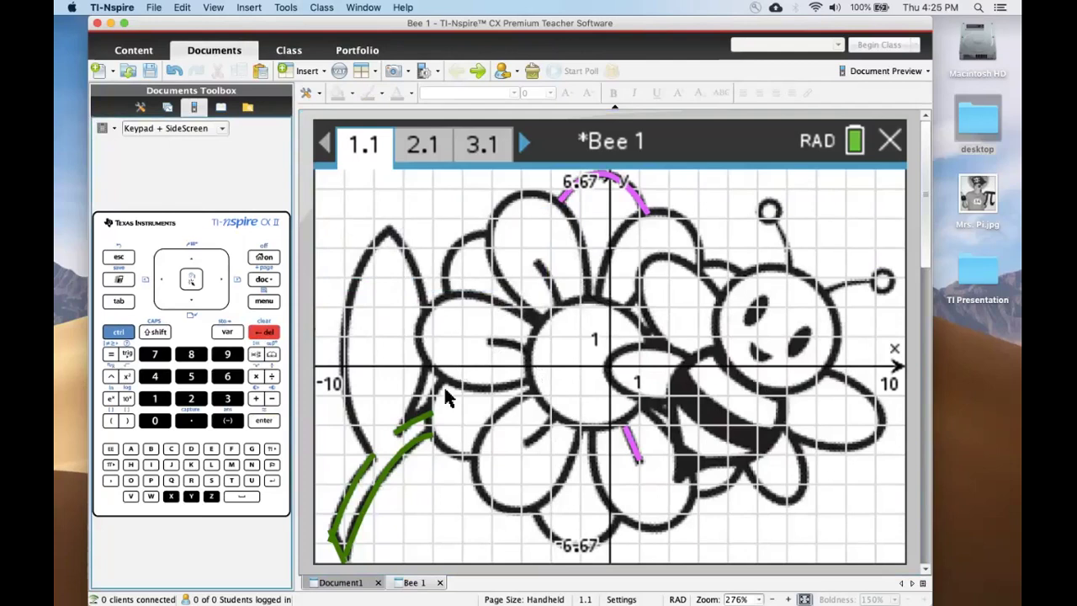
Review the domain-restricted equations of the f5 petal arc and the f2 stem curve
double_click(639, 206)
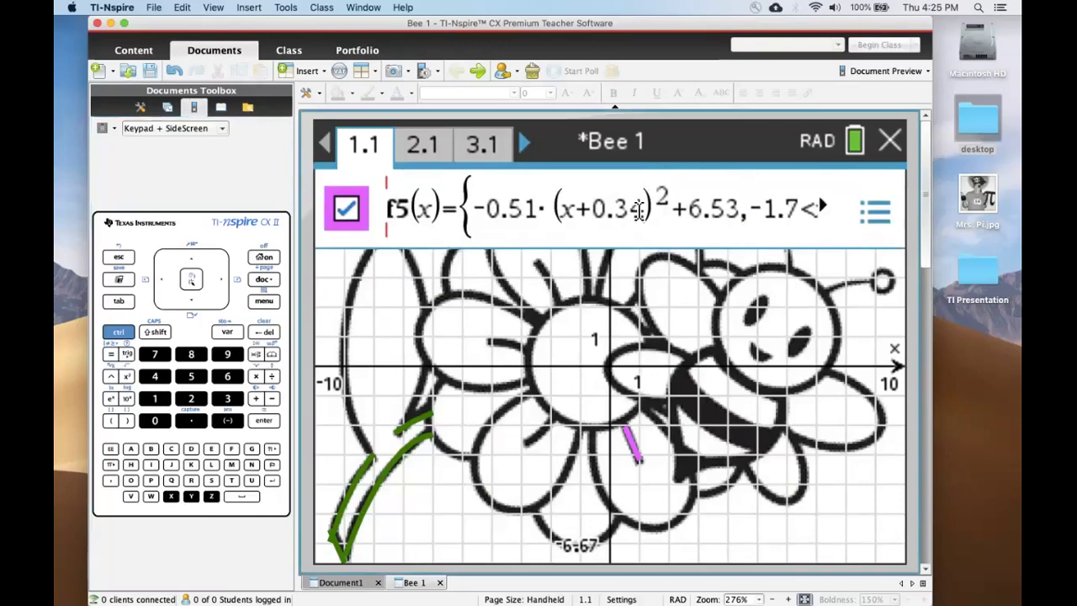
left_click(784, 208)
key("Right")
key("Right")
key("Right")
key("Right")
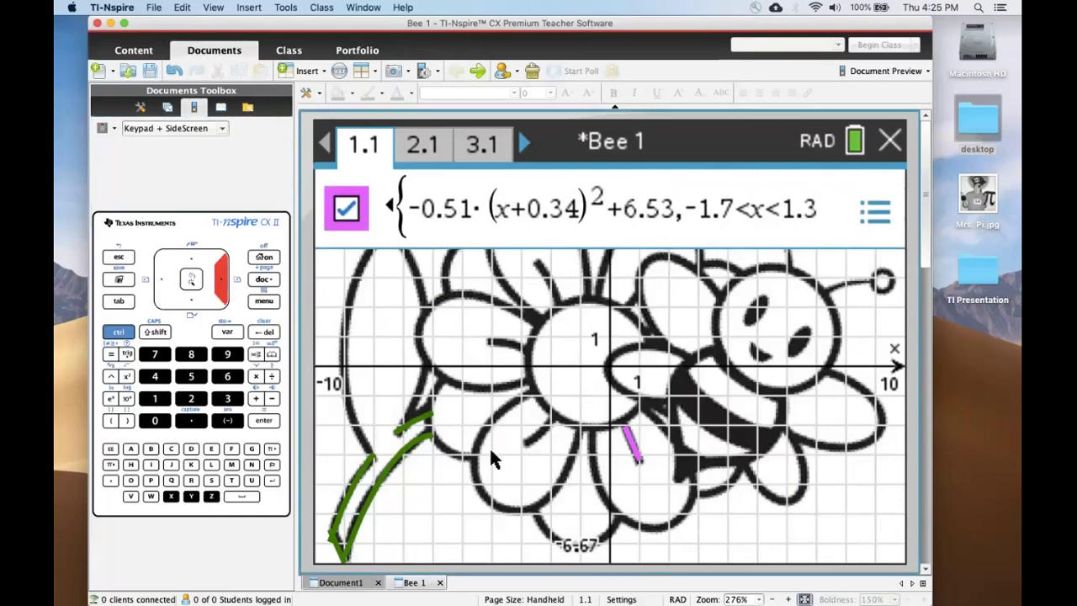
double_click(411, 444)
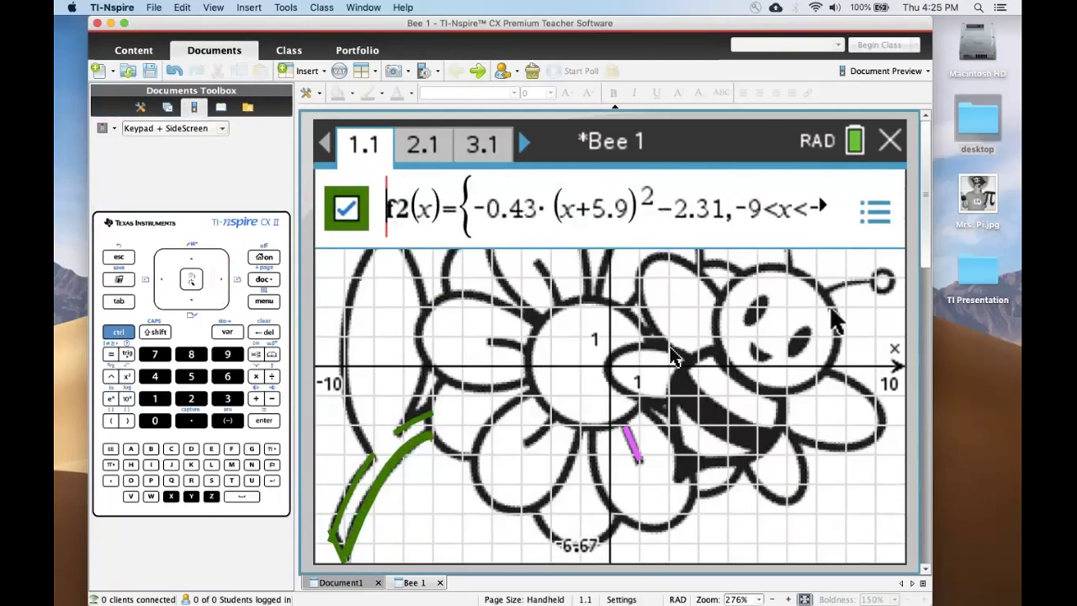
left_click(698, 320)
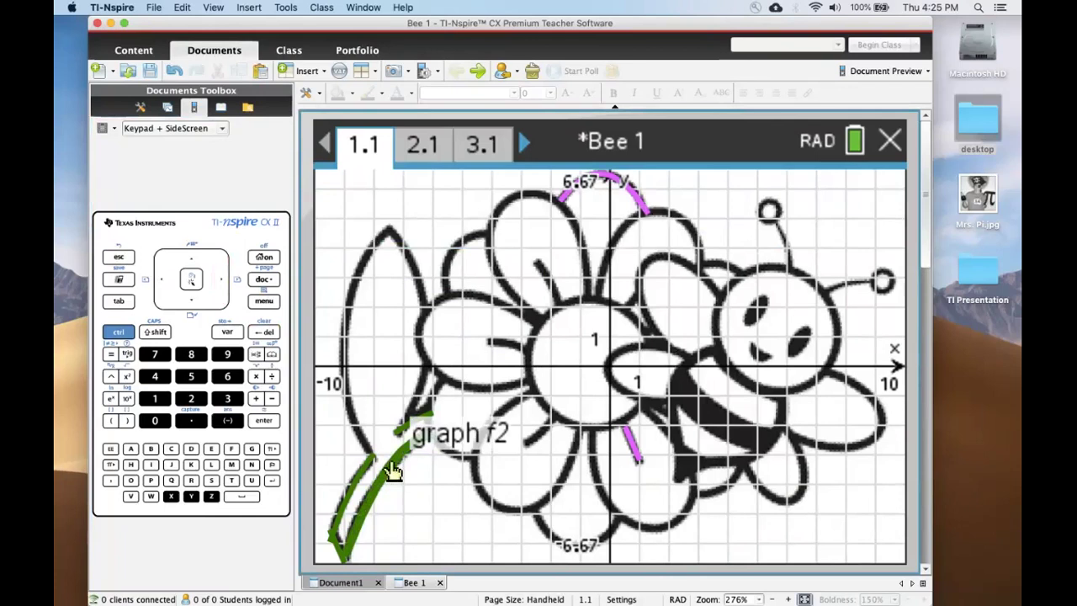
Use the Attributes tool on the f2 stem curve to set its line weight to thick
left_click(264, 303)
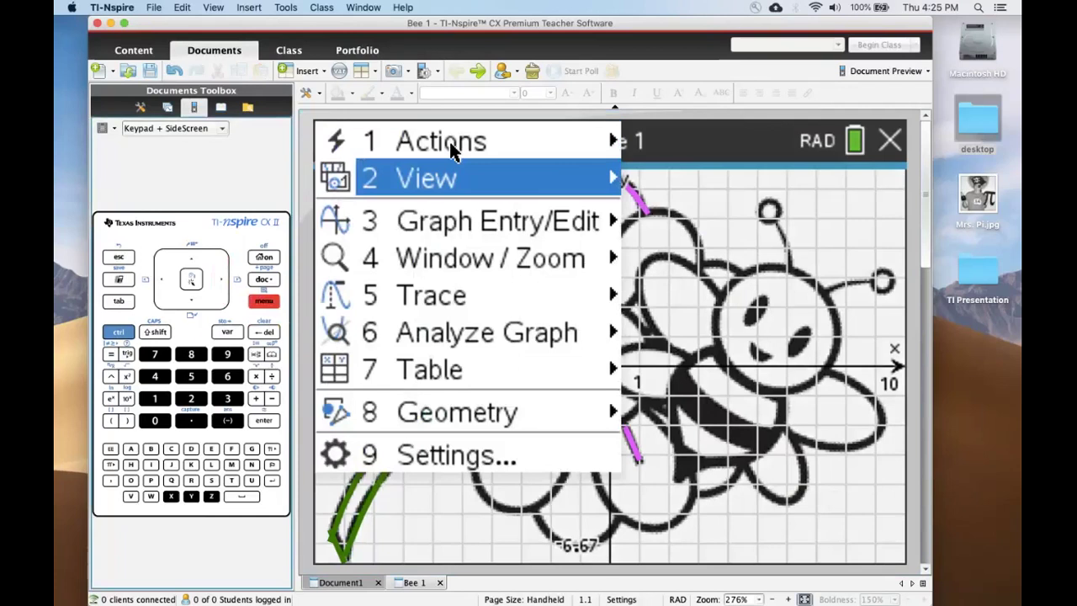
mouse_move(452, 150)
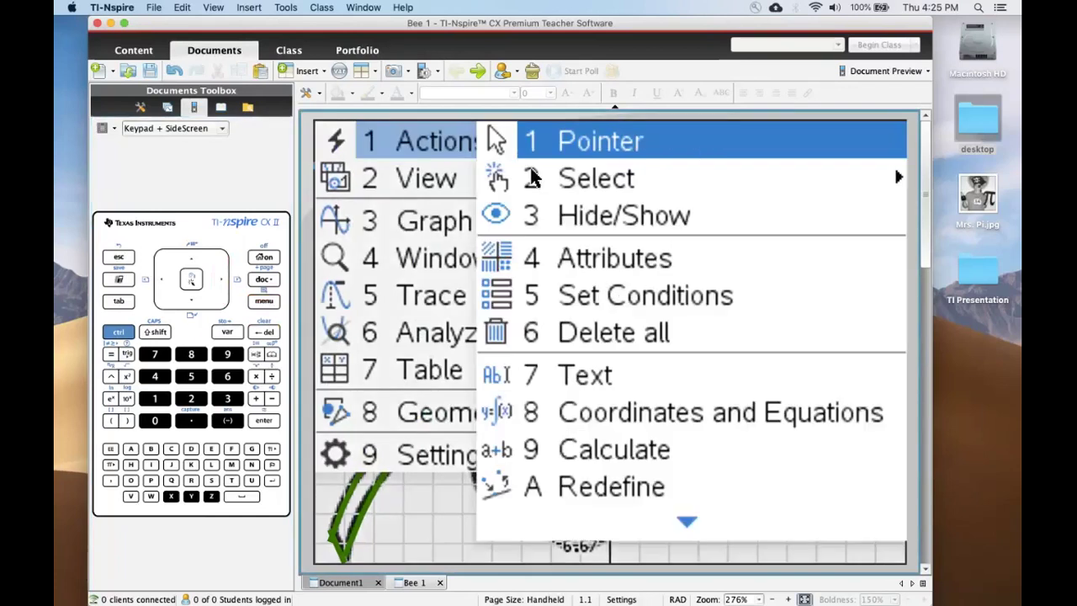
left_click(629, 267)
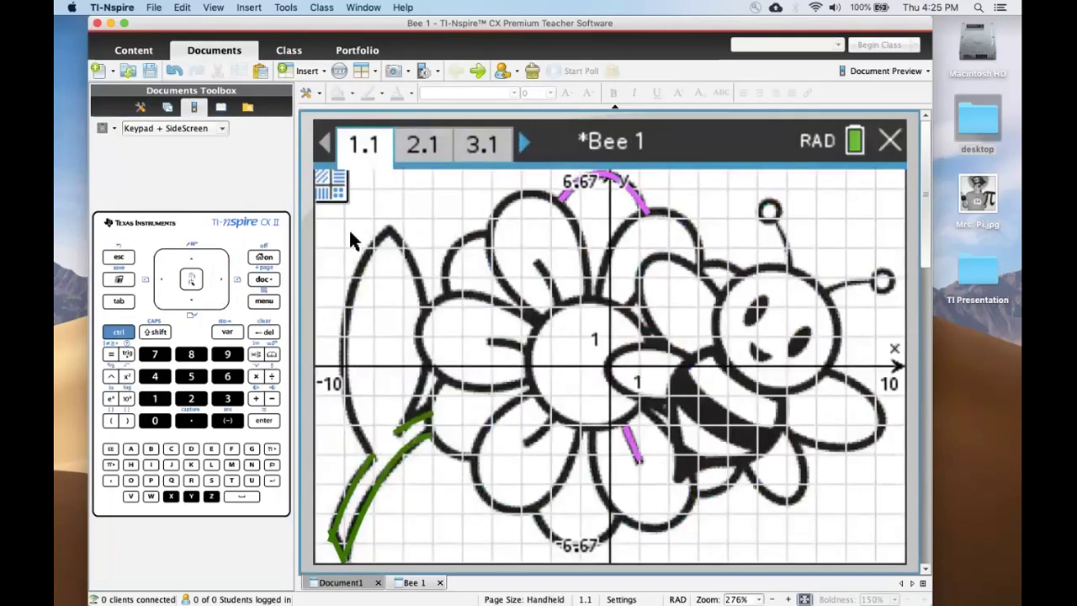
left_click(414, 438)
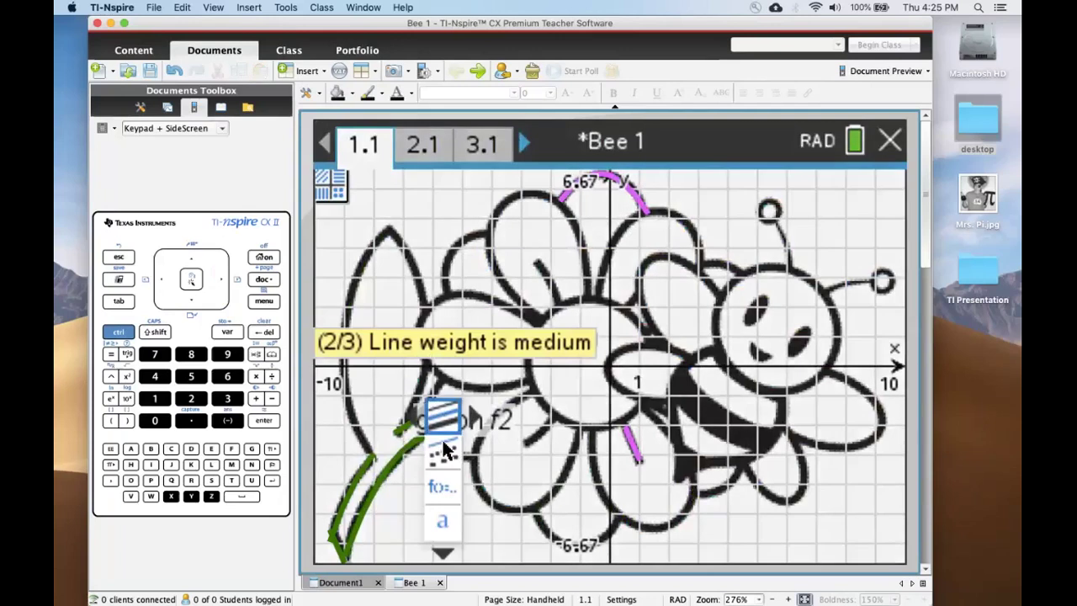
key("Left")
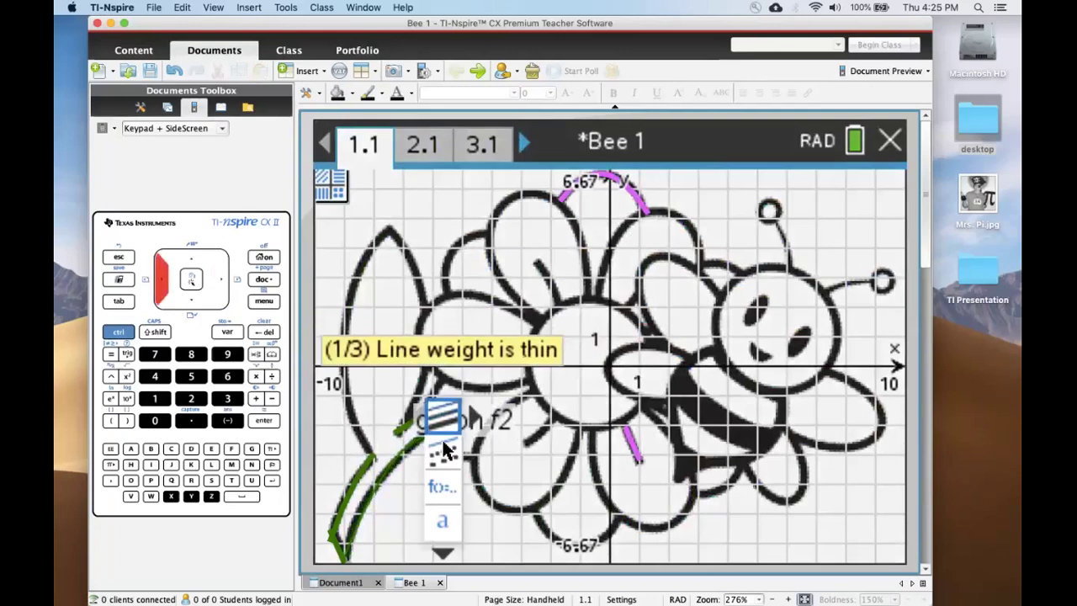
key("Right")
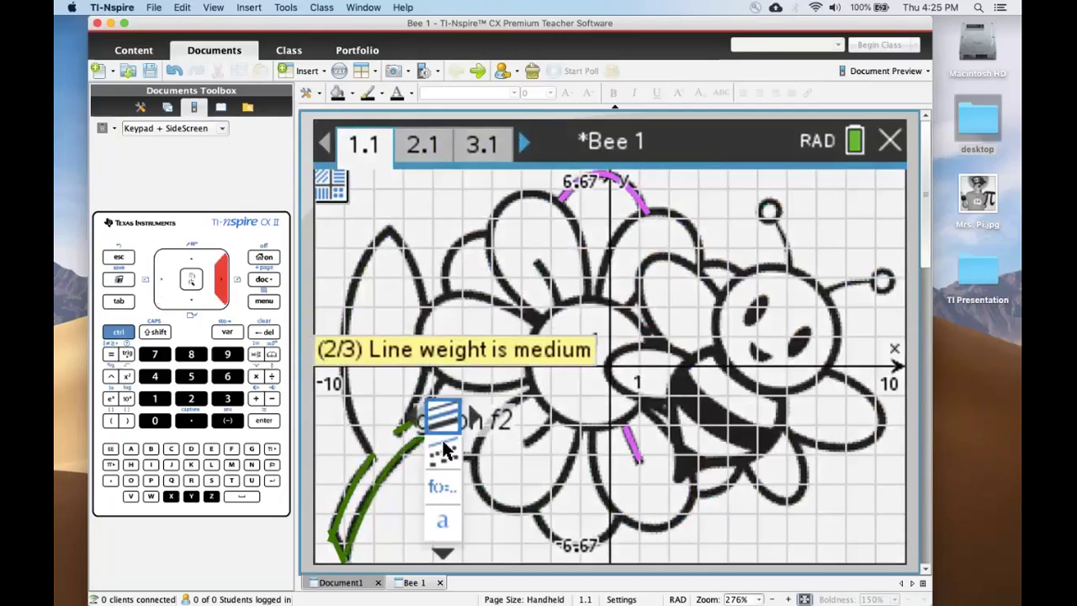
key("Right")
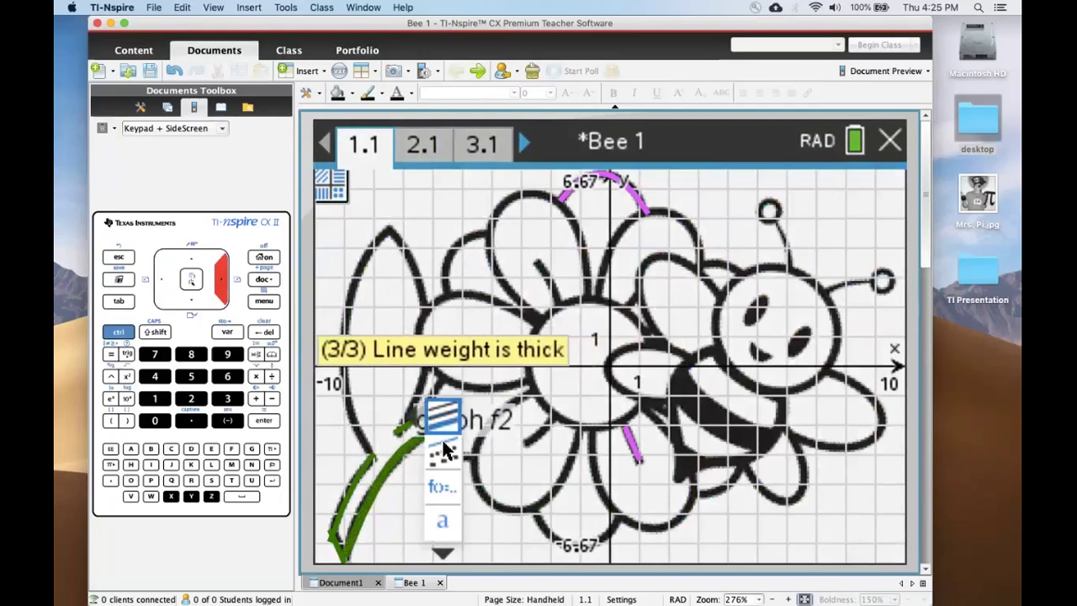
Preview the dashed and dotted line styles on the f2 stem curve and return it to continuous
key("Down")
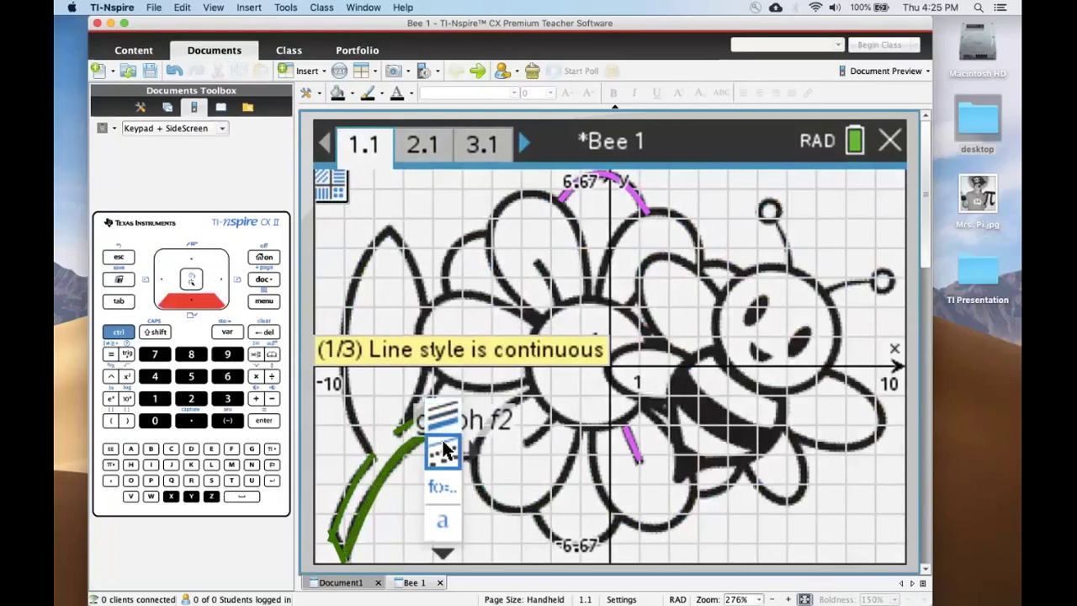
key("Right")
key("Right")
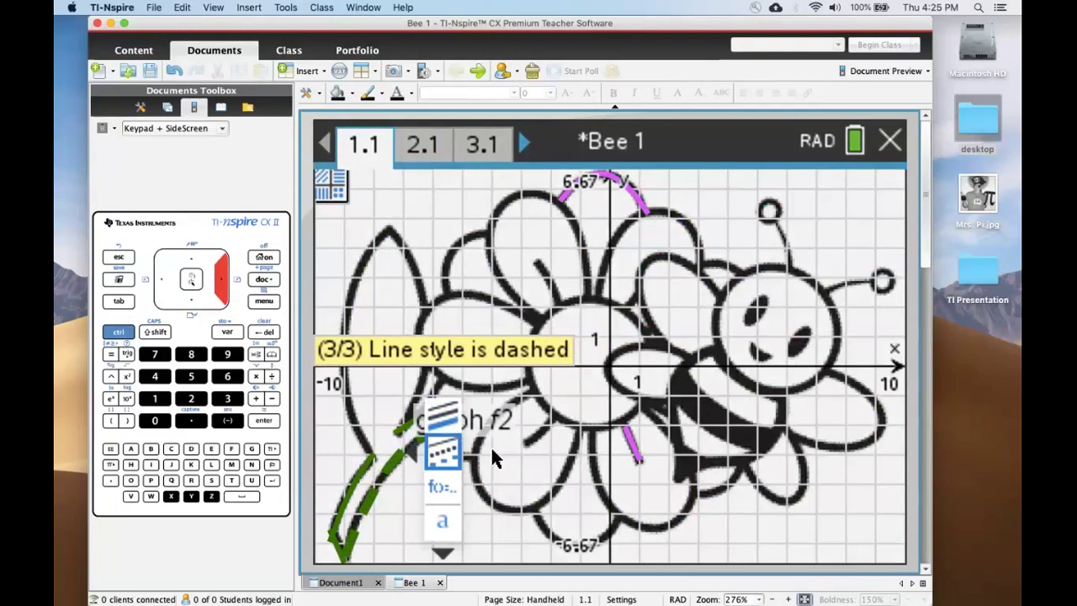
key("Left")
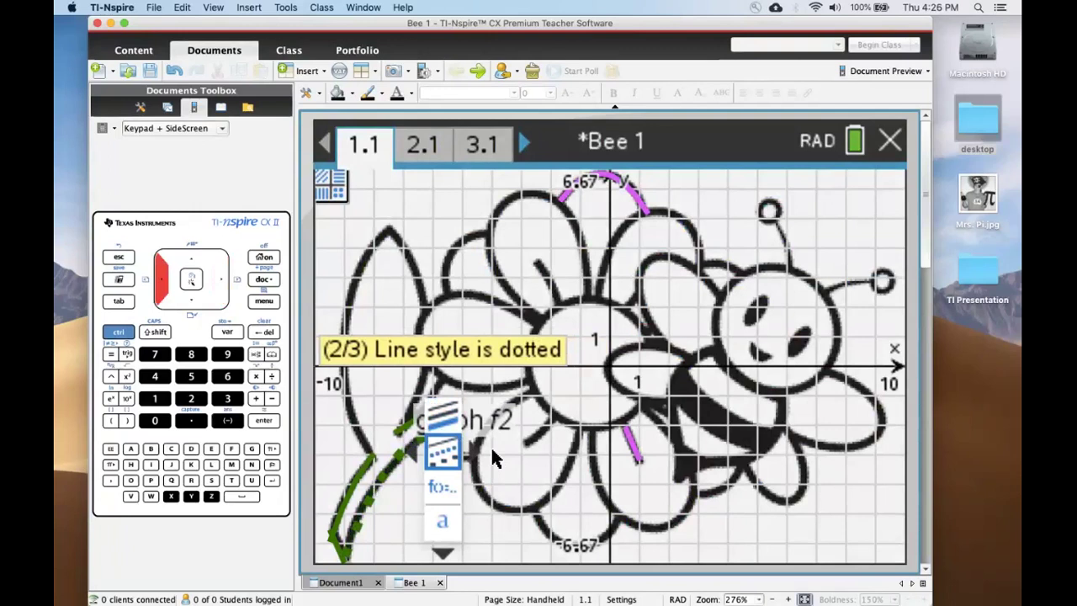
key("Left")
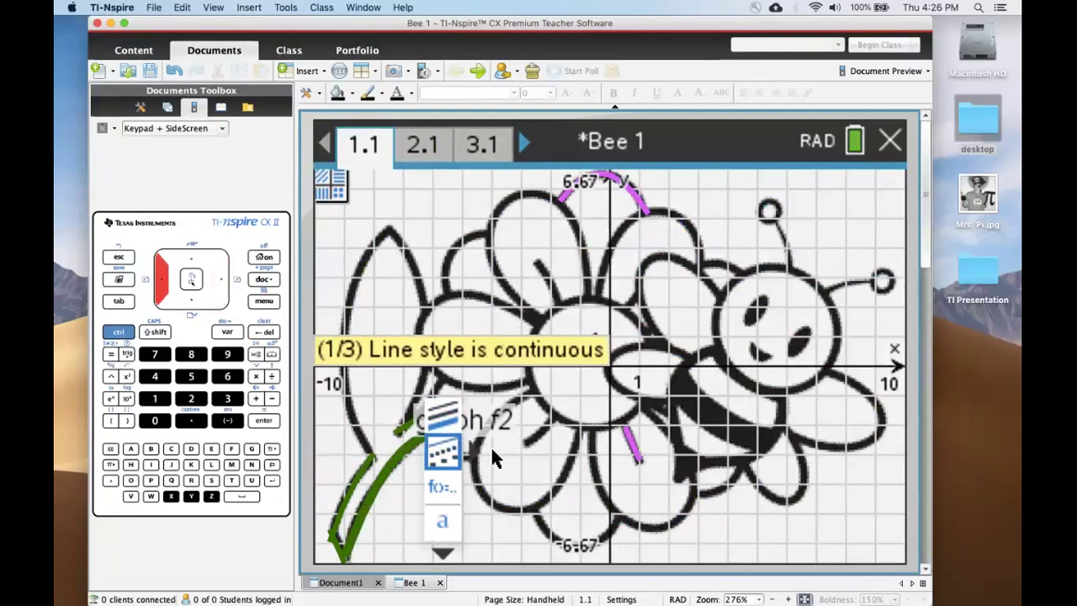
Accept the thick line weight for the f2 stem curve and leave the Attributes tool
key("Up")
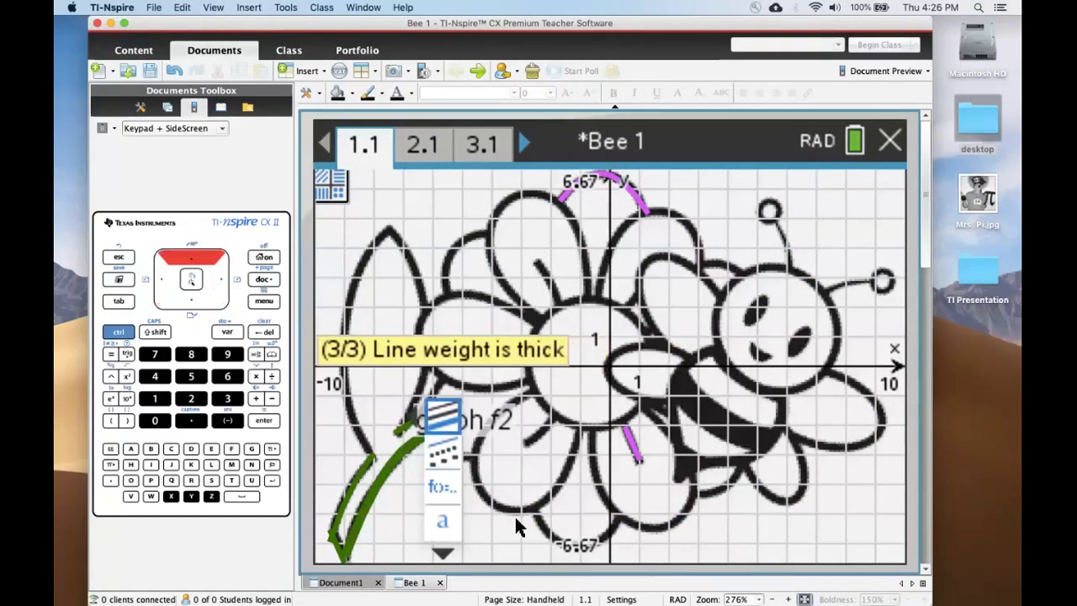
key("Return")
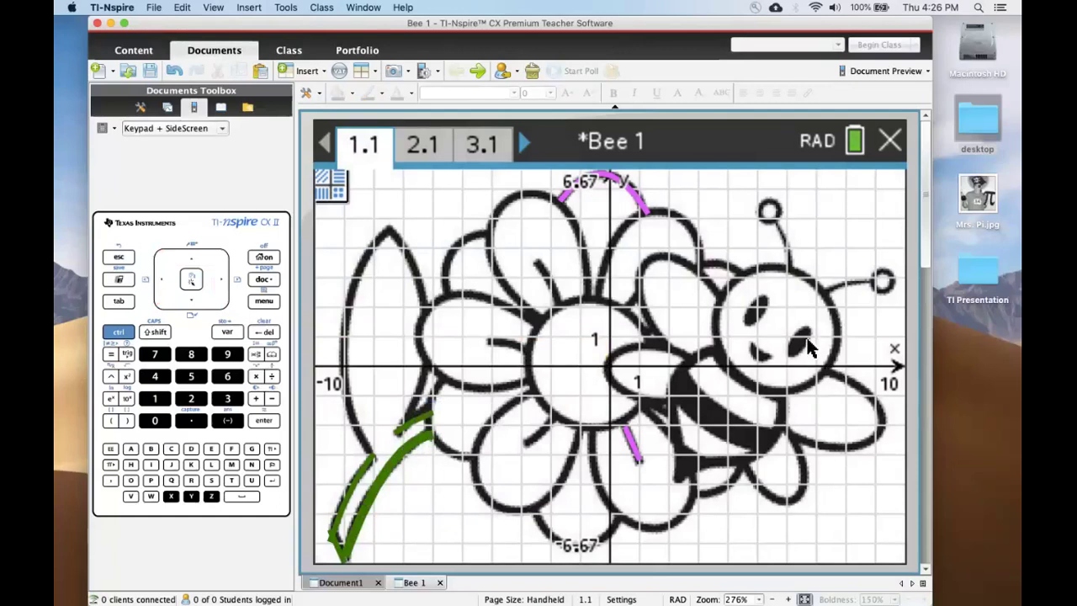
key("Escape")
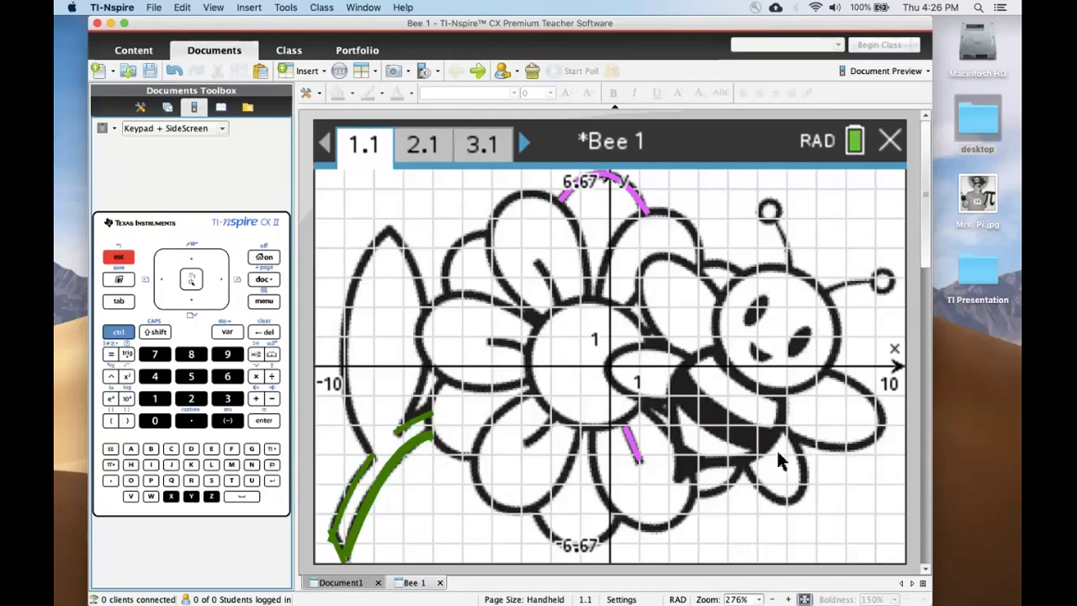
Inspect the f3 stem curve's exponential equation through to the end of its two-part domain restriction
left_click(354, 495)
double_click(354, 494)
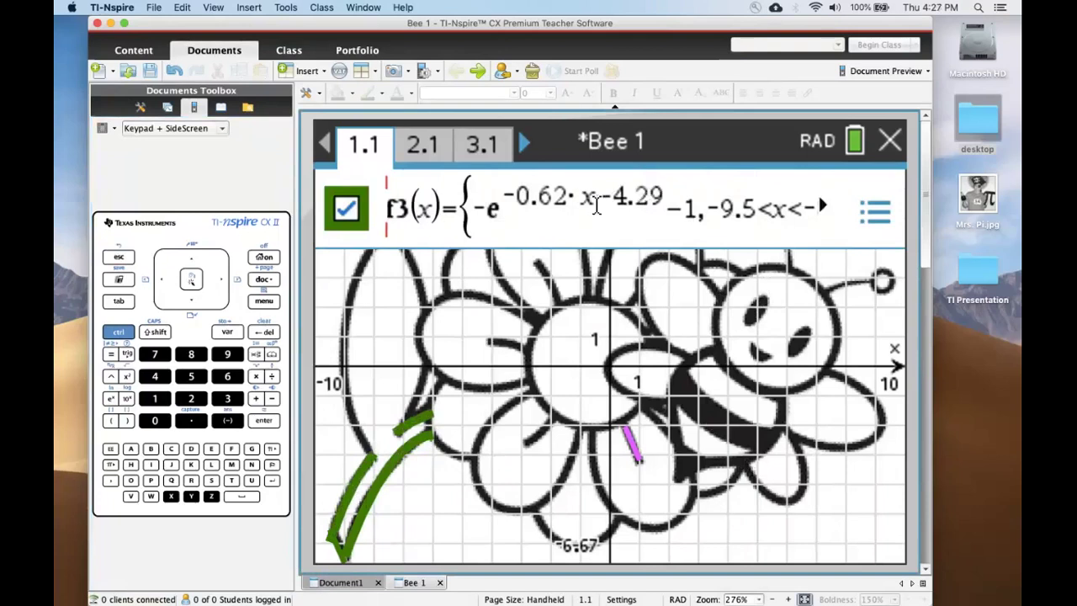
left_click(720, 211)
key("Right")
key("Right")
key("Right")
key("Right")
key("Right")
key("Right")
key("Right")
key("Right")
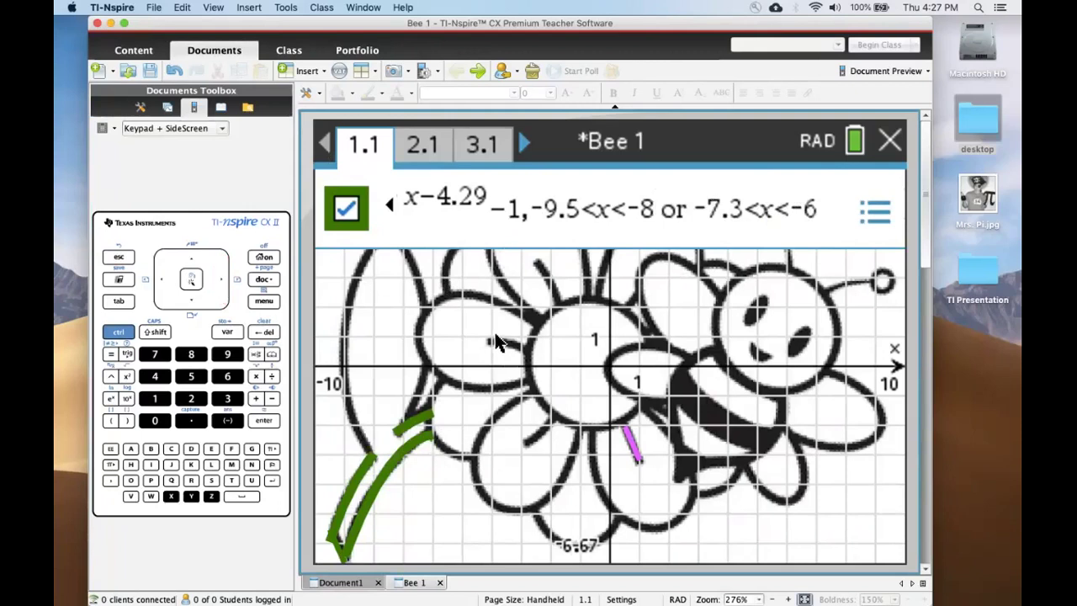
key("Return")
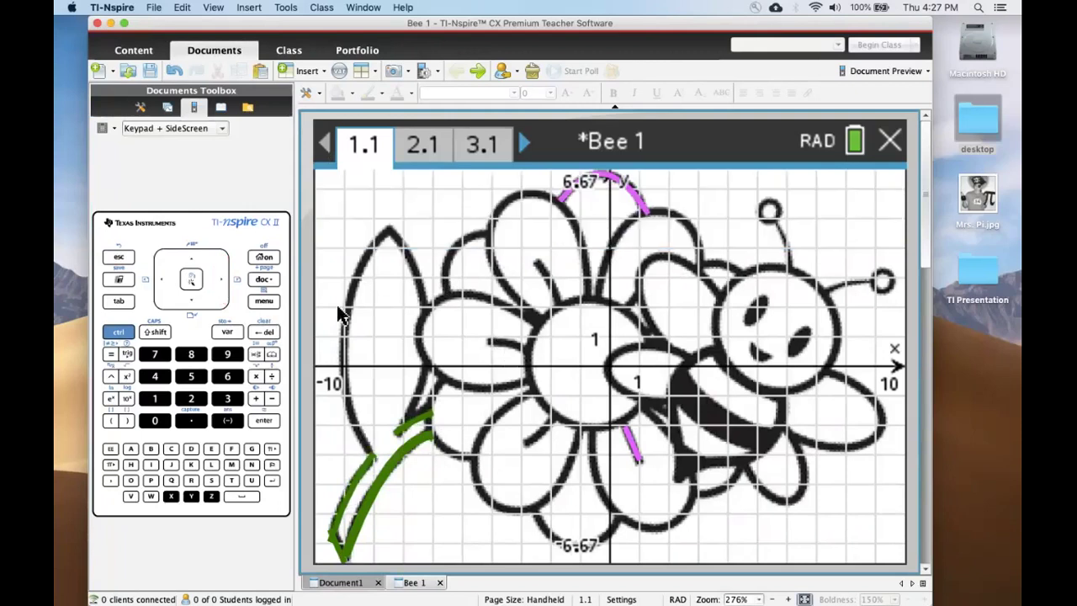
Review the available equation templates for lines, parabolas, circles, ellipses and hyperbolas, including their center and directional forms
left_click(273, 304)
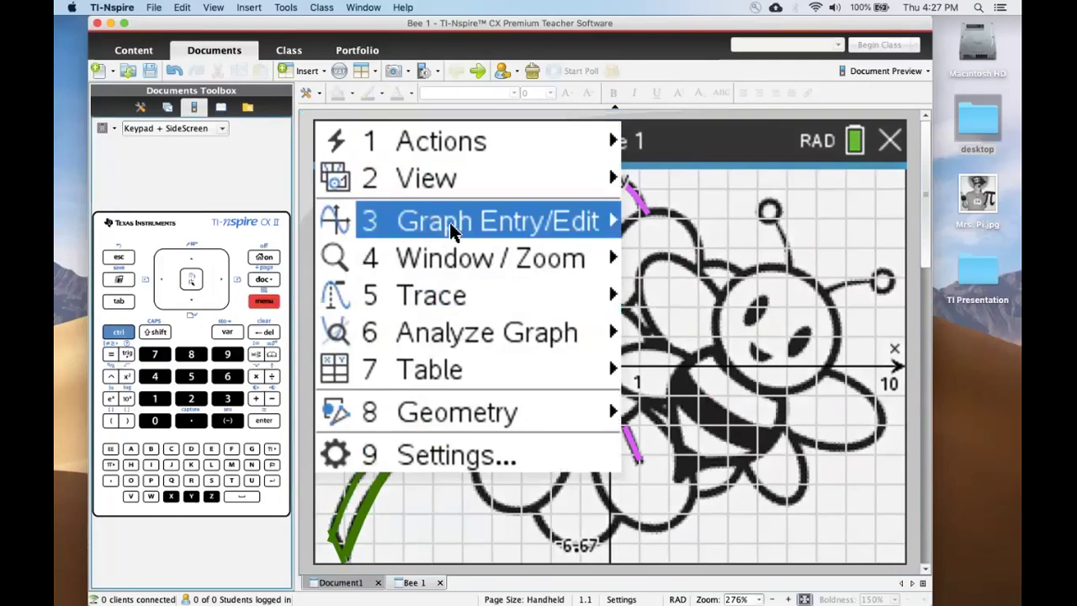
mouse_move(452, 232)
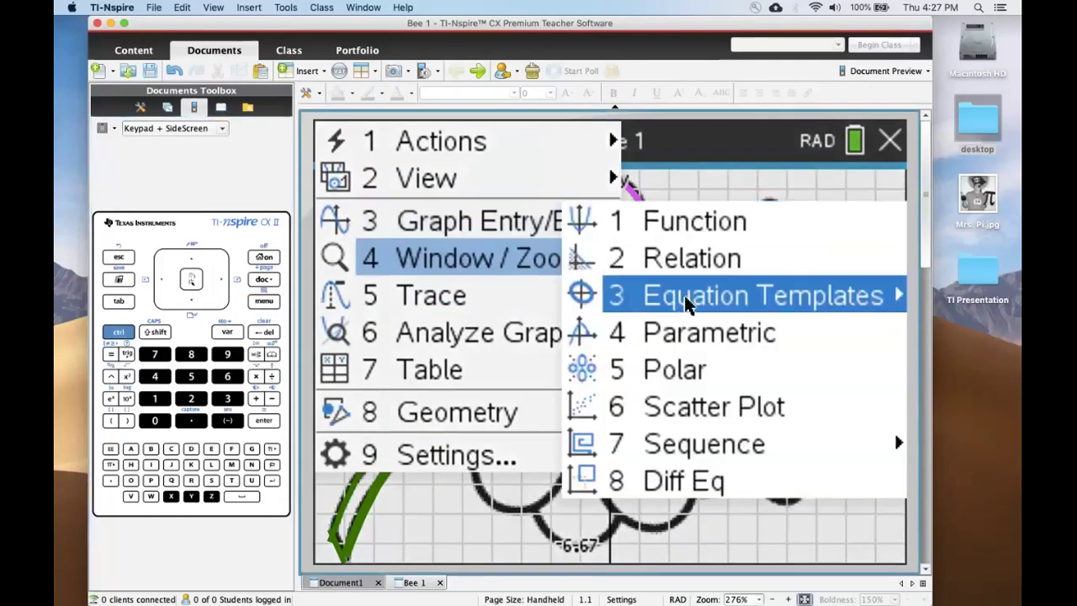
mouse_move(683, 300)
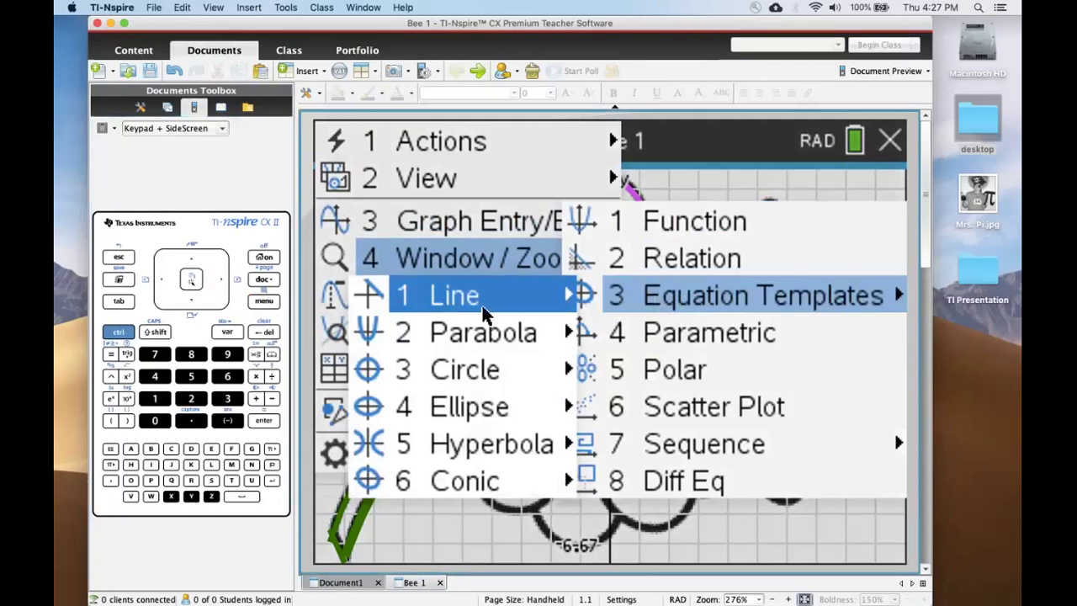
mouse_move(485, 313)
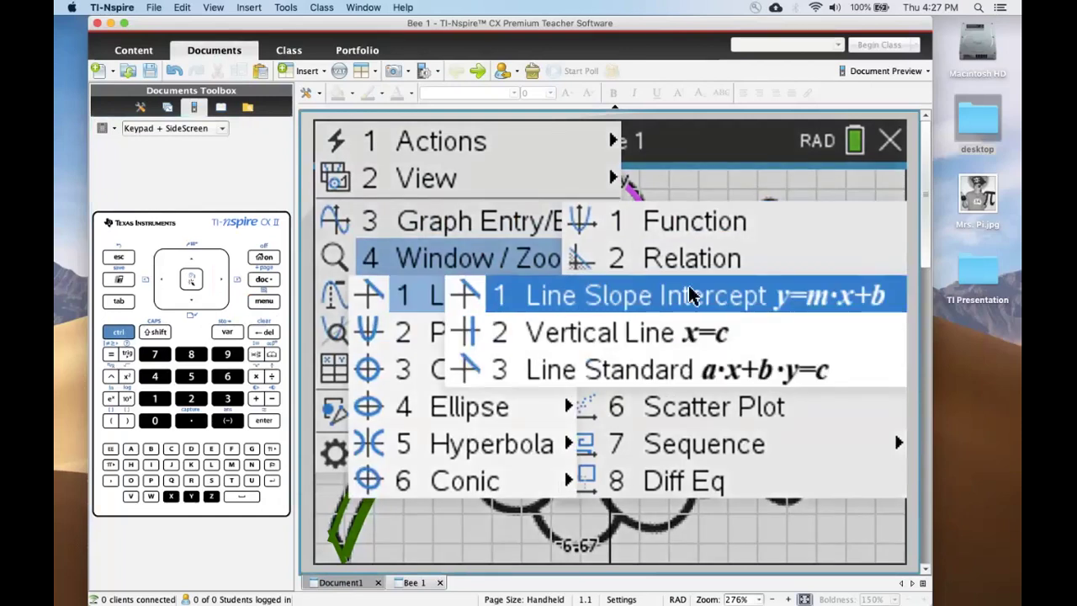
key("Down")
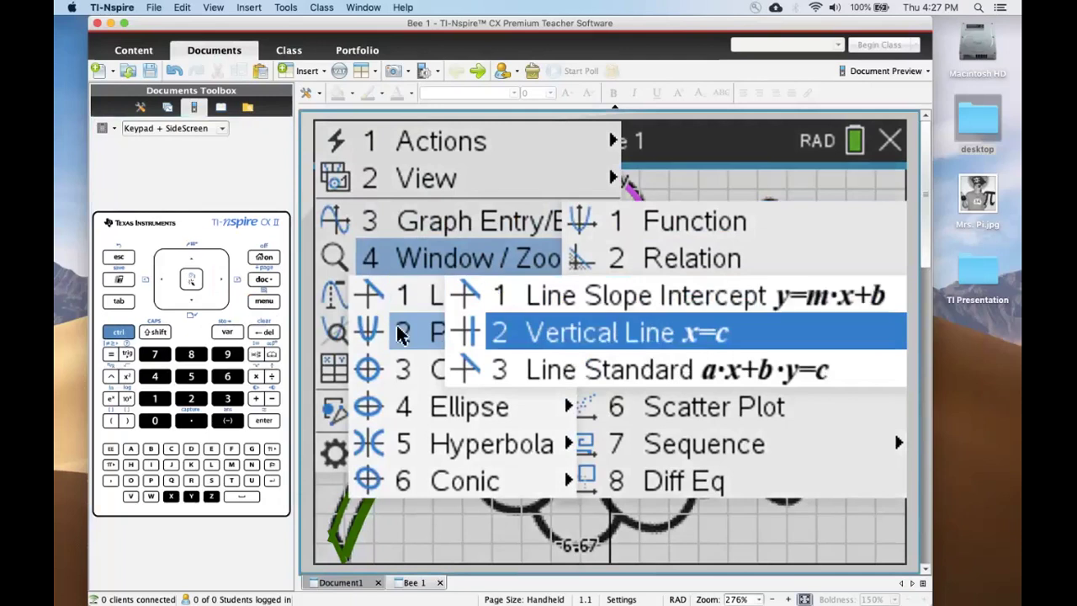
mouse_move(402, 333)
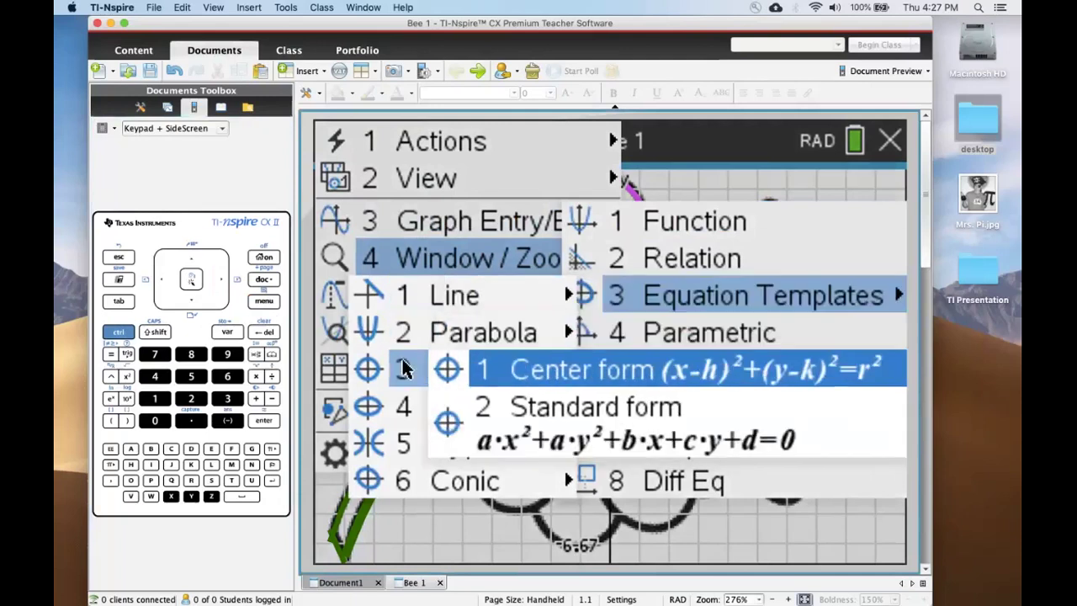
mouse_move(402, 413)
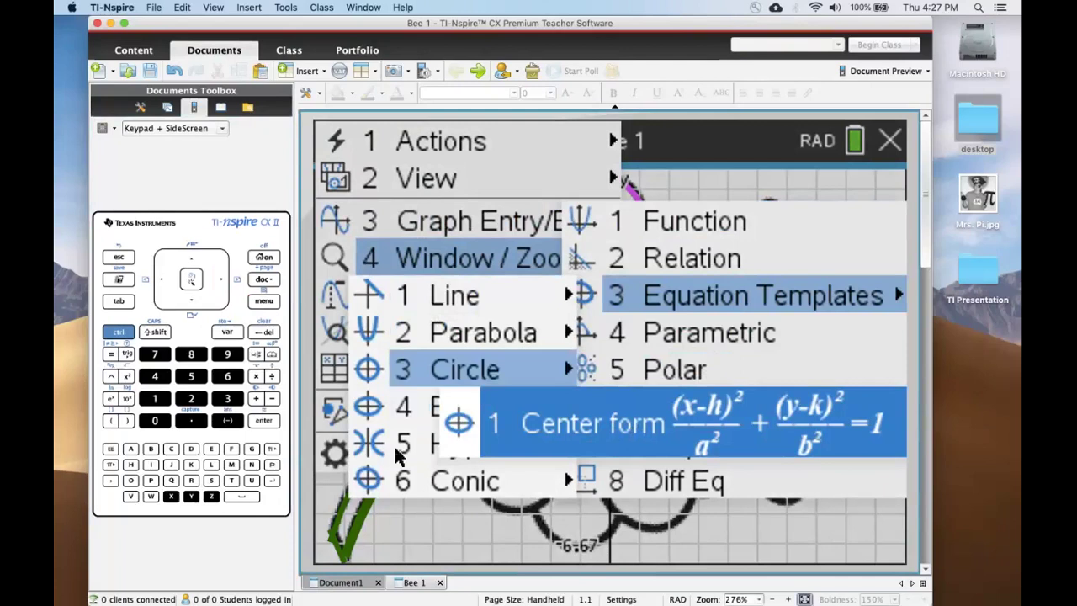
mouse_move(398, 447)
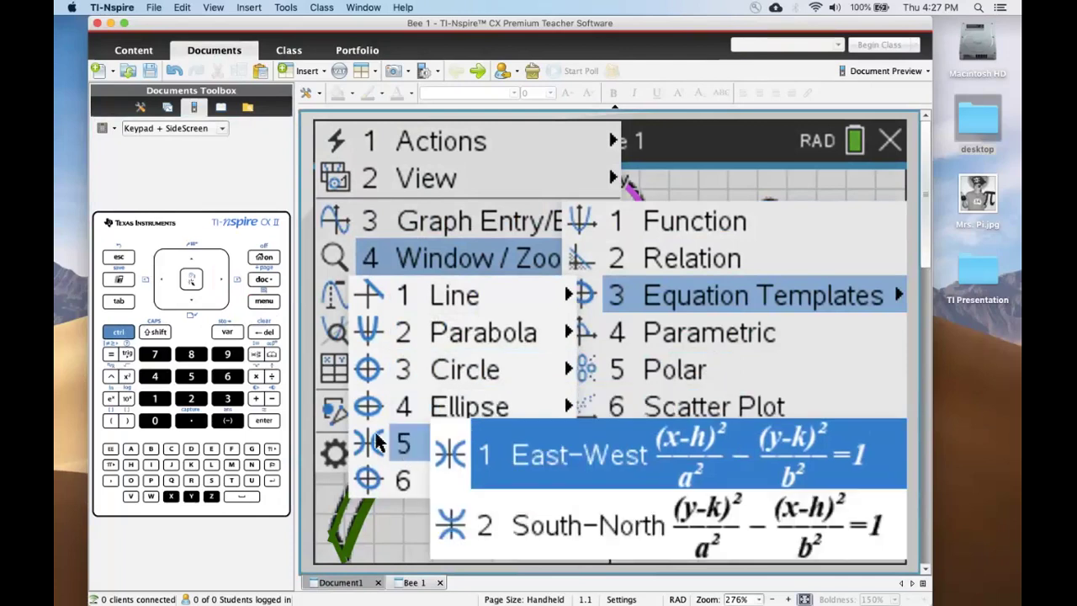
Start from the East-West hyperbola template, go back to the existing e4 circle equation and show its graph around the bee's head
left_click(526, 454)
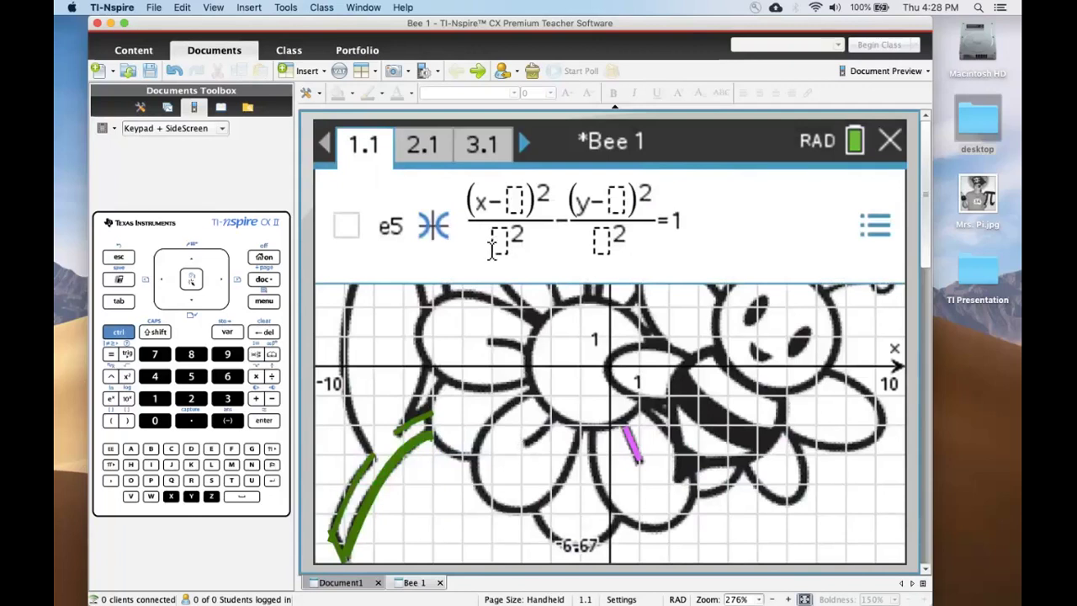
key("Up")
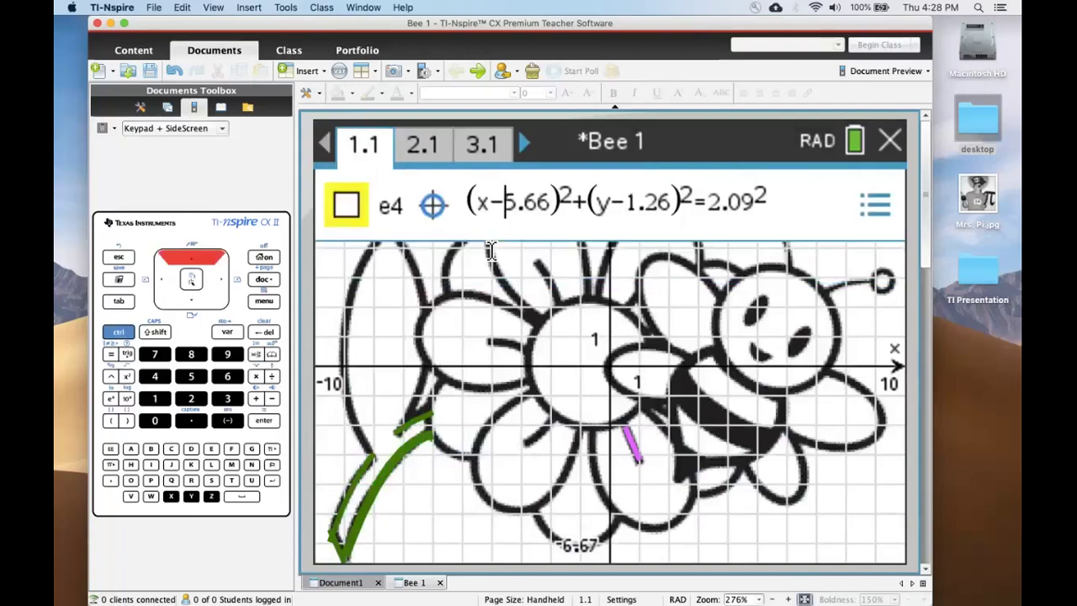
left_click(347, 204)
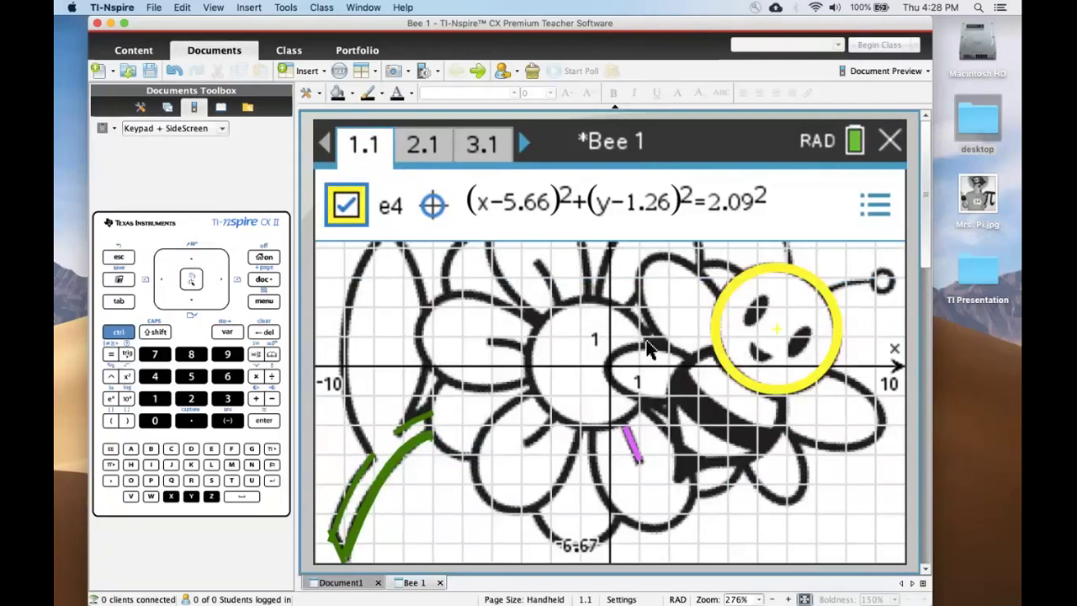
Preview the unrestricted e1 circle on the flower's center, hide it again and close the equation entry
key("Up")
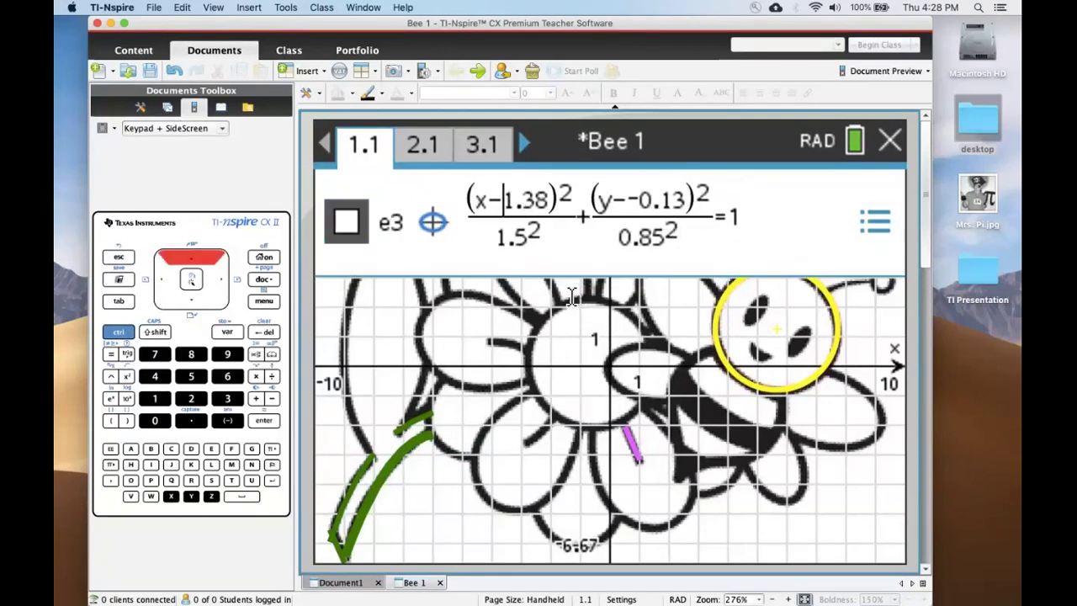
key("Up")
key("Up")
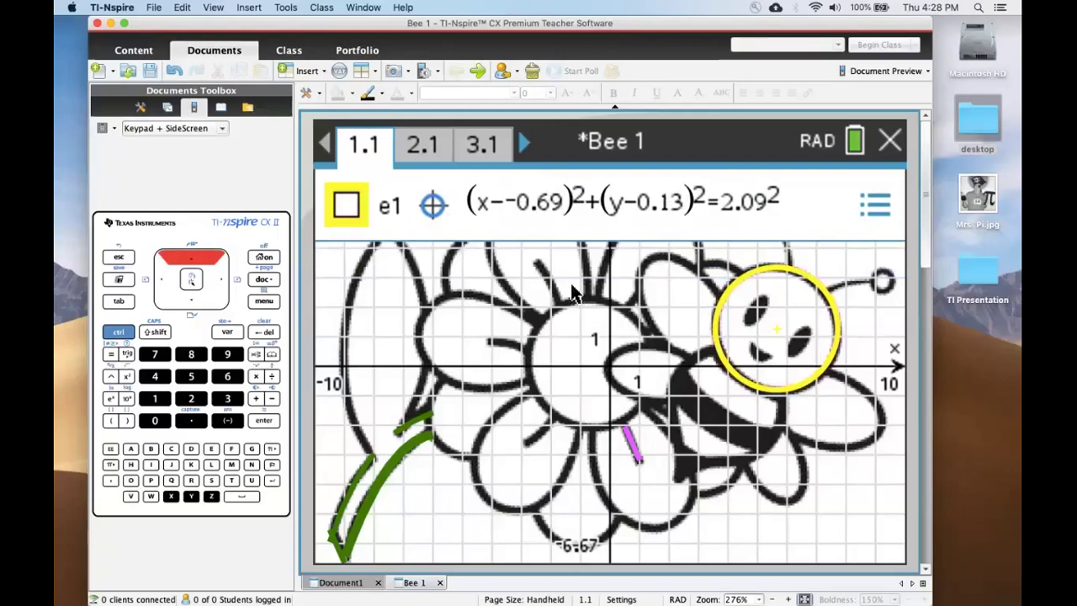
left_click(345, 205)
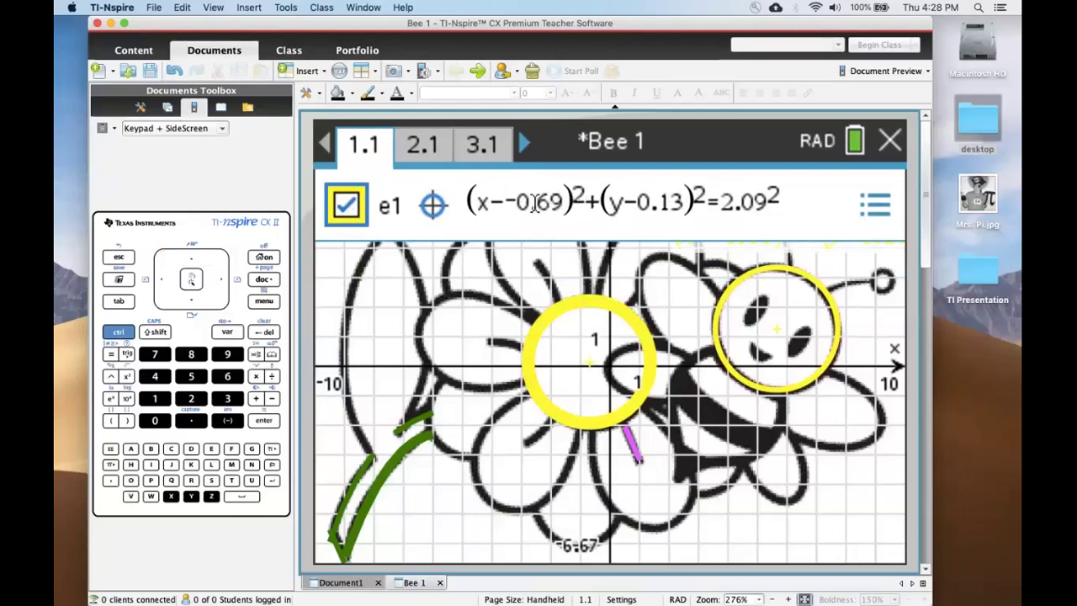
left_click(753, 190)
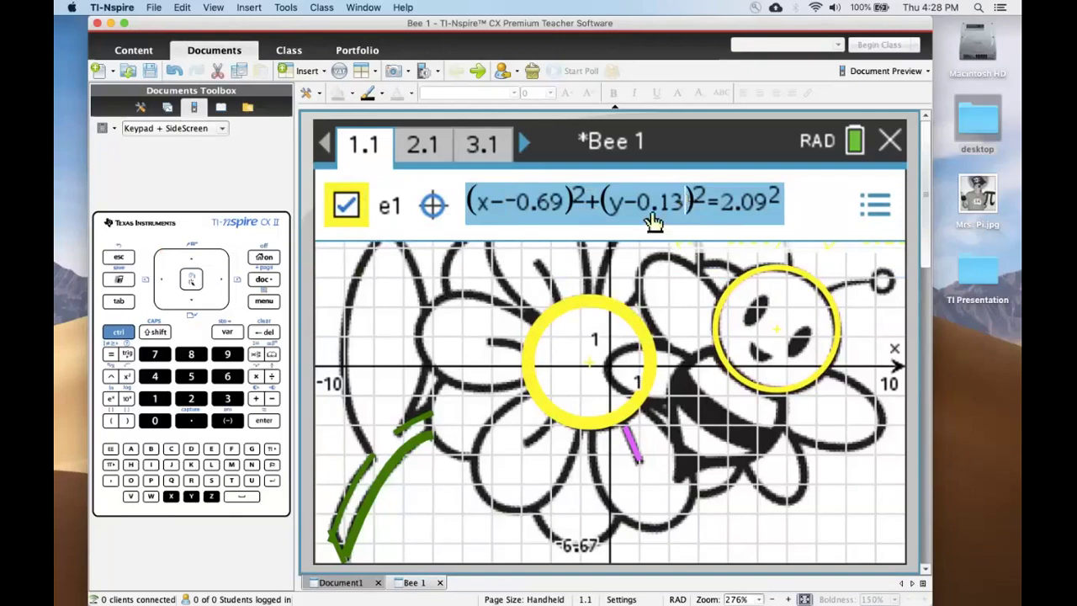
left_click(347, 203)
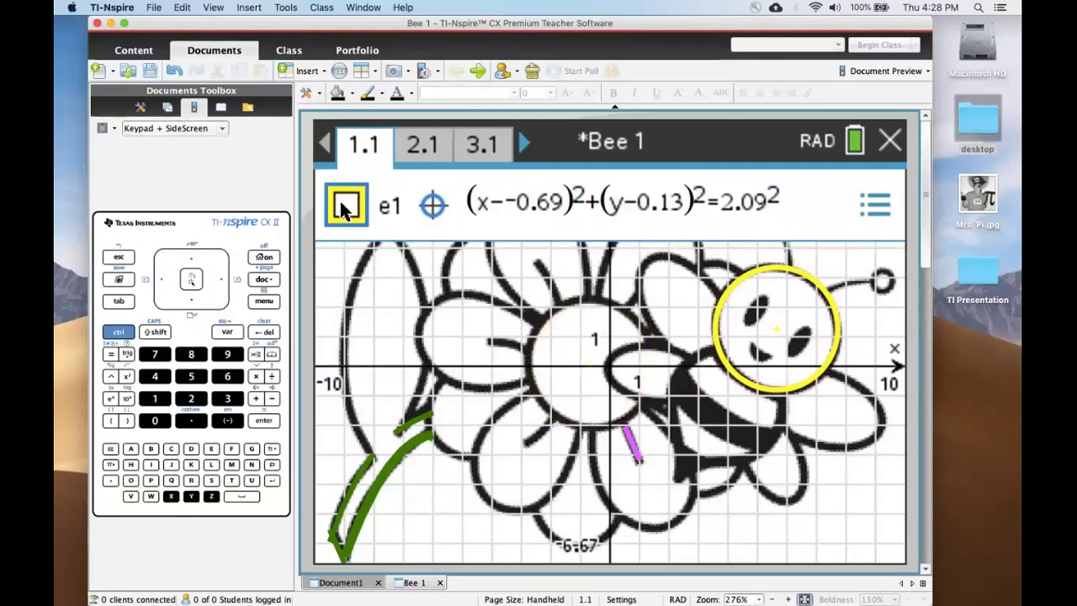
left_click(360, 337)
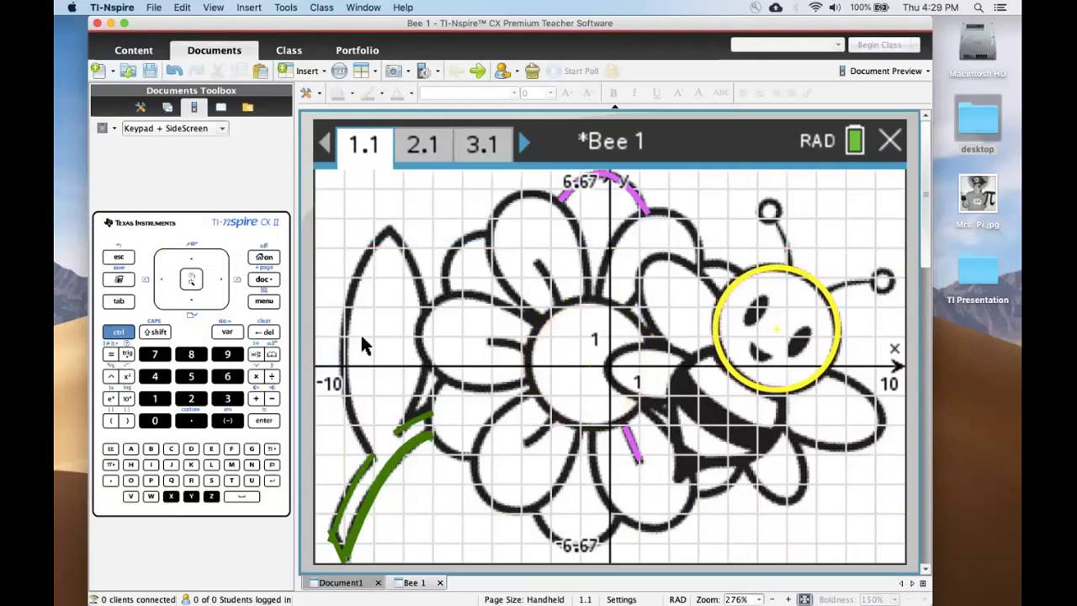
Show the existing relation rel5, the flower-center circle restricted to y>0.7, on the graph
left_click(266, 301)
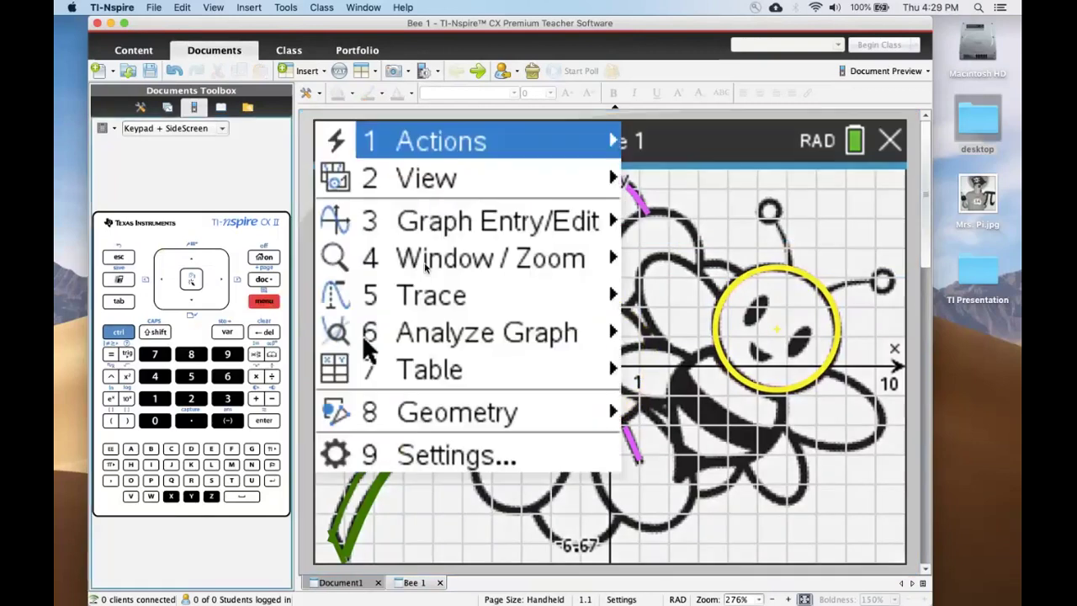
left_click(444, 223)
left_click(644, 258)
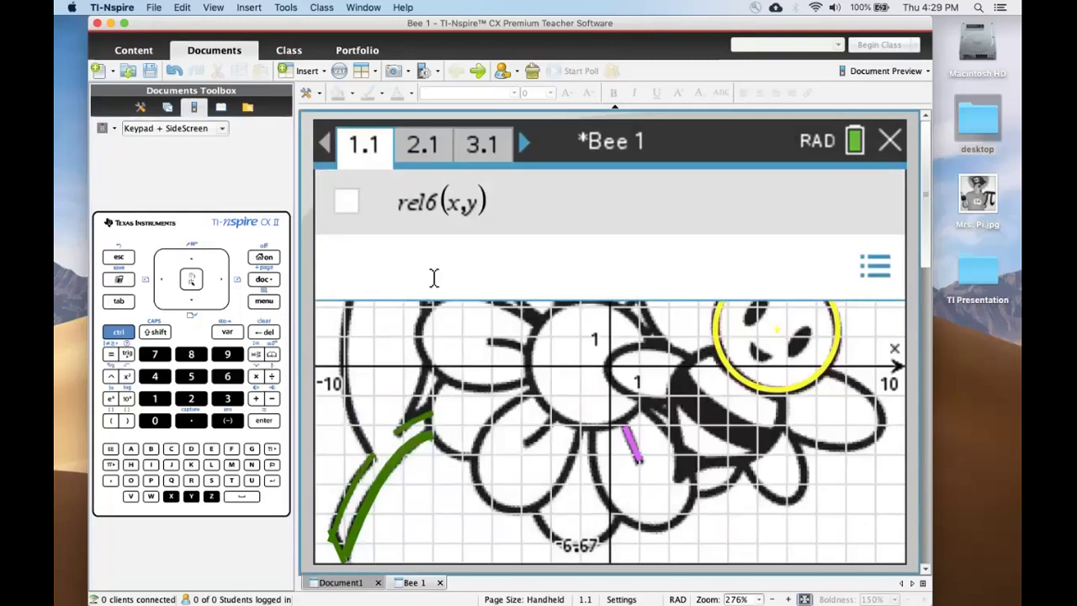
key("Up")
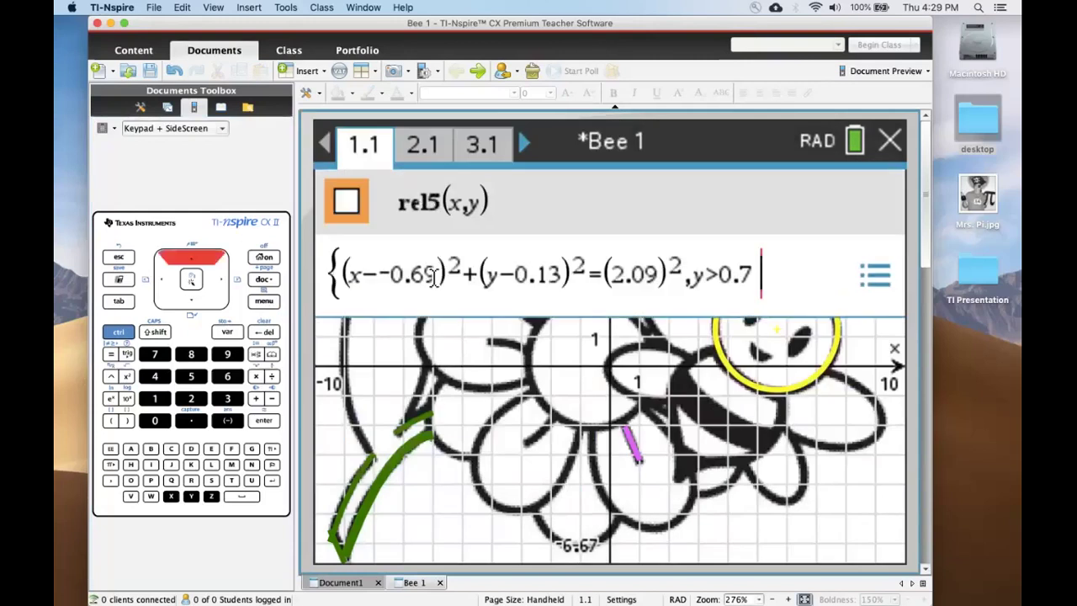
left_click(348, 204)
left_click(373, 216)
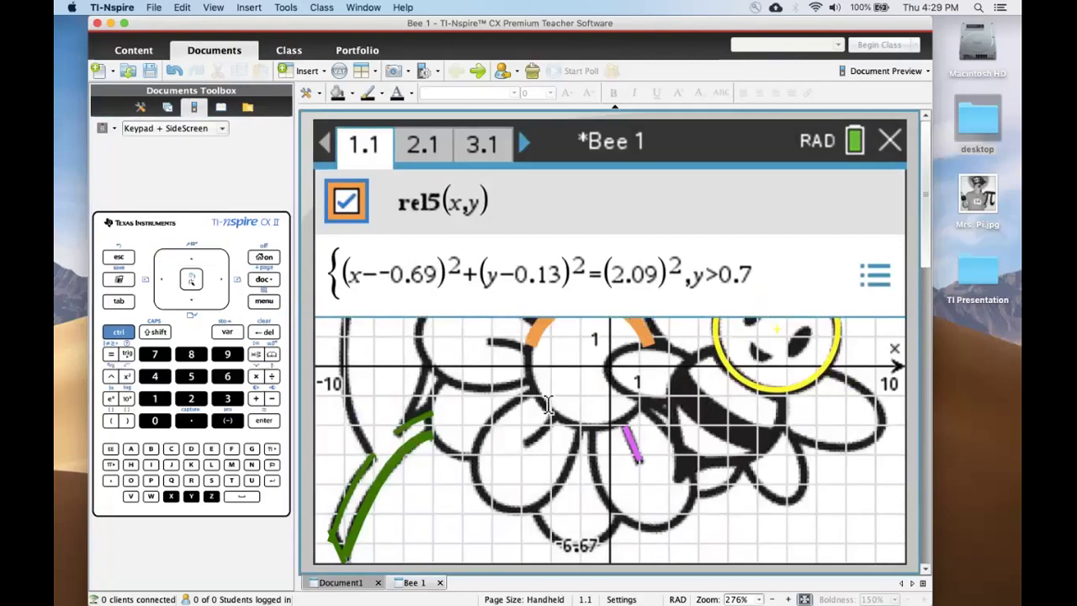
left_click(653, 360)
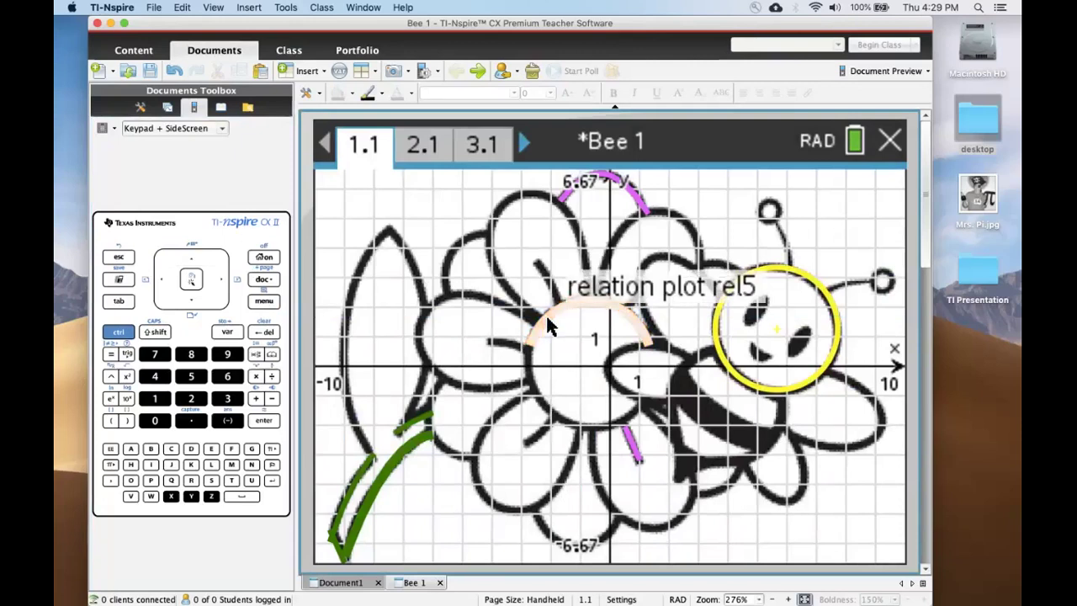
Check rel5's restricted circle equation, and show the gray ellipse relations rel4 and rel3 on the graph
double_click(544, 316)
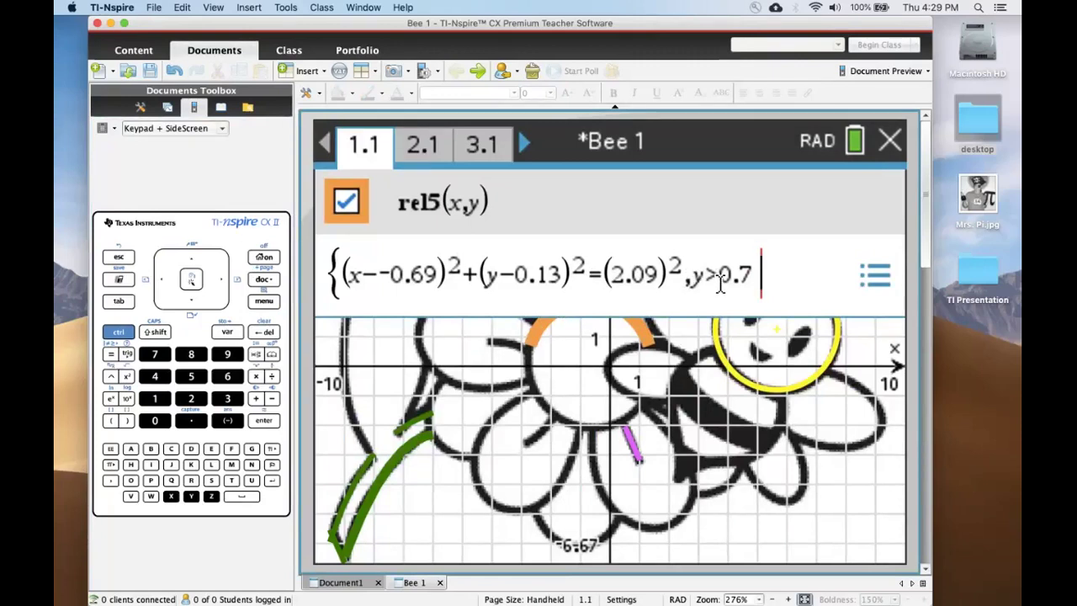
key("Up")
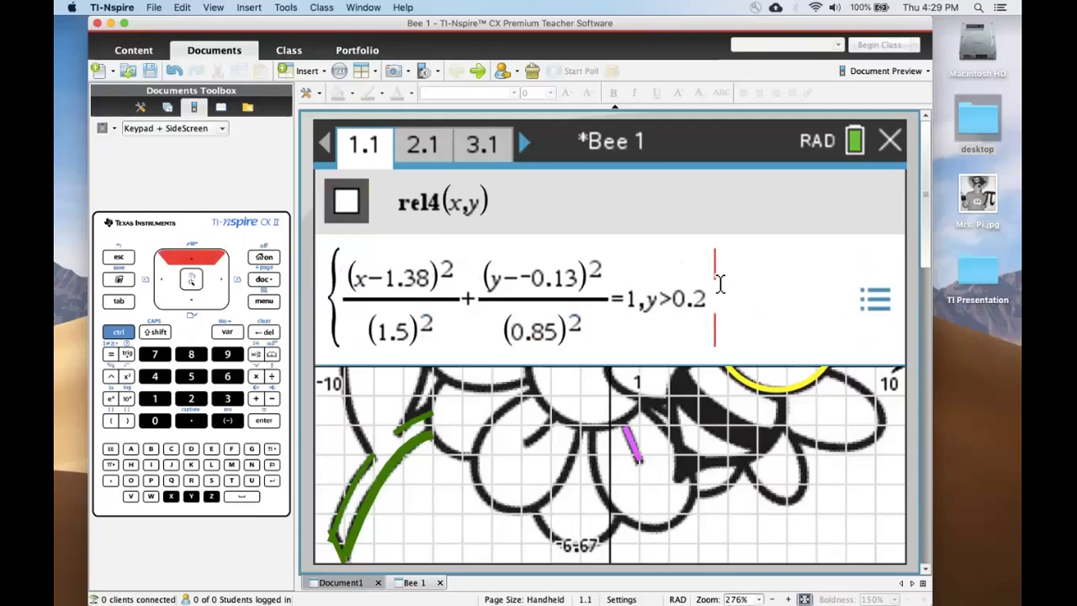
left_click(346, 200)
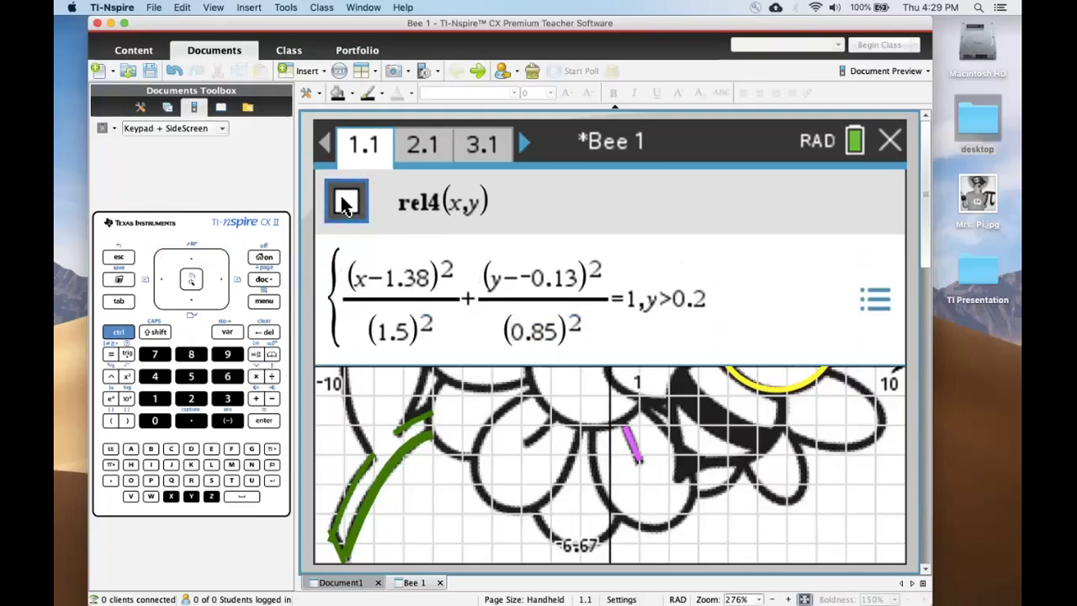
key("Return")
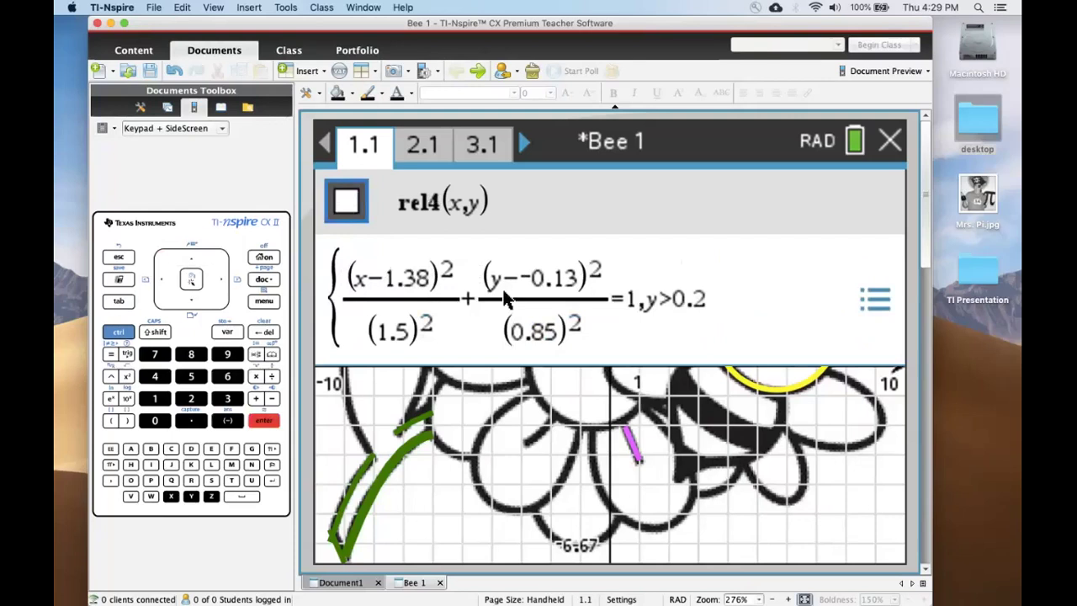
left_click(346, 202)
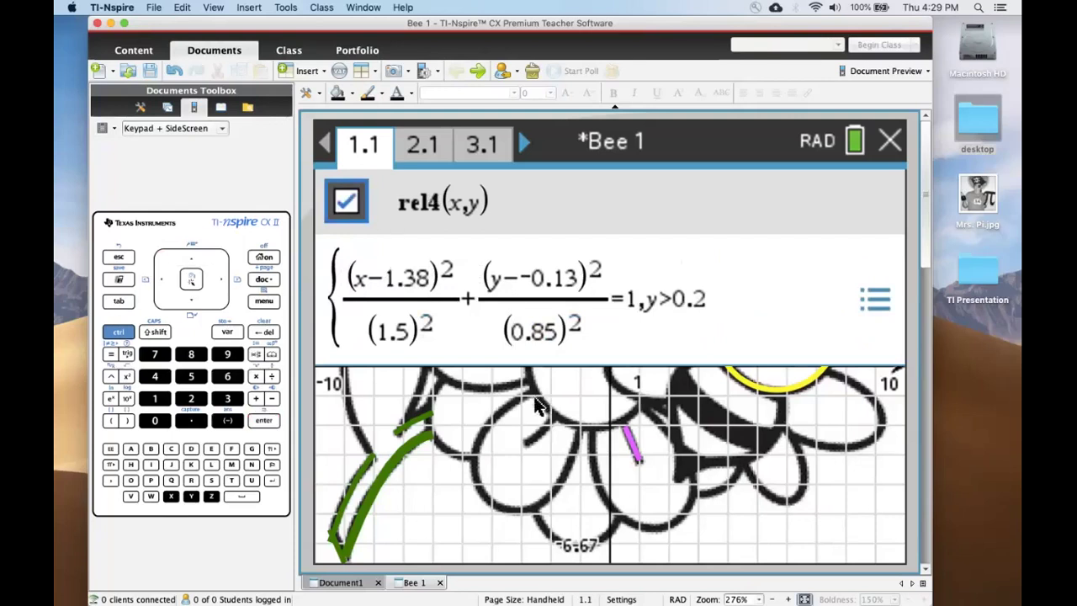
key("Up")
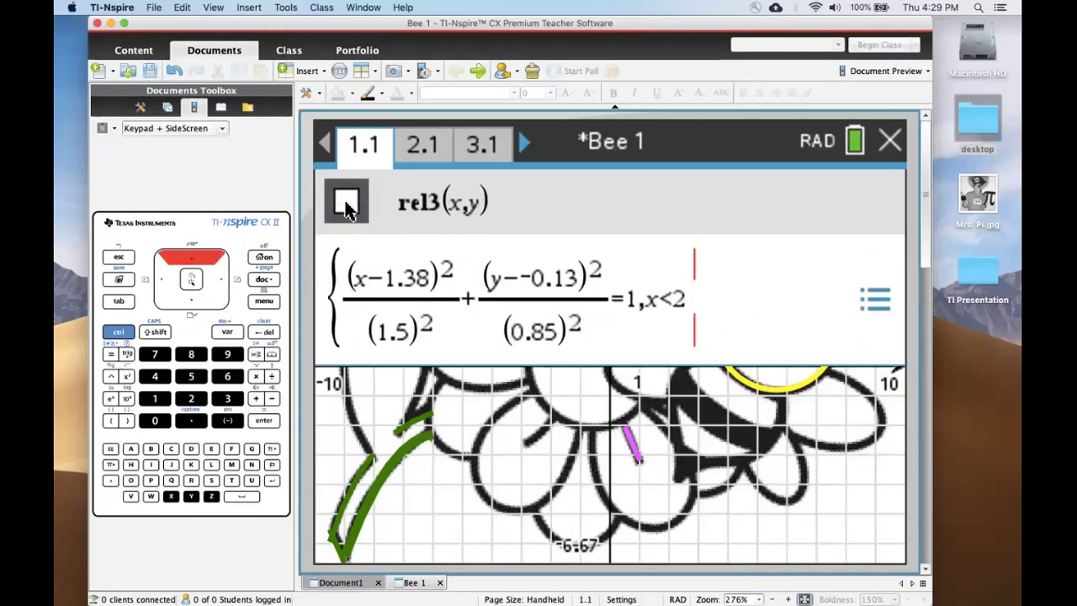
Show the leaf's hyperbola relation rel2 and the flower-center circle relation rel1, and close the relation entry
key("Up")
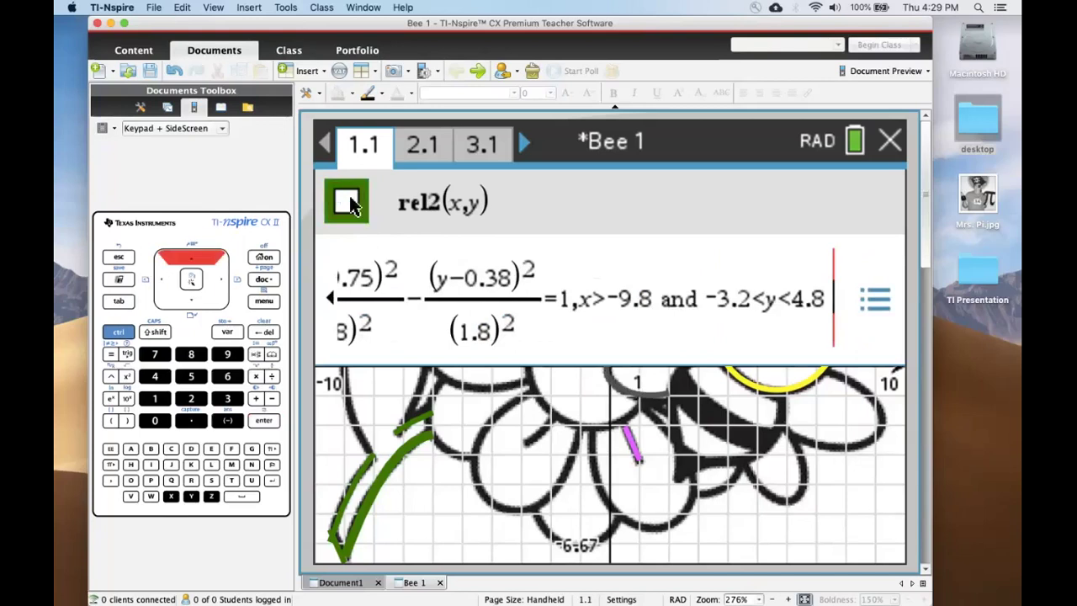
left_click(353, 205)
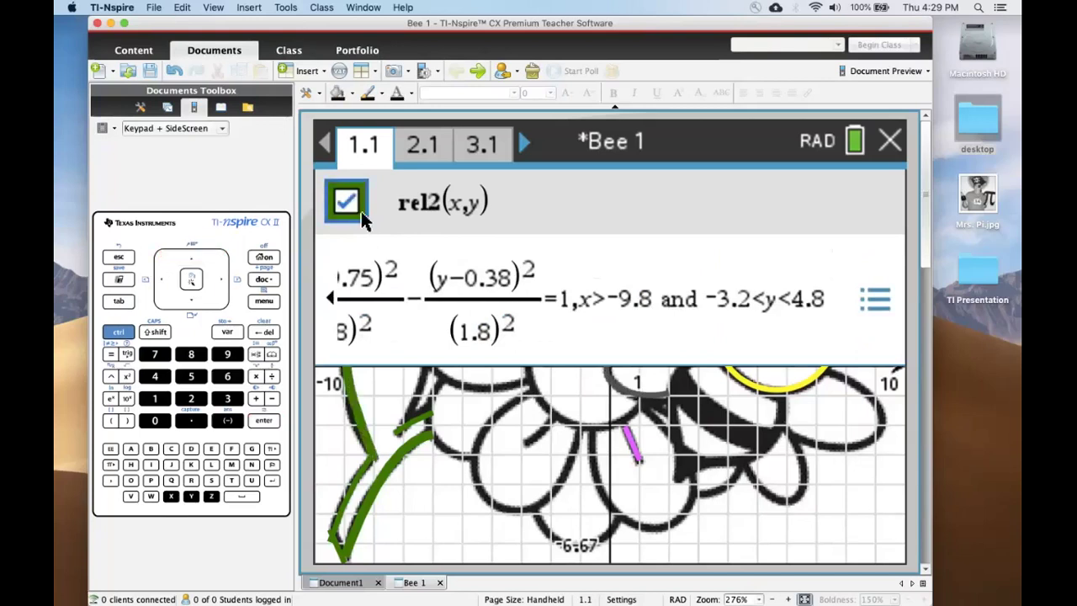
key("Up")
left_click(350, 198)
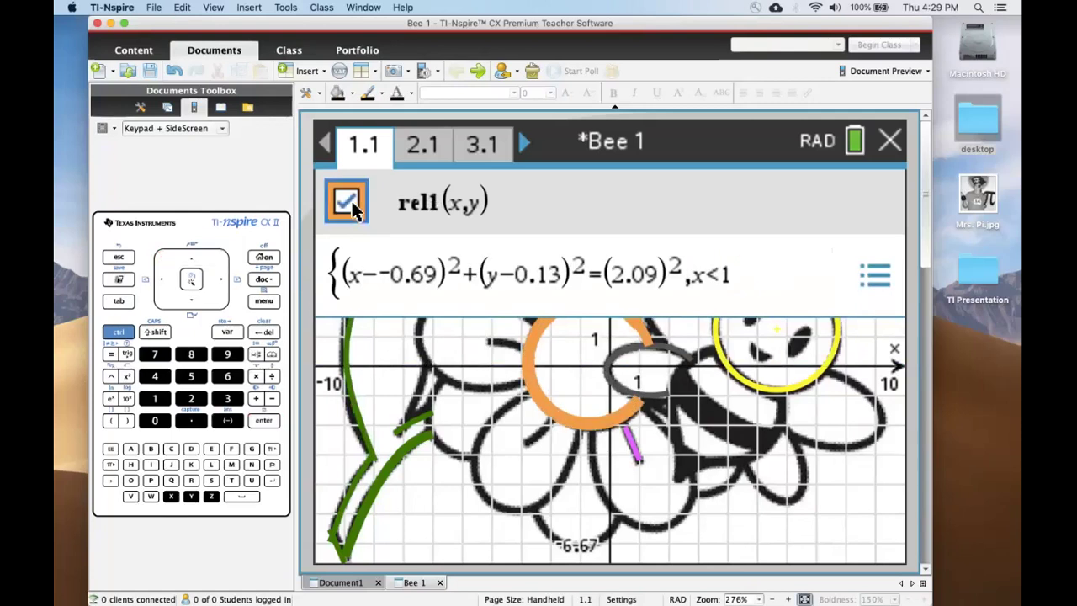
key("Up")
left_click(600, 535)
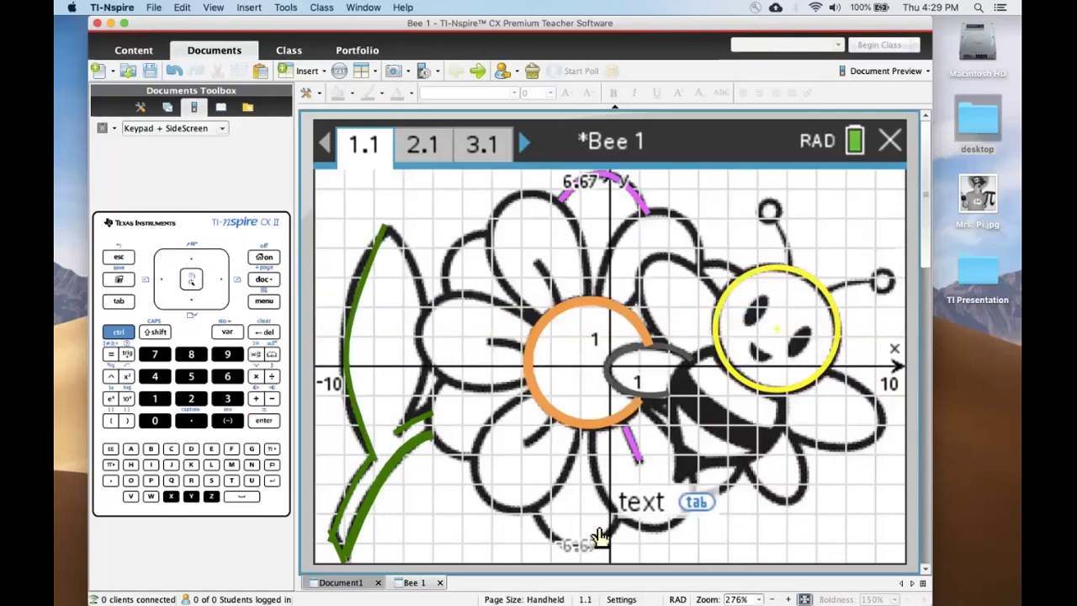
Inspect the rel2 hyperbola equation along the leaf's edge and its combined x and y restrictions
left_click(349, 342)
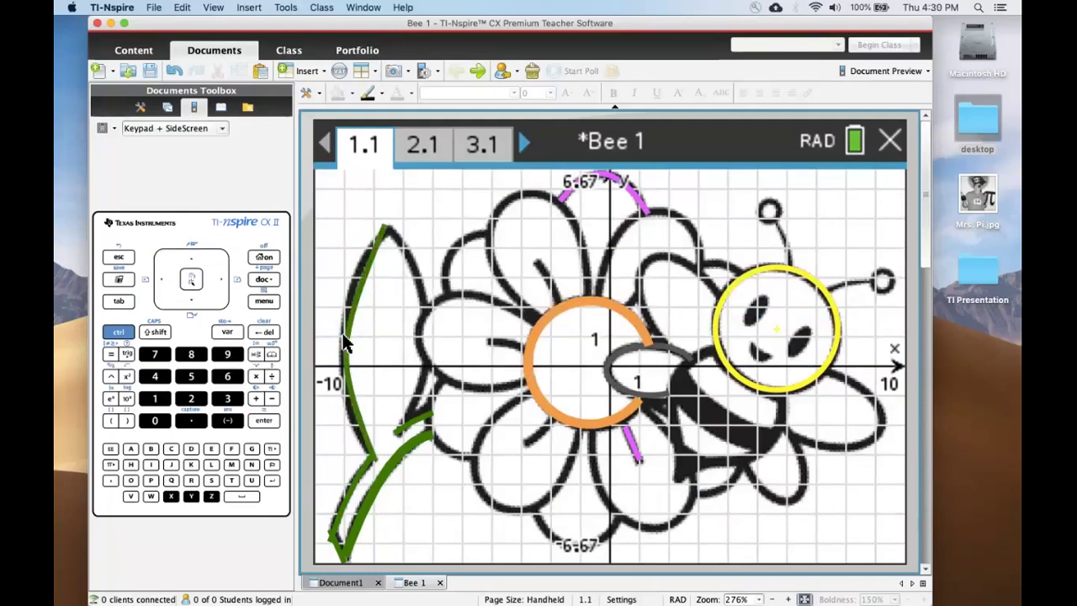
double_click(347, 339)
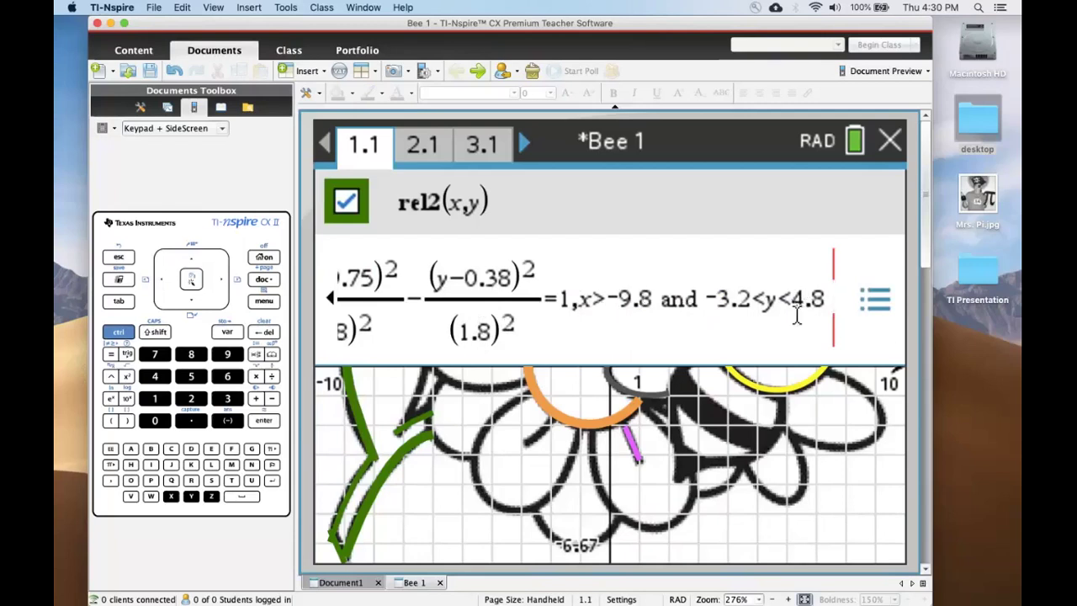
left_click(442, 505)
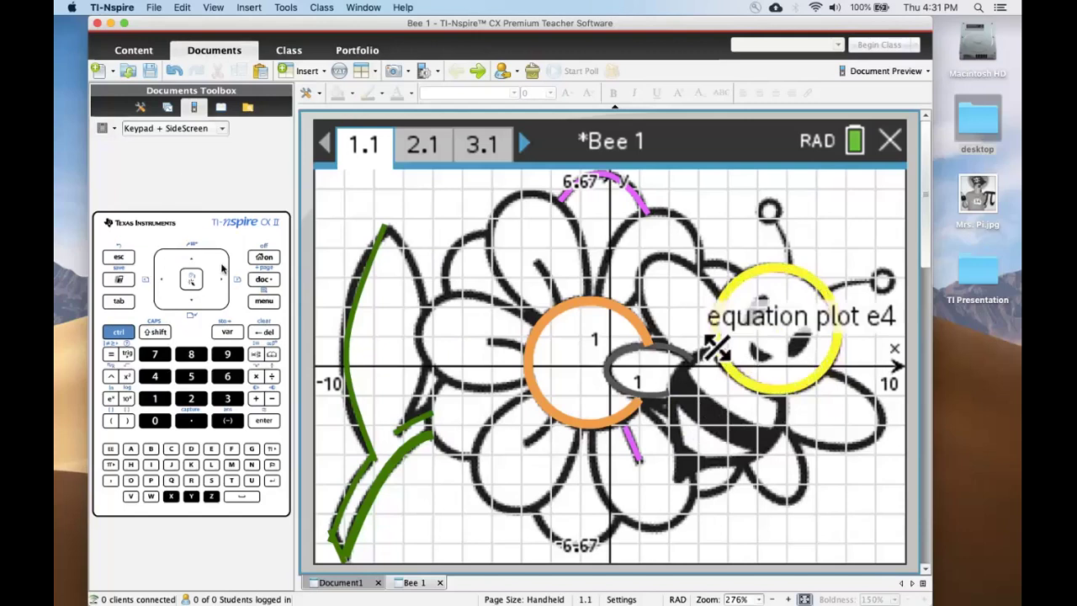
Check the equation of circle e4 around the bee's face, and close the entry line
left_click(116, 303)
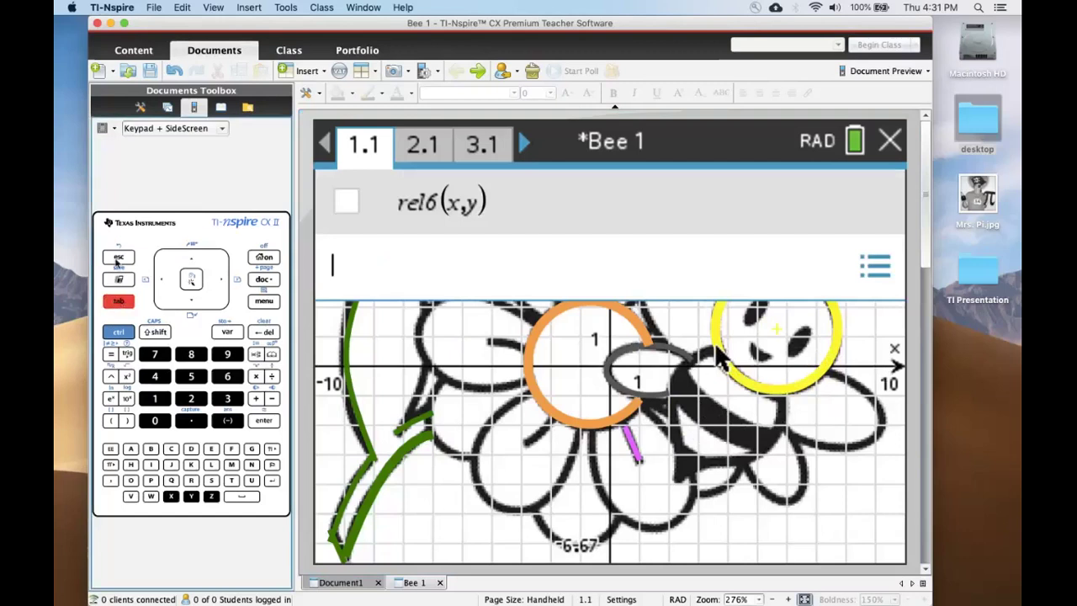
left_click(118, 259)
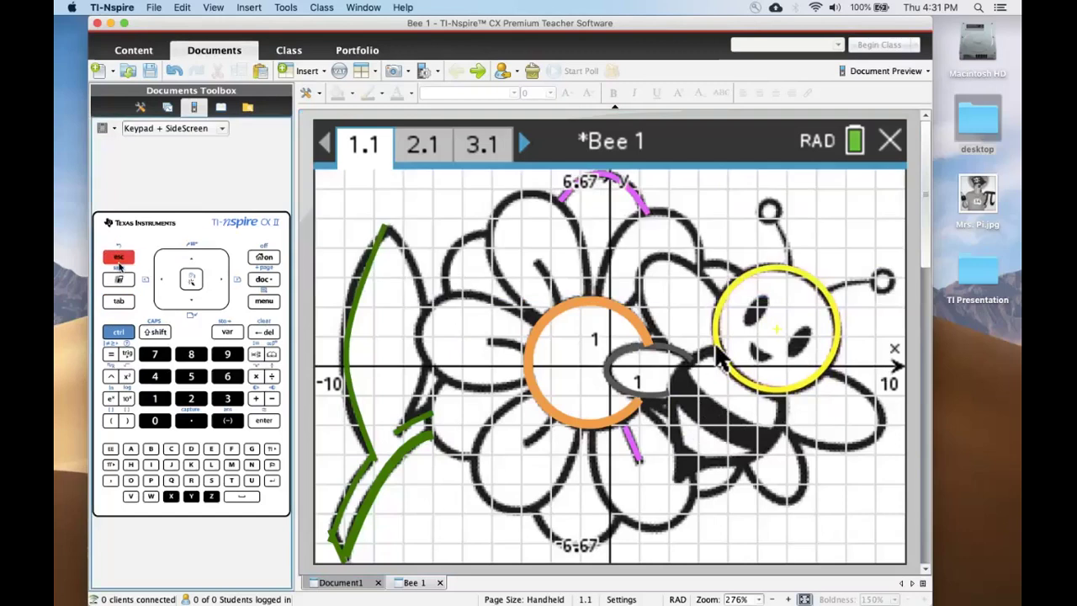
left_click(454, 227)
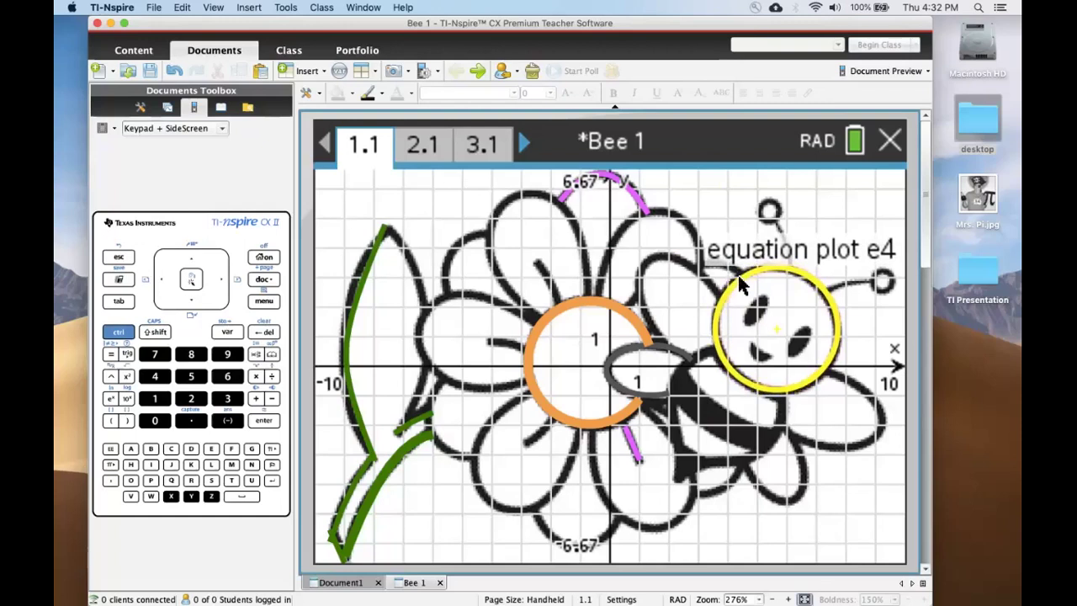
double_click(739, 277)
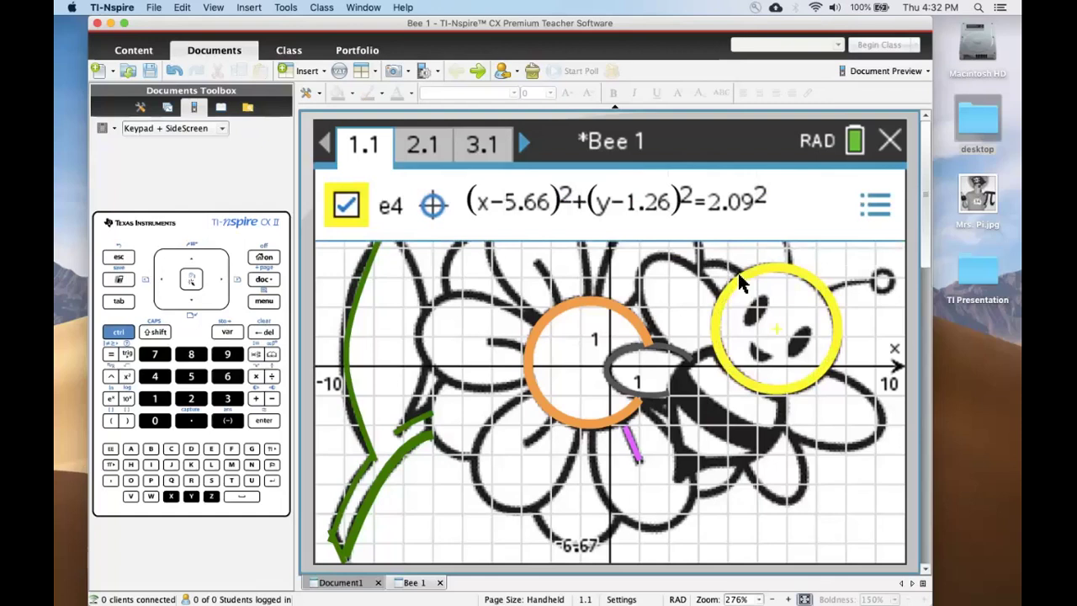
left_click(473, 316)
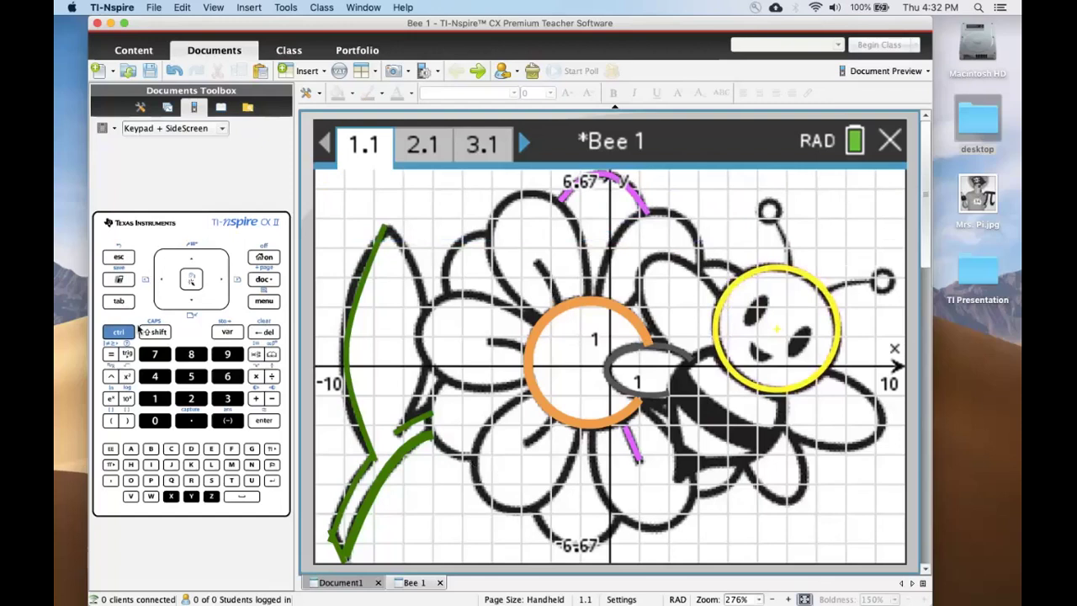
Graph the inequality y<sin(x) over the bee-and-flower image by changing a new function entry into a relation
left_click(261, 302)
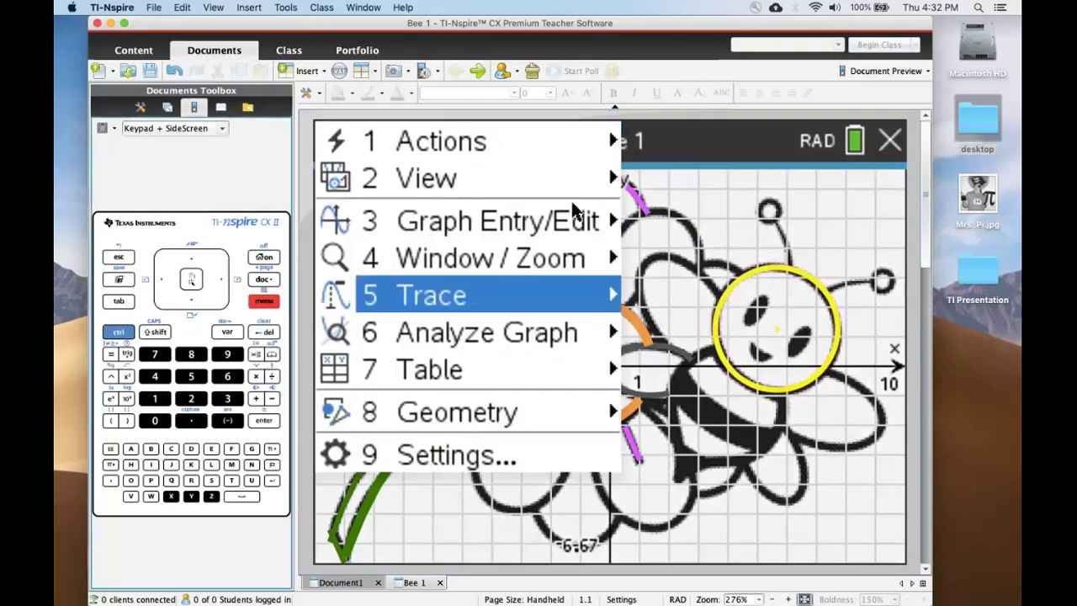
left_click(471, 293)
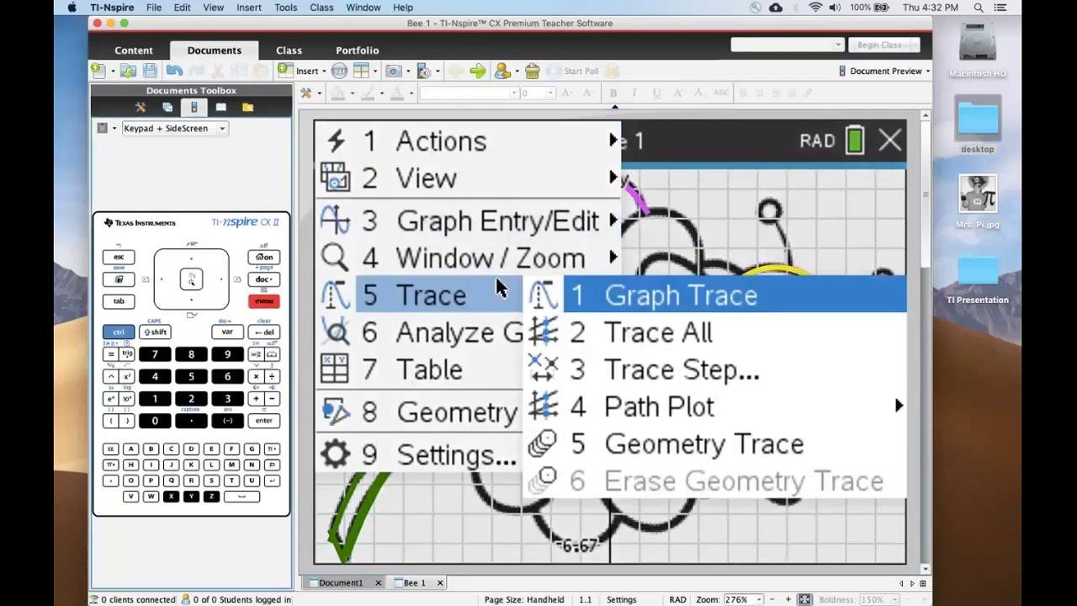
mouse_move(493, 275)
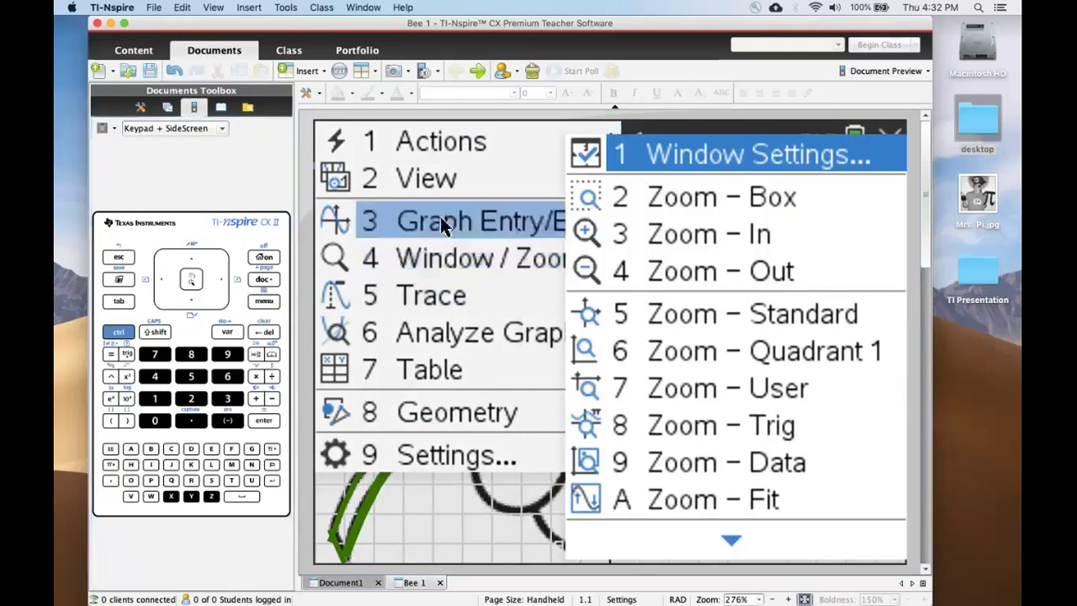
mouse_move(442, 220)
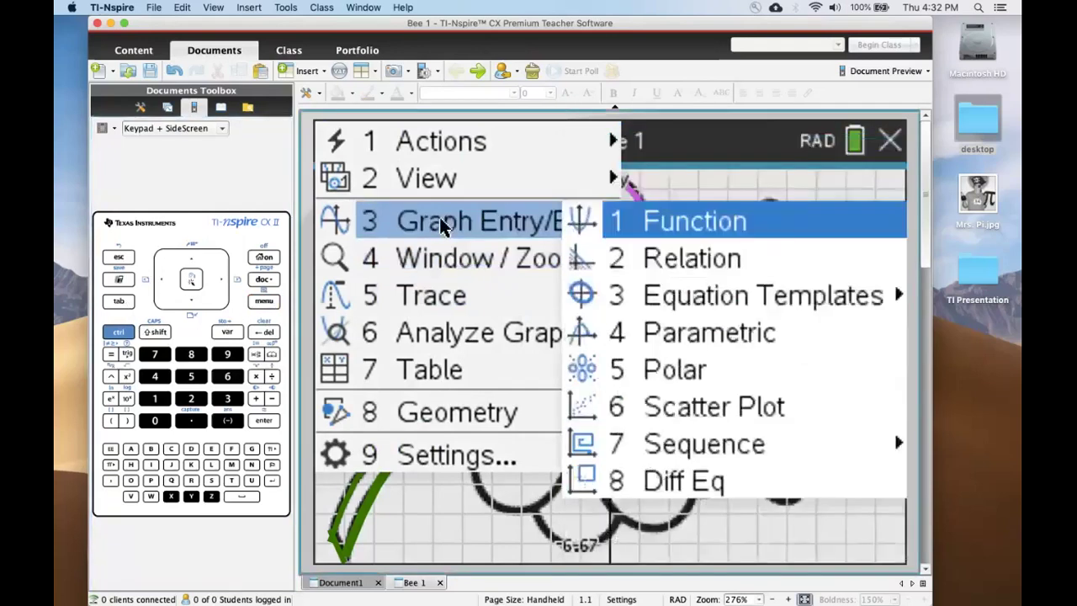
left_click(663, 225)
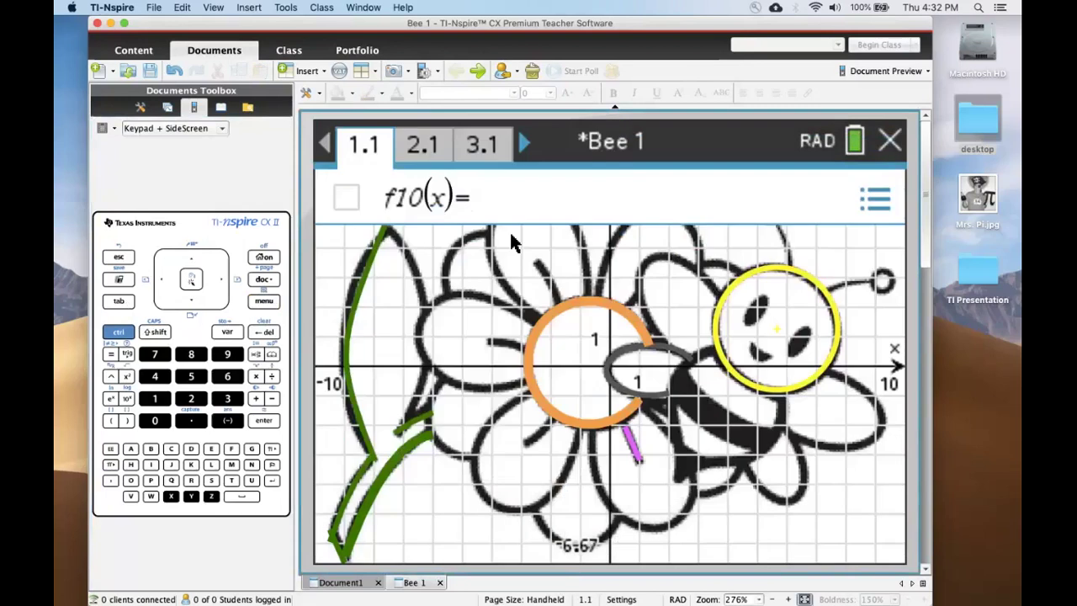
key("BackSpace")
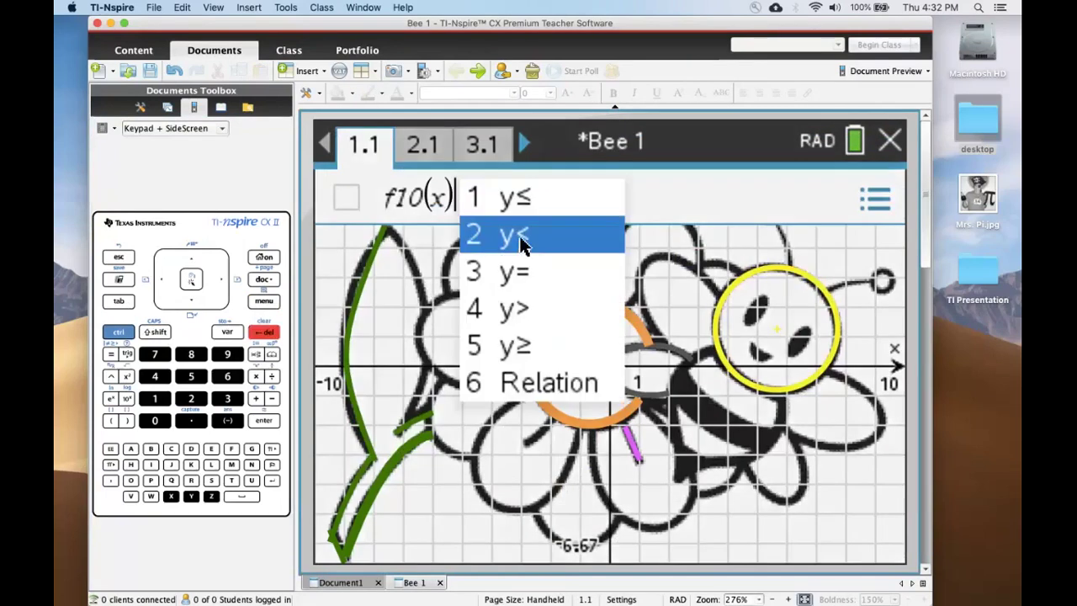
left_click(522, 239)
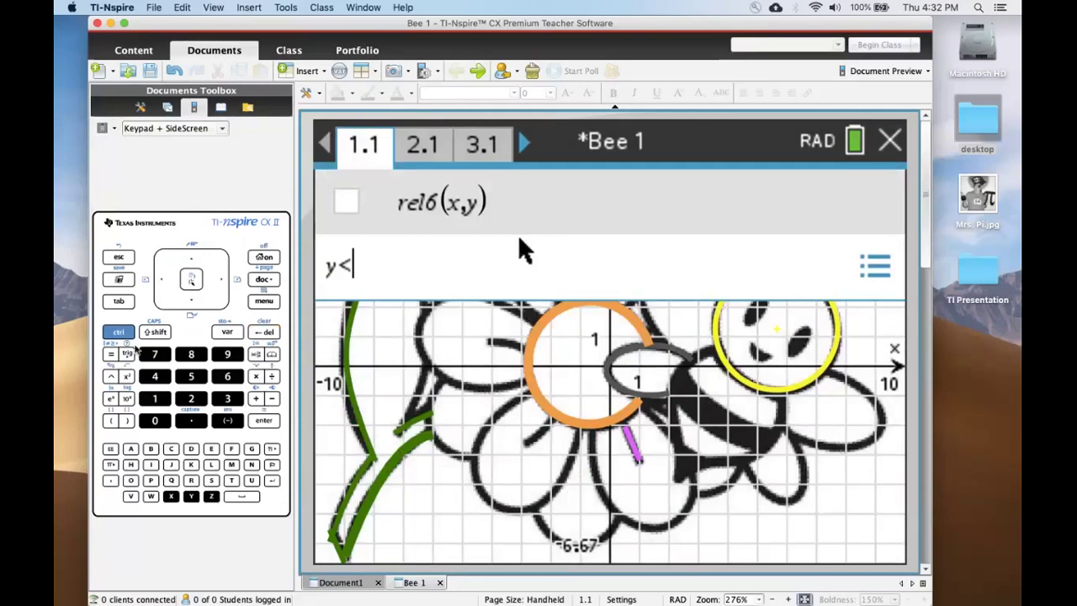
key("ctrl+t")
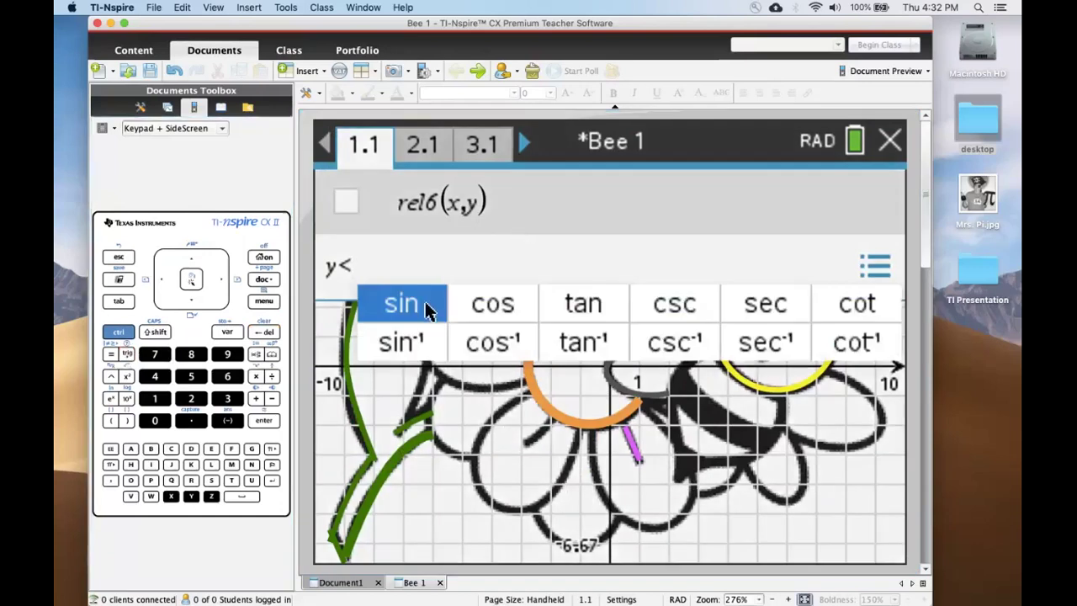
left_click(426, 311)
type("x")
key("Return")
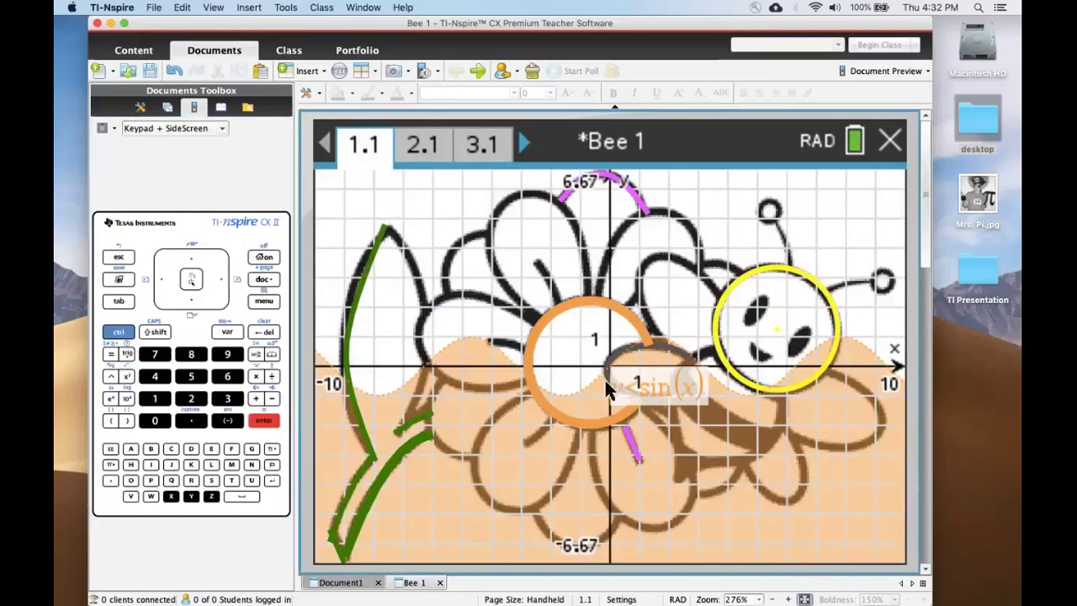
Move the y<sin(x) label to the area above the bee's head, and hide the shaded inequality rel6
left_click_drag(694, 396, 879, 465)
left_click_drag(680, 172, 759, 216)
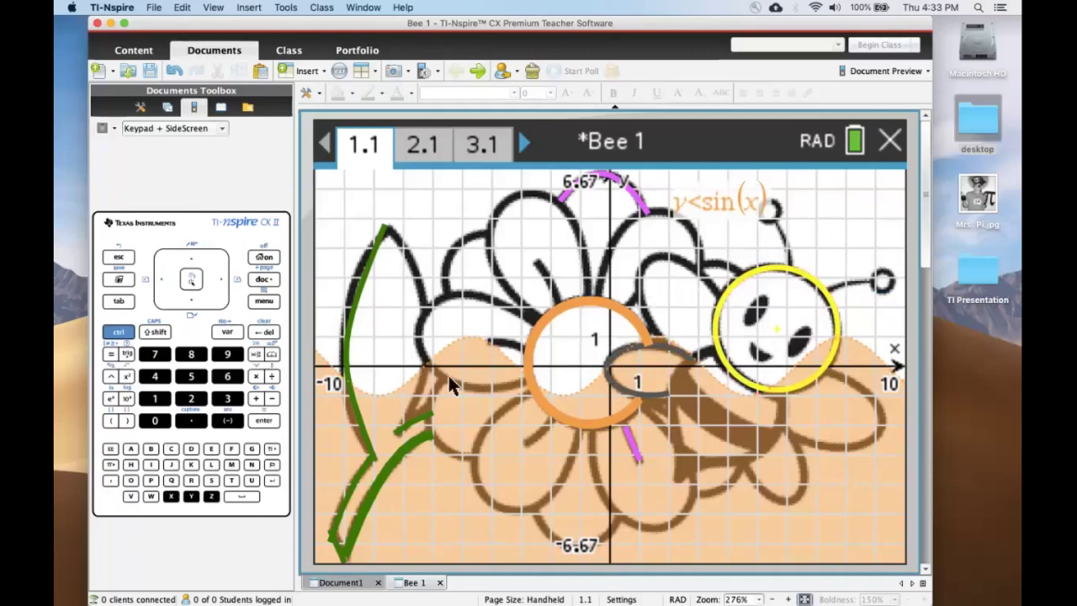
double_click(452, 349)
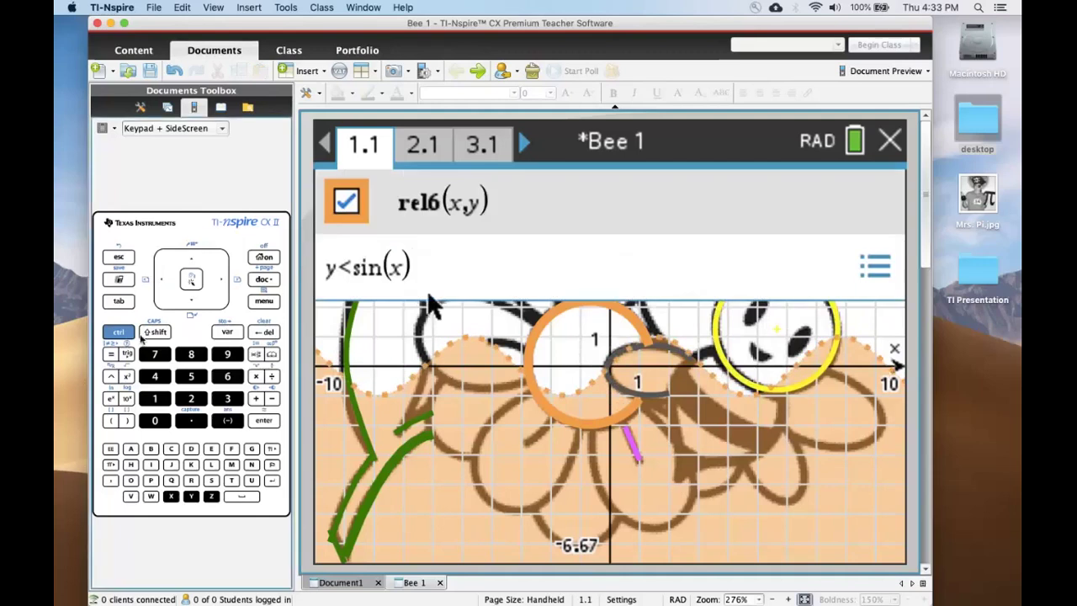
left_click(343, 202)
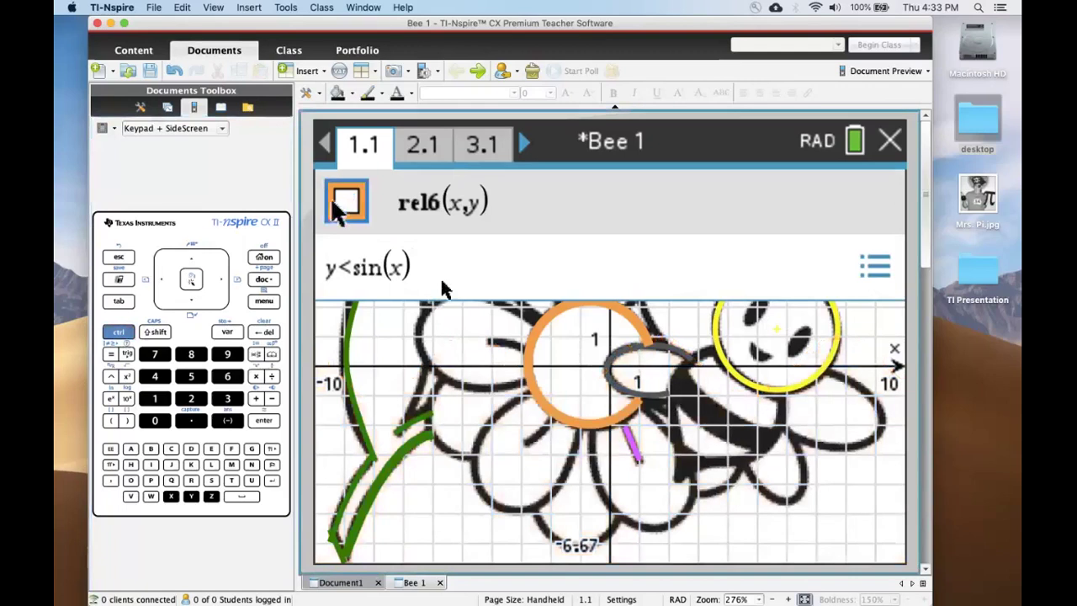
left_click(333, 354)
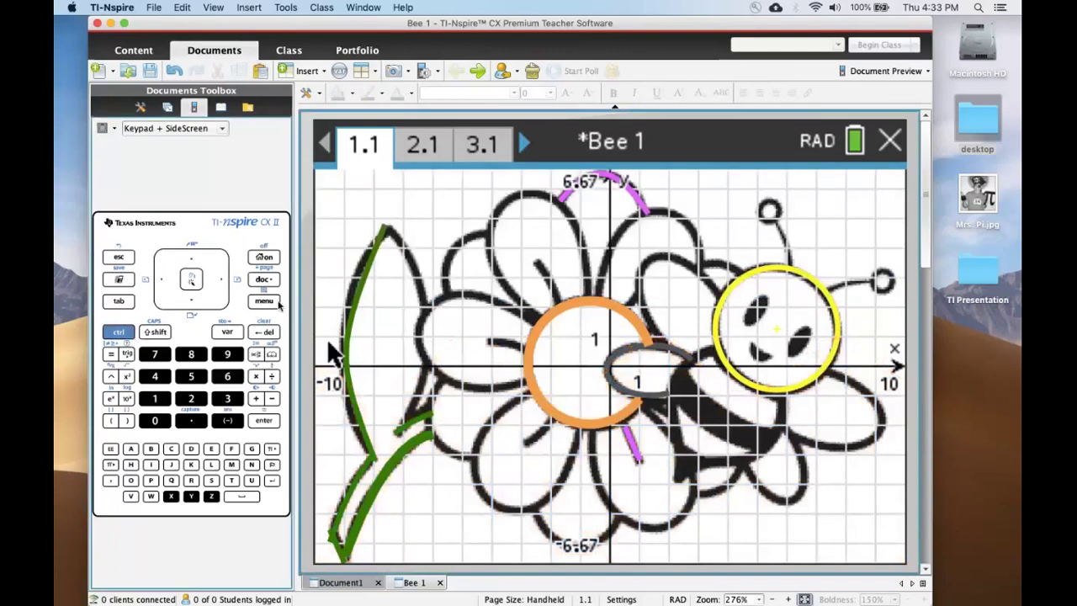
Graph the function f10(x)=sin(x) over the image
key("super+m")
mouse_move(445, 222)
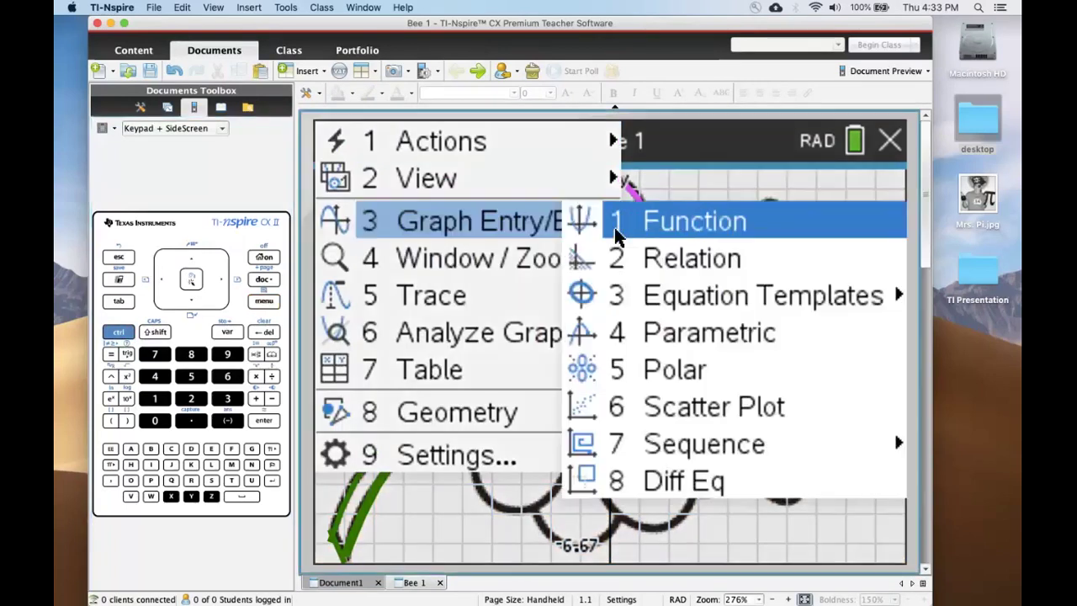
left_click(614, 227)
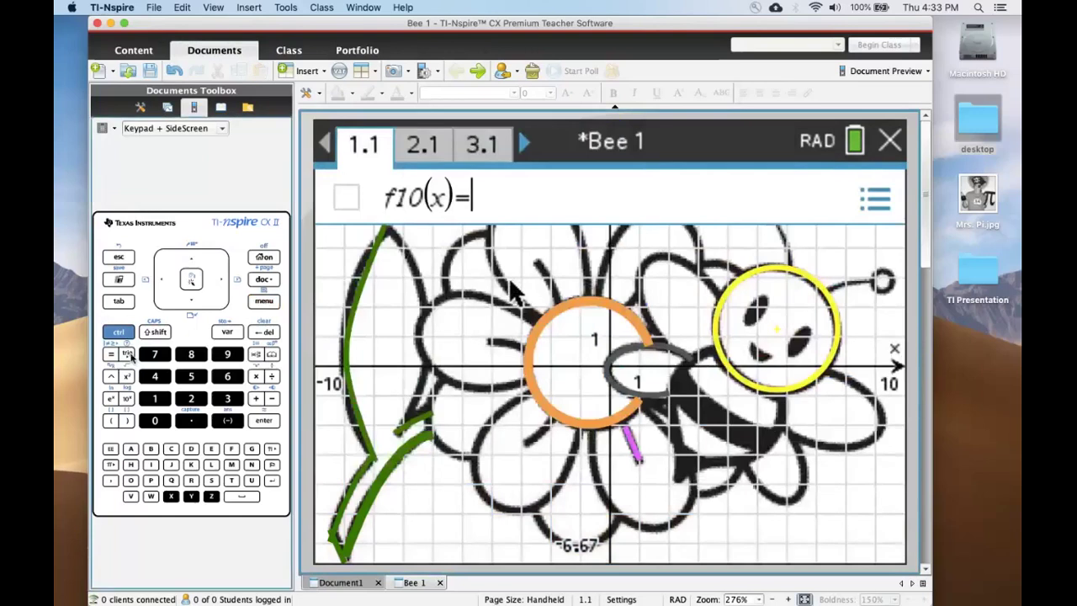
key("super+t")
left_click(392, 232)
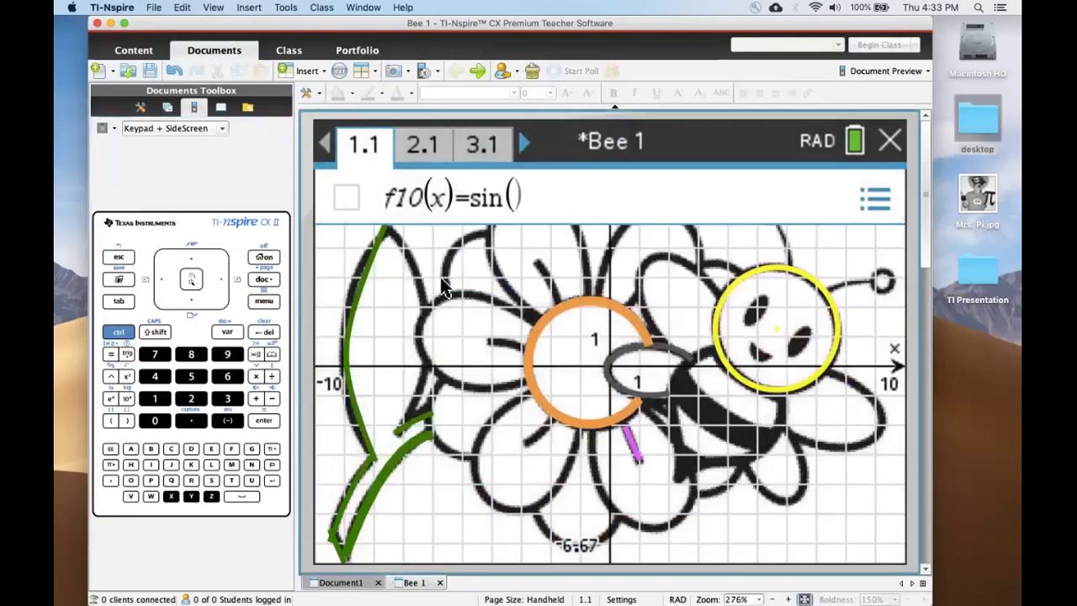
type("x")
key("Return")
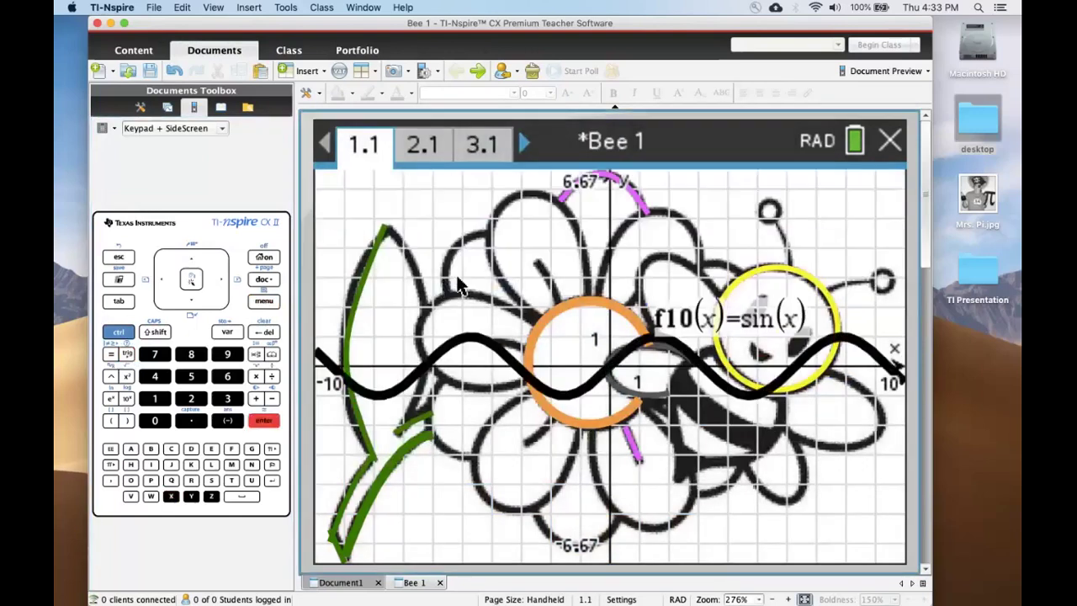
Shift and stretch the f10 curve to about 1.4·sin(0.93·x−2.17)+4.55 so a crest follows the upper-left petal's tip
left_click_drag(472, 338, 581, 227)
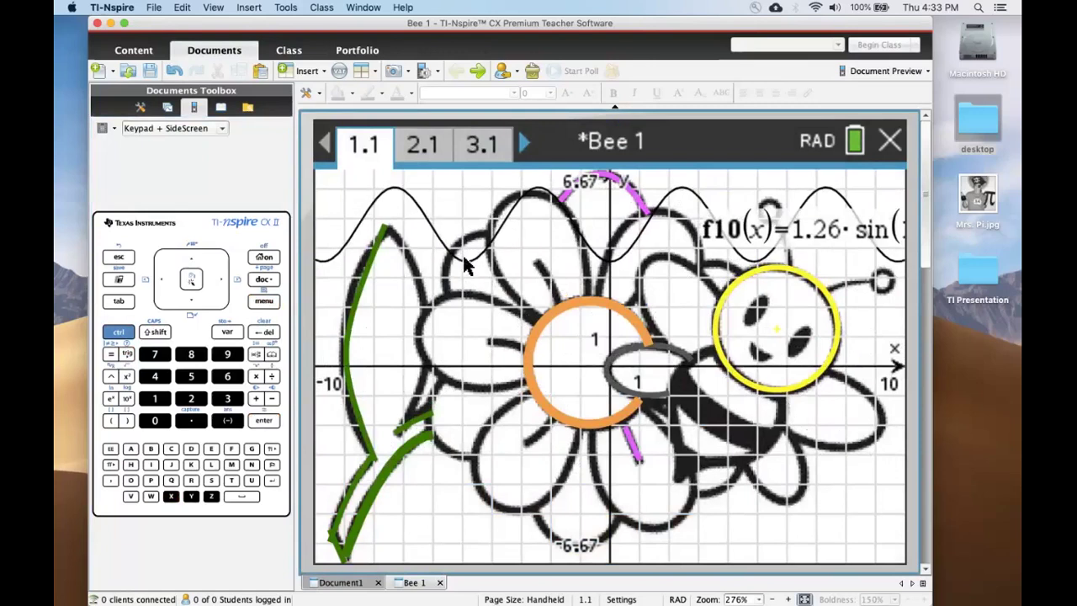
left_click_drag(473, 250, 500, 224)
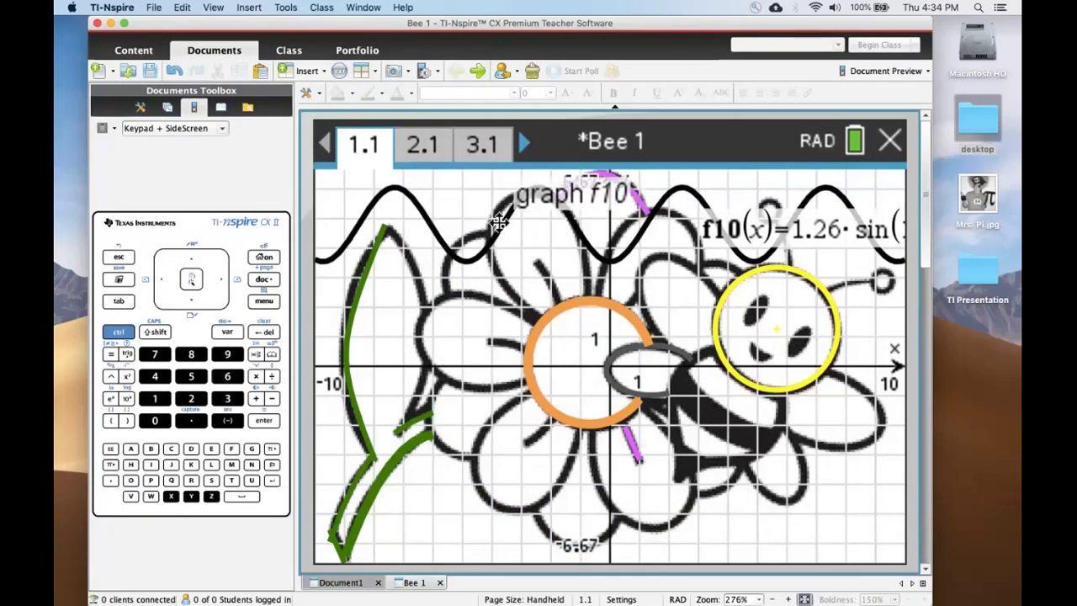
mouse_move(501, 220)
left_mouse_down()
mouse_move(503, 276)
mouse_move(476, 199)
mouse_move(446, 210)
mouse_move(511, 233)
mouse_move(507, 217)
mouse_move(492, 223)
mouse_move(460, 264)
mouse_move(452, 329)
mouse_move(441, 277)
mouse_move(428, 260)
mouse_move(411, 266)
mouse_move(459, 224)
mouse_move(482, 227)
left_mouse_up()
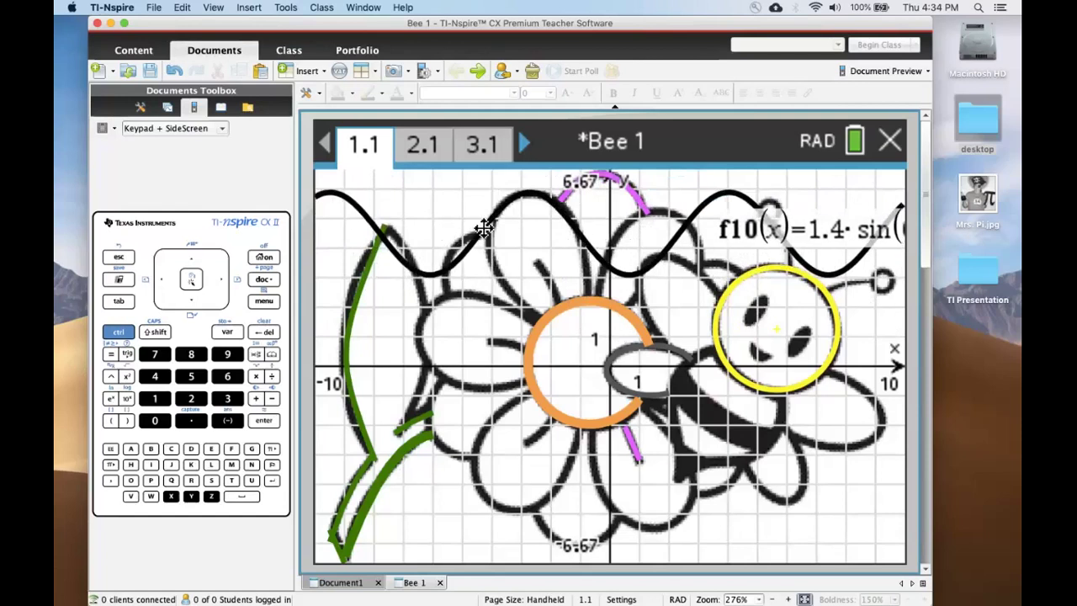
left_click_drag(474, 227, 476, 236)
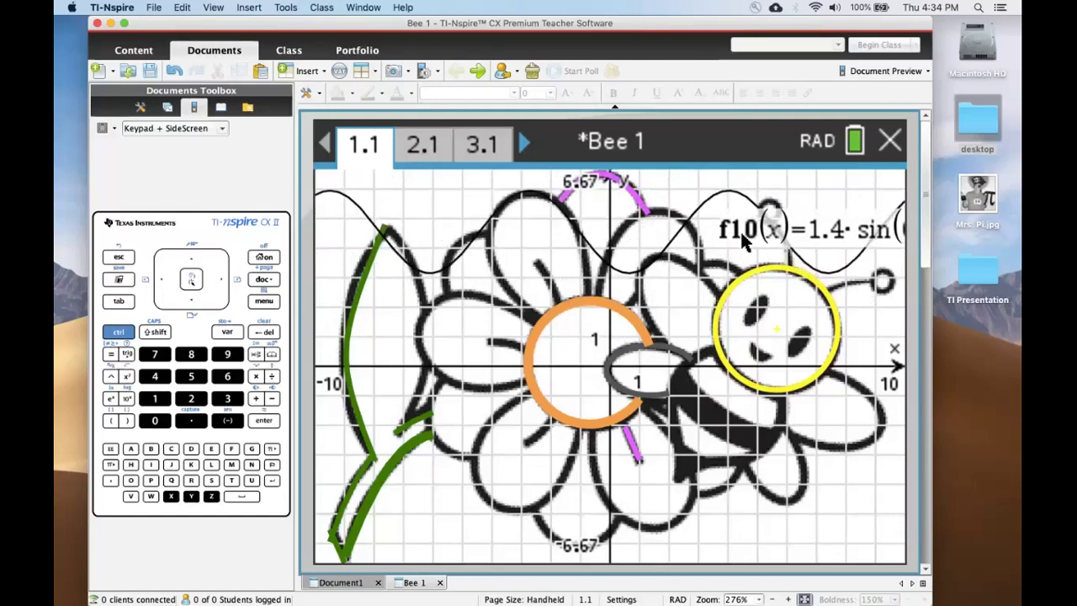
Review the full f10 equation through its label and function entry, and delete the label from the graph
left_click_drag(739, 230, 486, 497)
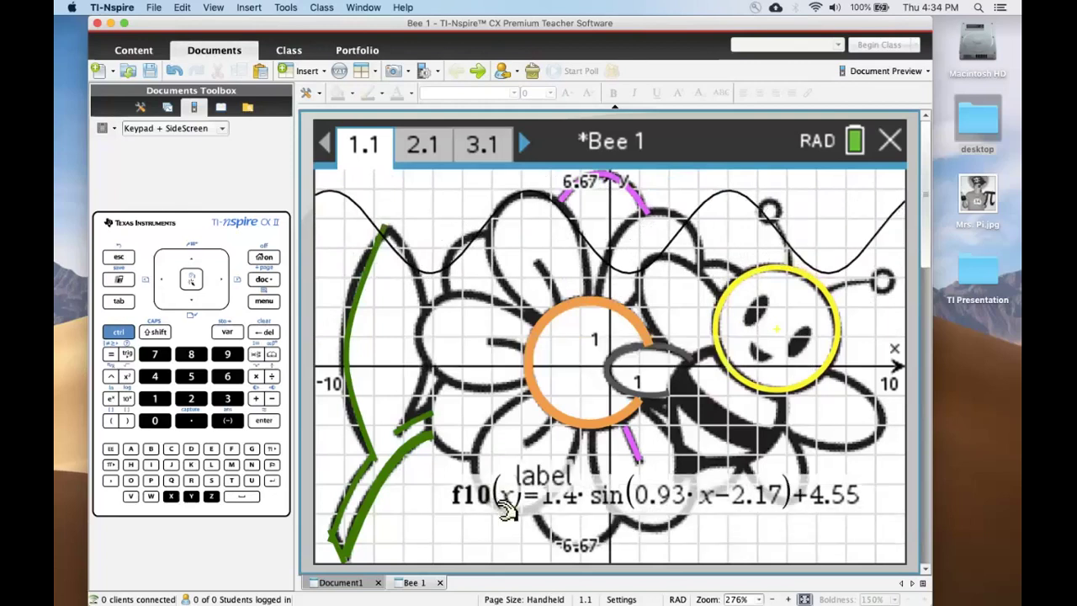
double_click(486, 503)
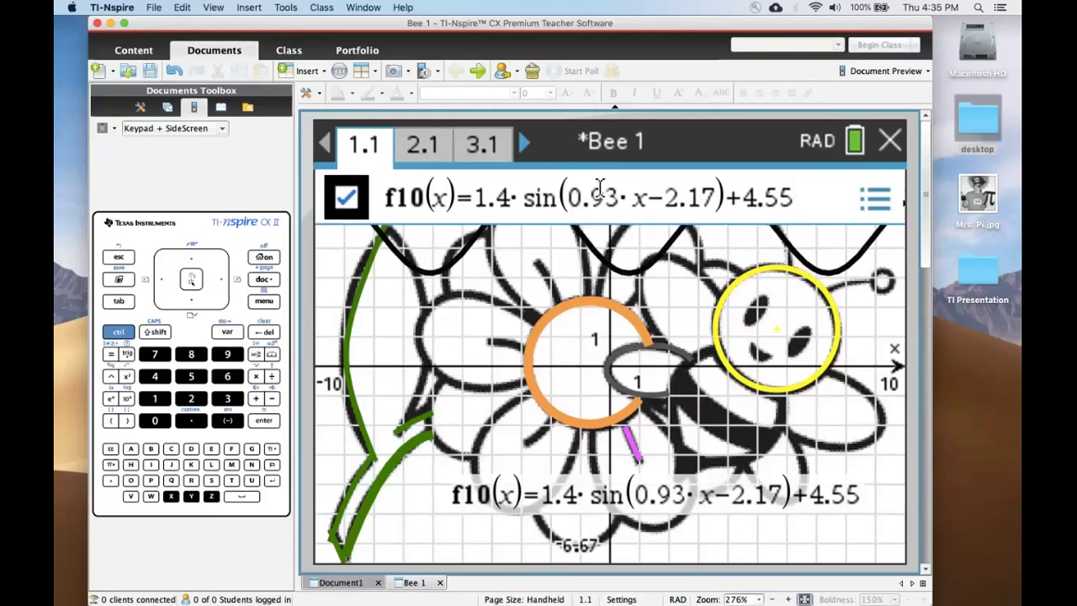
left_click(529, 242)
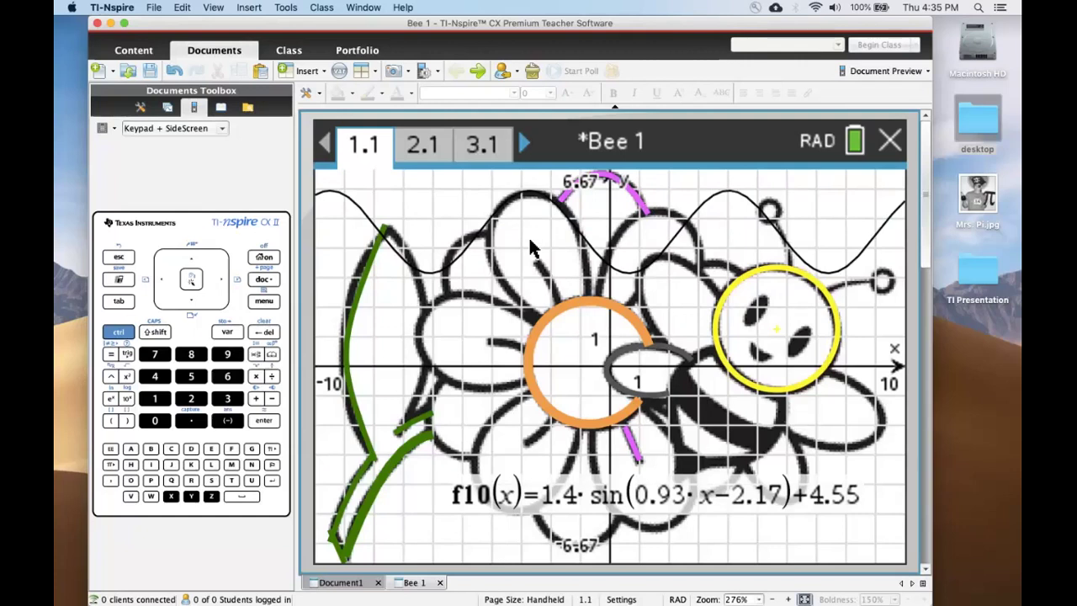
left_click(536, 494)
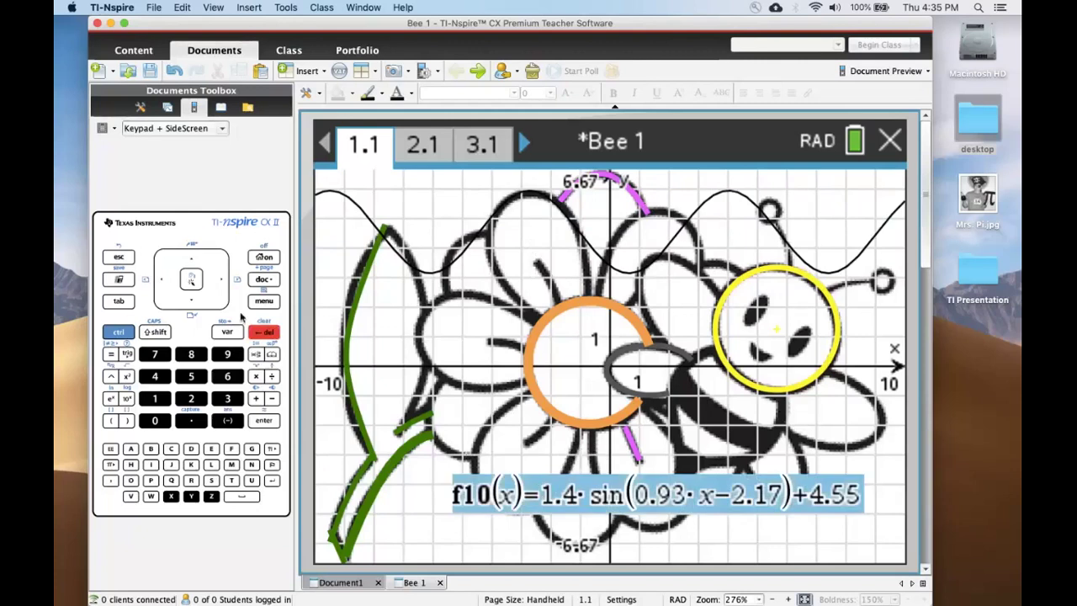
key("BackSpace")
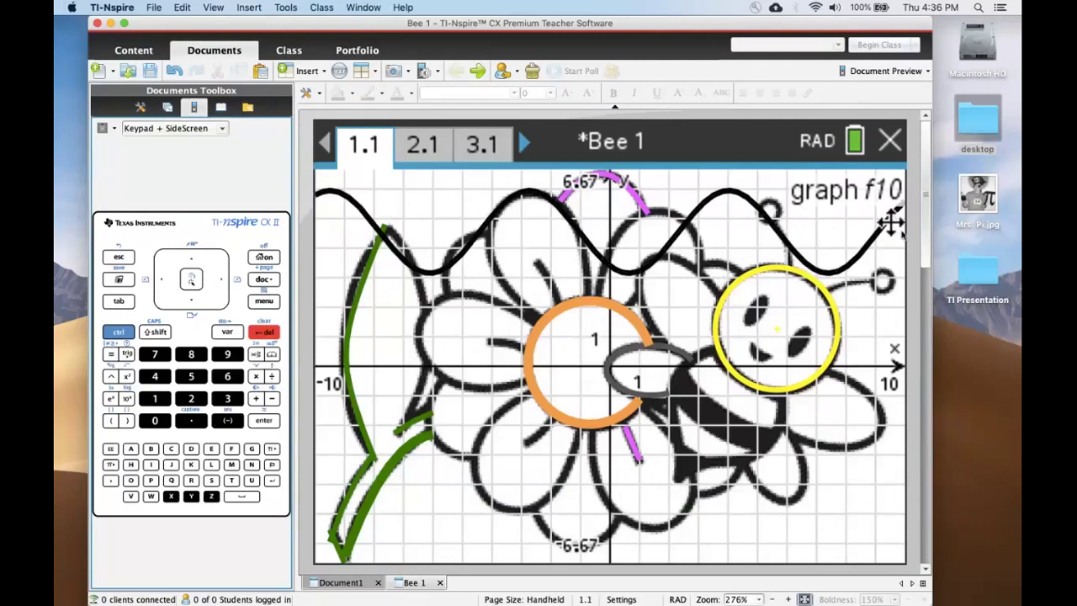
Switch to page 2.1 with the traced bee and flower, and remove the grid from its graph
left_click(427, 147)
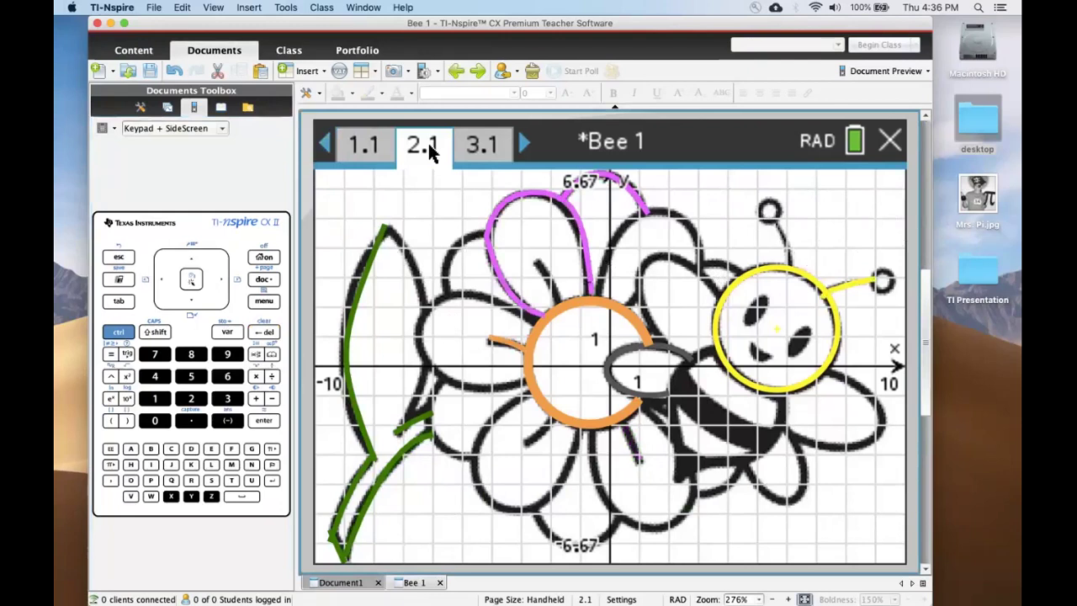
left_click(673, 356)
left_click(471, 148)
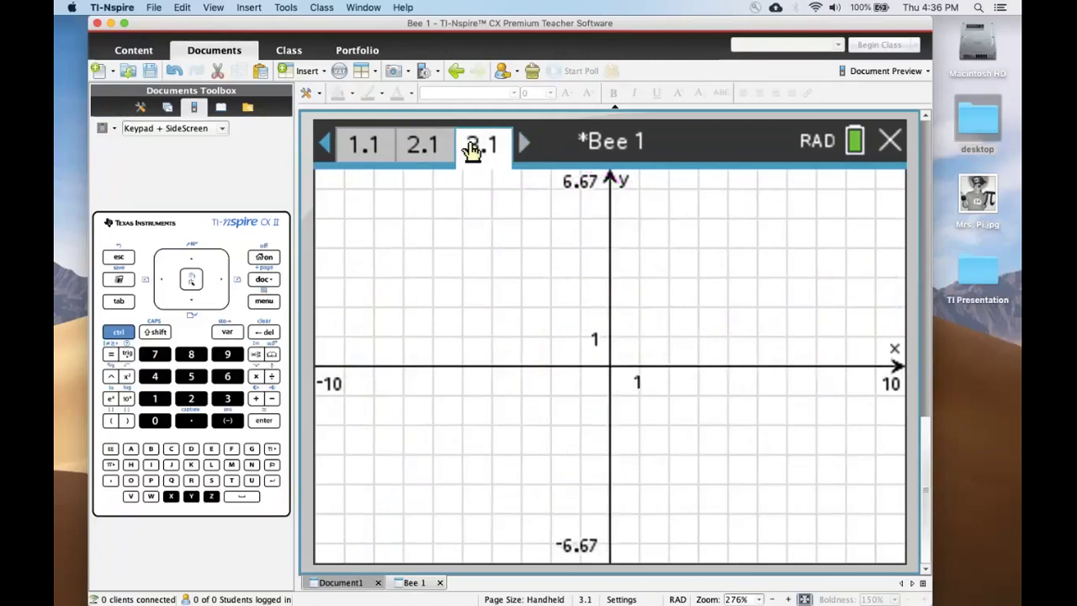
left_click(417, 148)
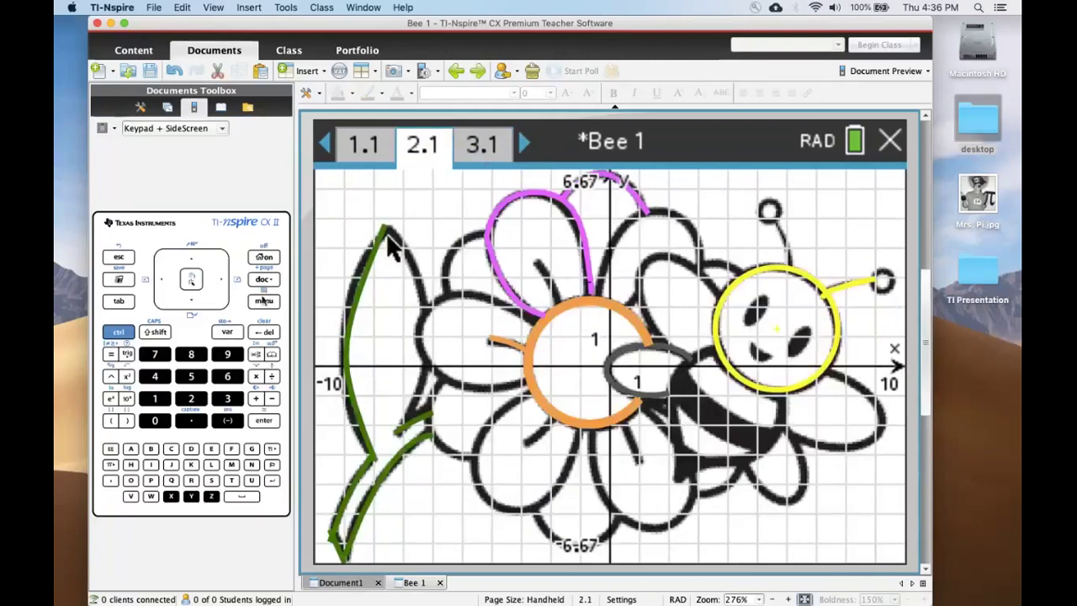
left_click(268, 302)
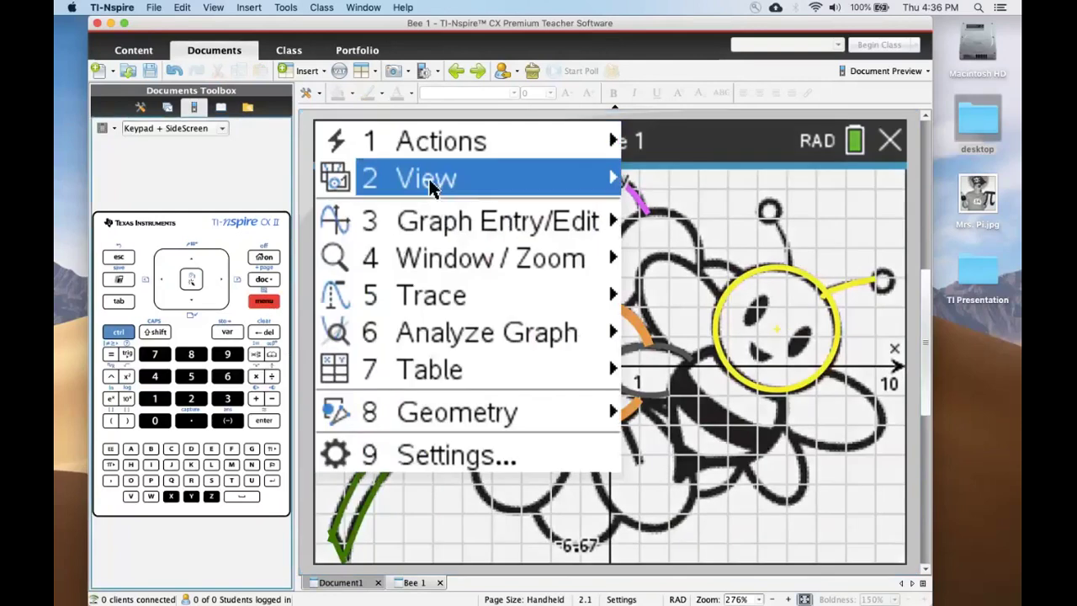
mouse_move(475, 179)
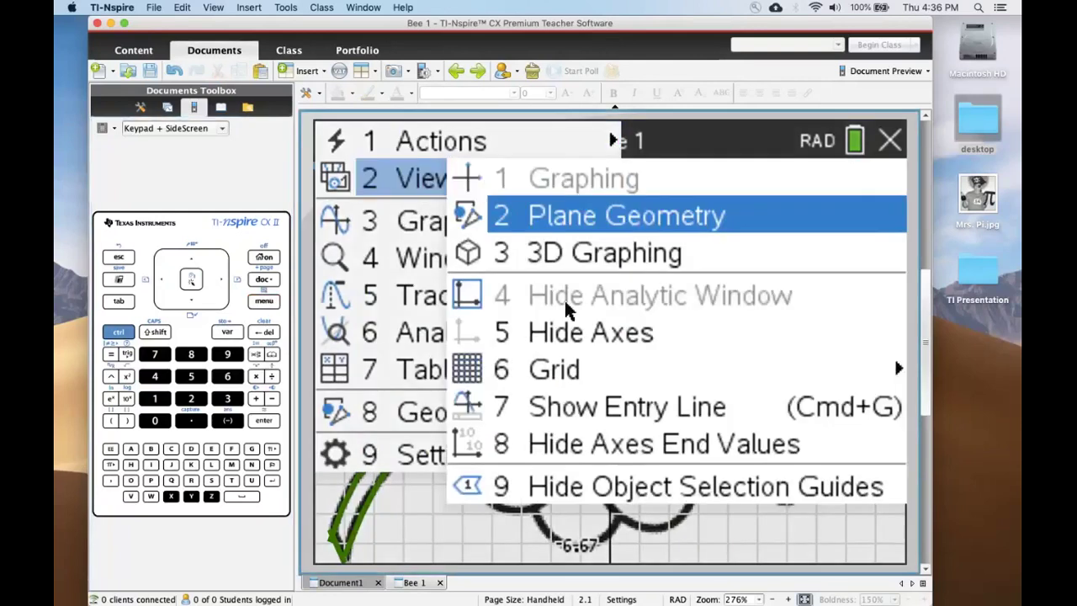
mouse_move(557, 368)
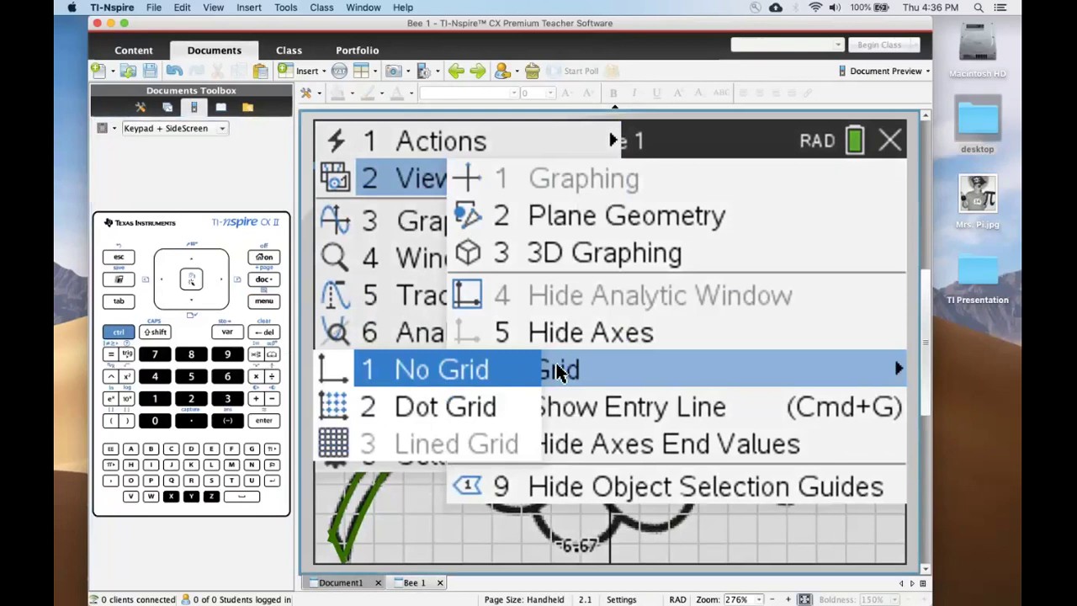
left_click(477, 379)
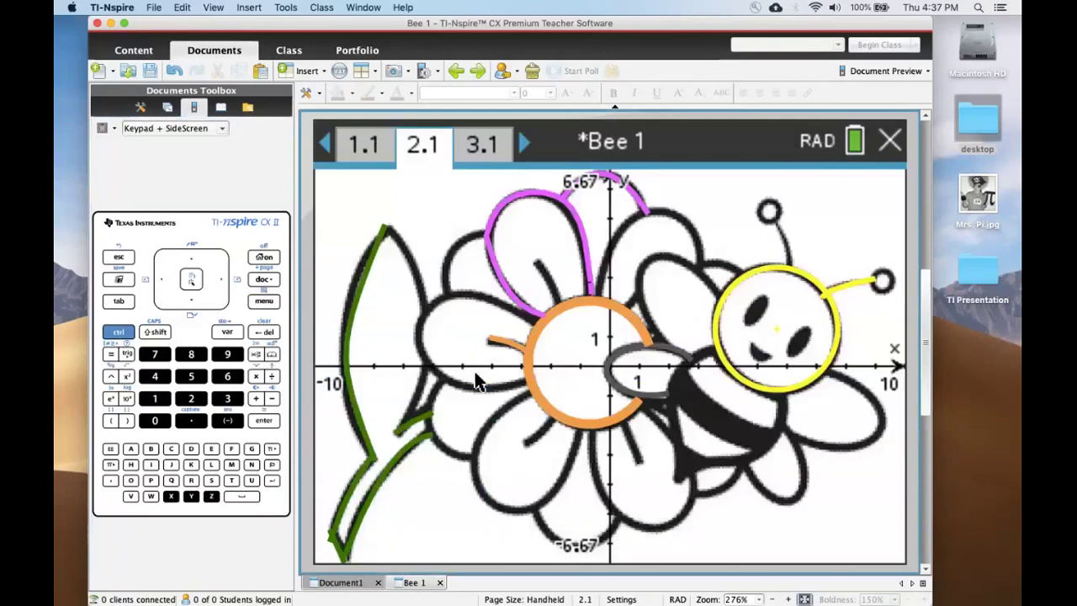
Hide the axes on page 2.1
left_click(268, 304)
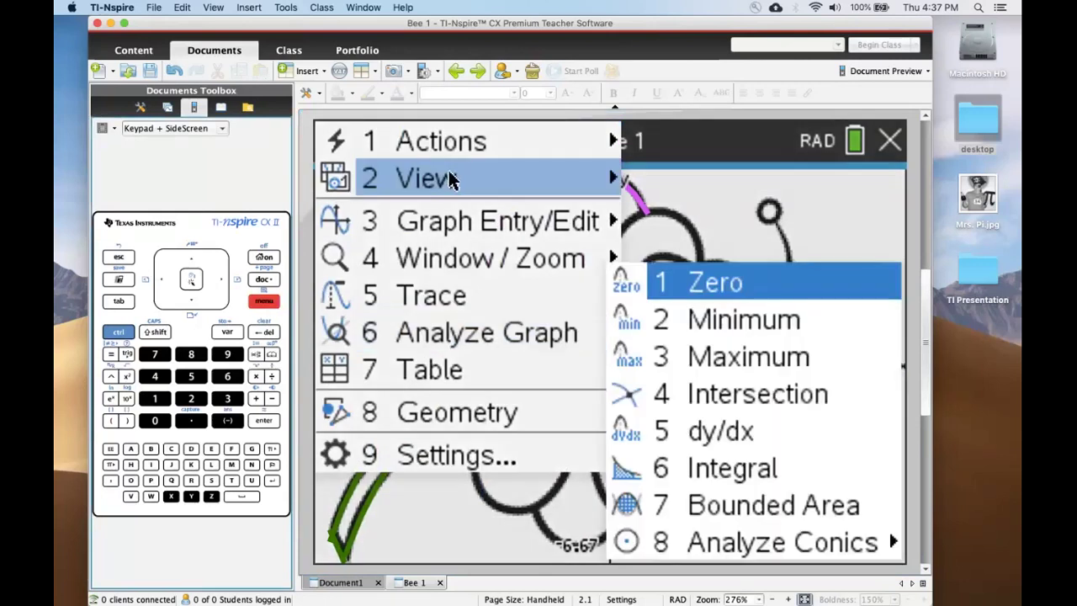
left_click(452, 179)
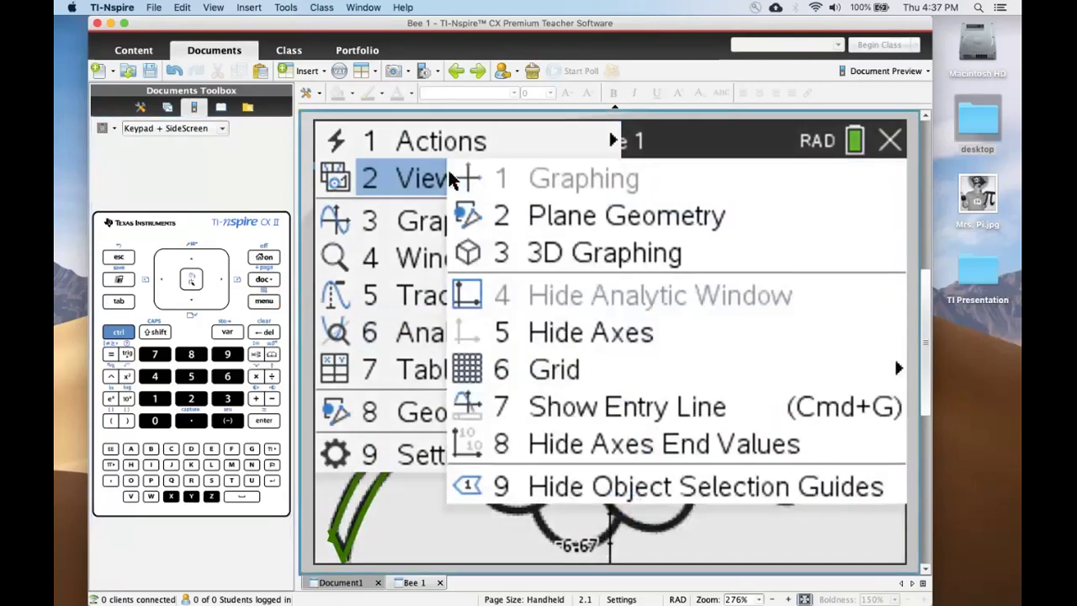
left_click(611, 335)
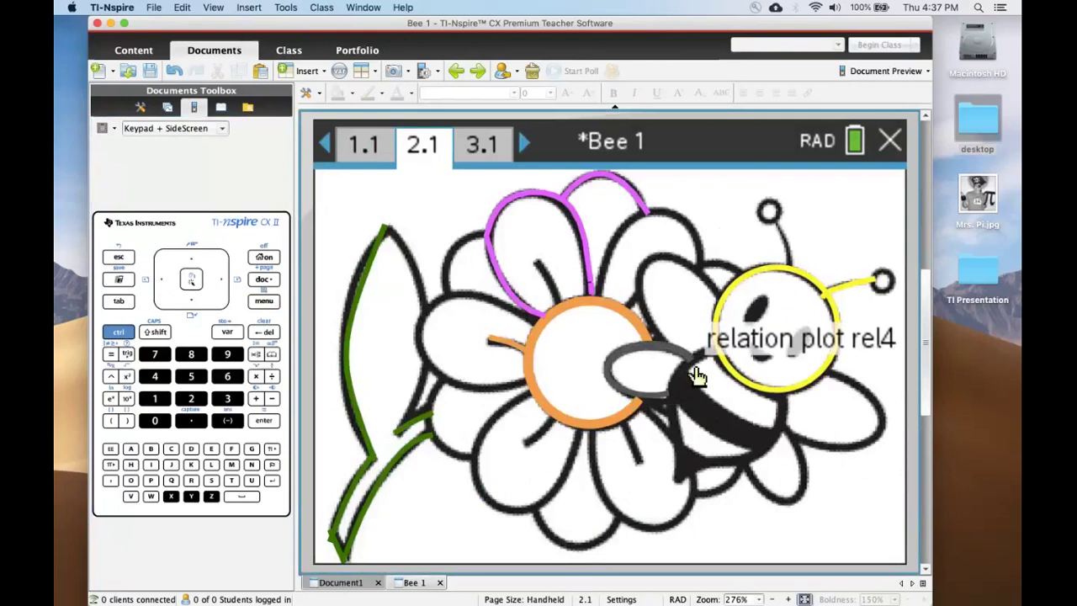
Delete the background bee image from page 2.1 and compare the remaining colored curves with page 1.1
right_click(459, 349)
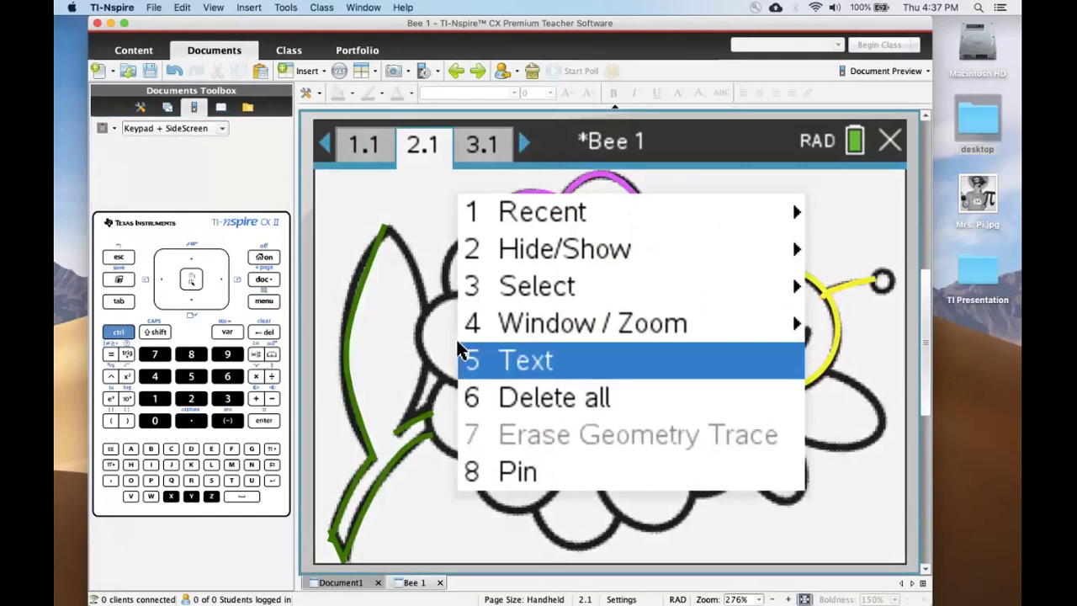
mouse_move(504, 290)
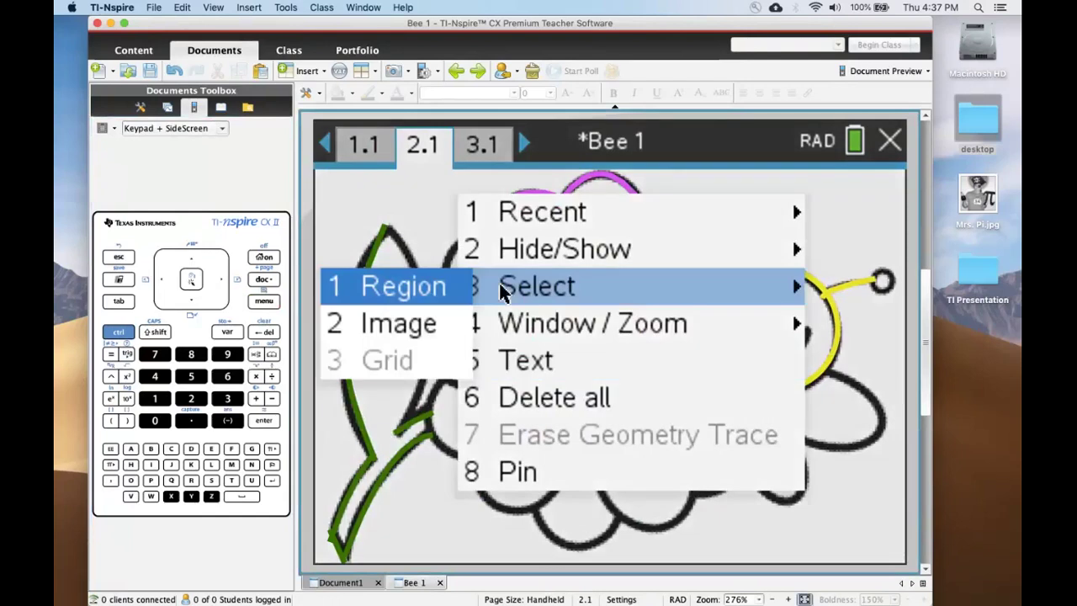
left_click(385, 328)
right_click(430, 315)
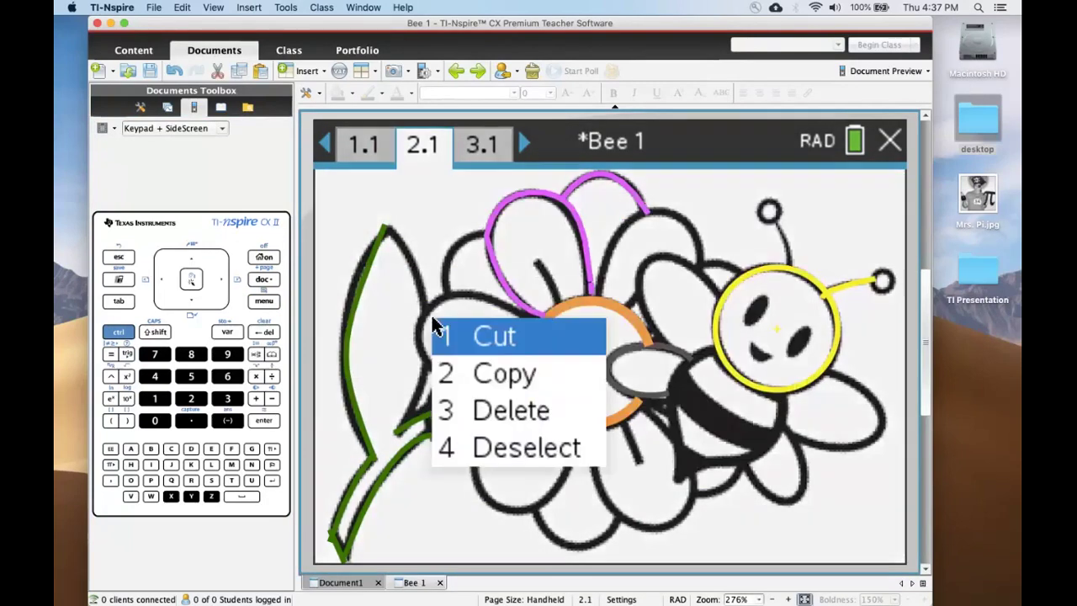
left_click(476, 409)
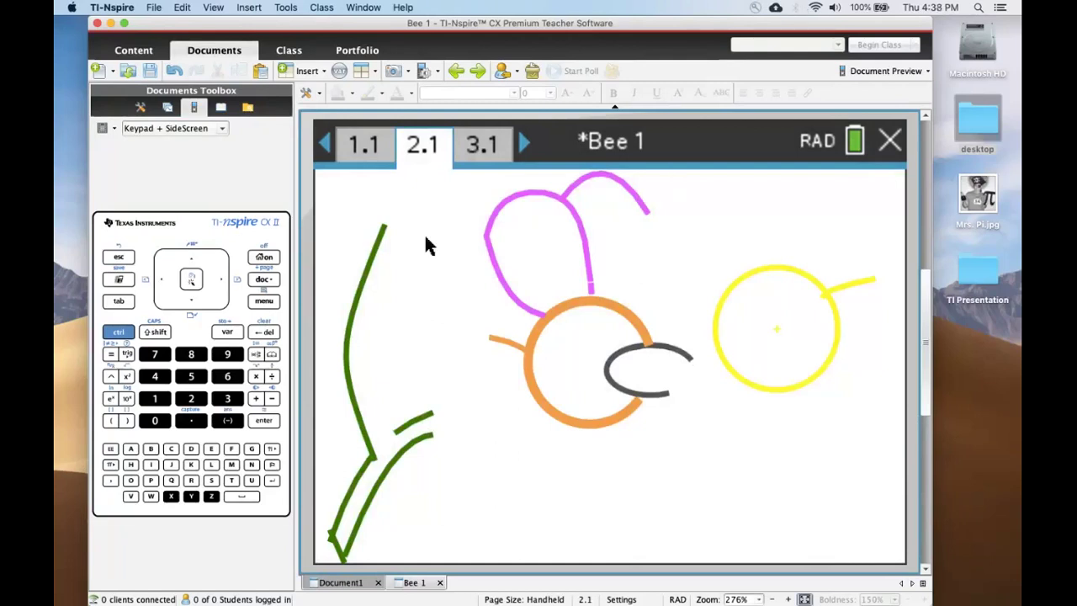
left_click(373, 150)
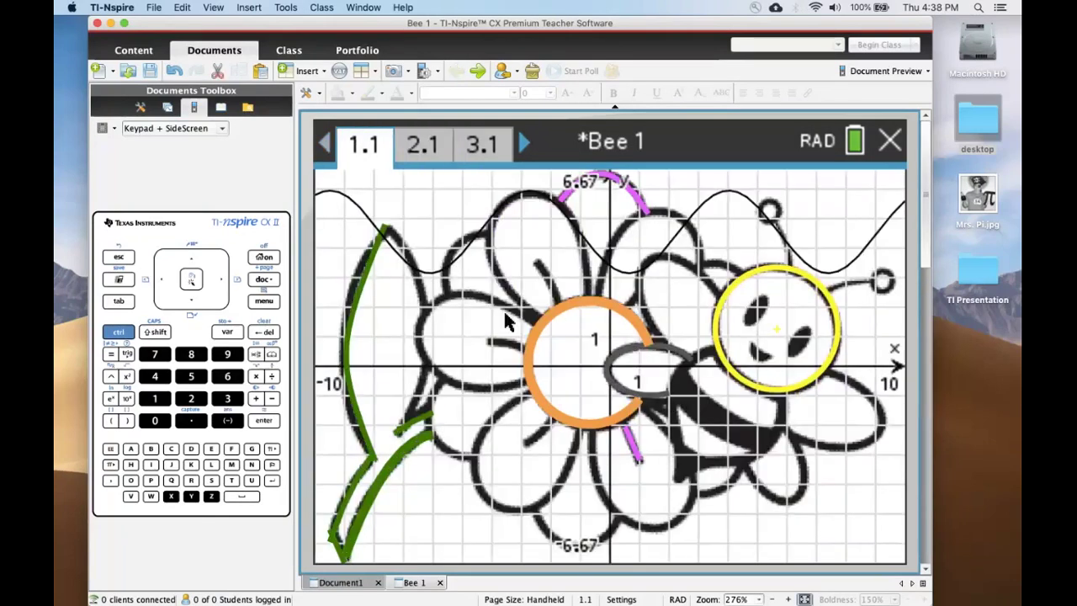
left_click(429, 145)
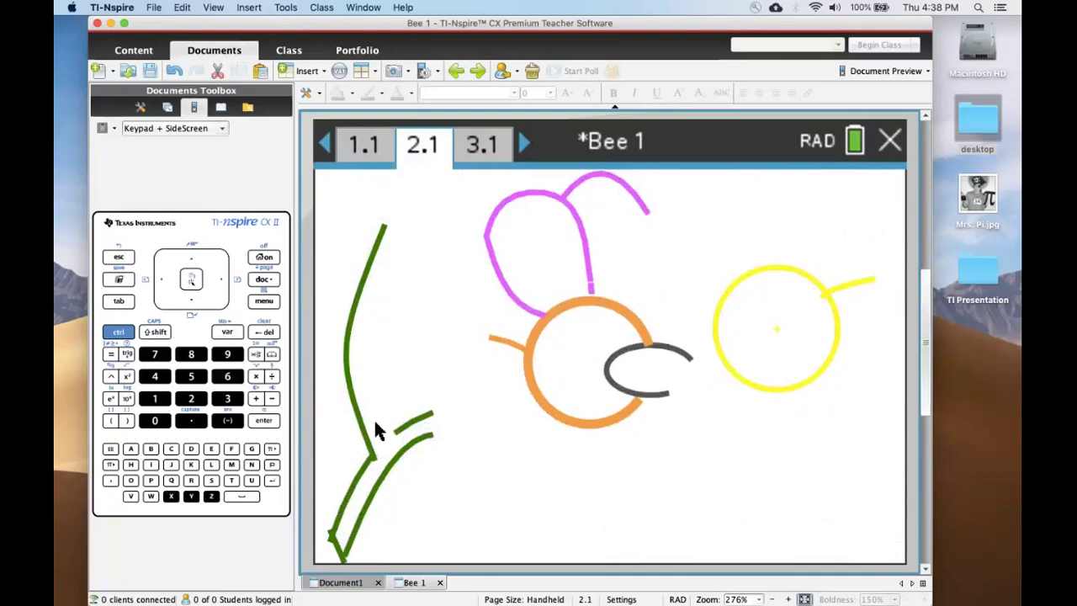
Insert the image Mrs. Pi.jpg from the Desktop as the background of the blank graph on page 3.1
left_click(482, 145)
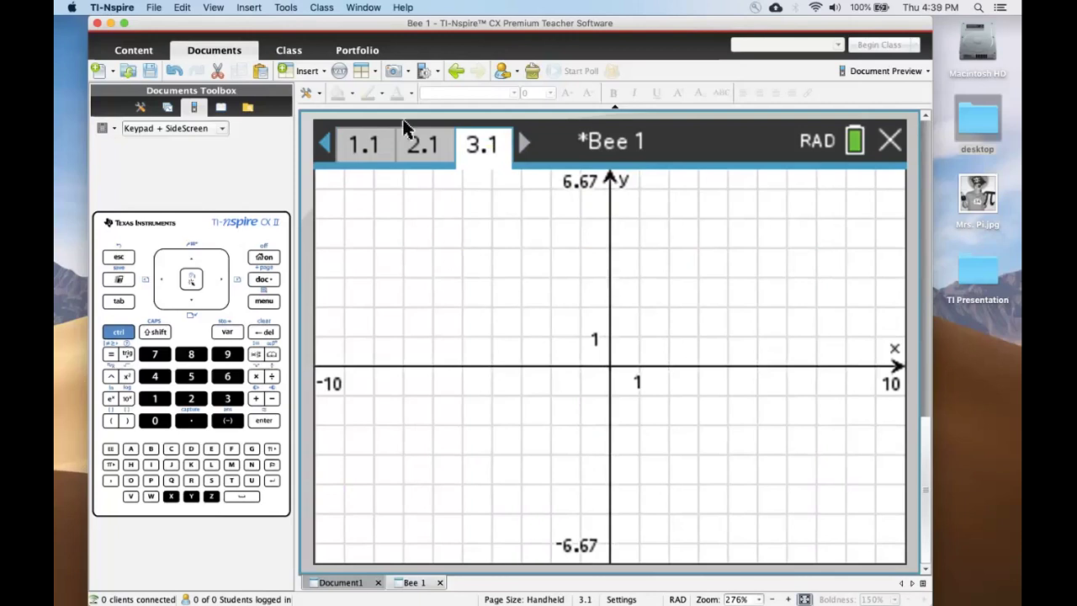
left_click(306, 71)
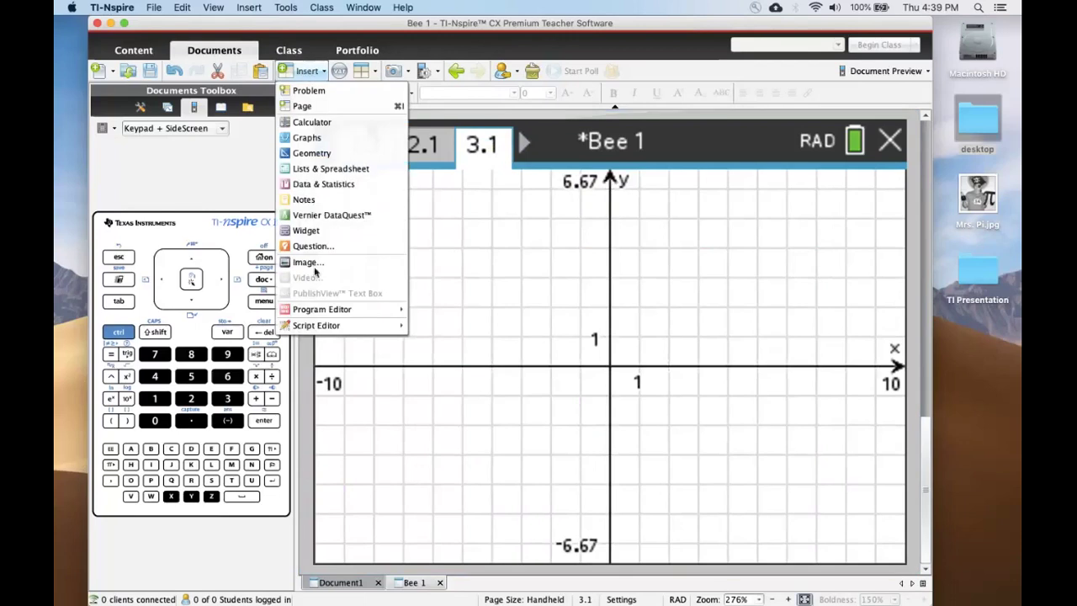
left_click(314, 267)
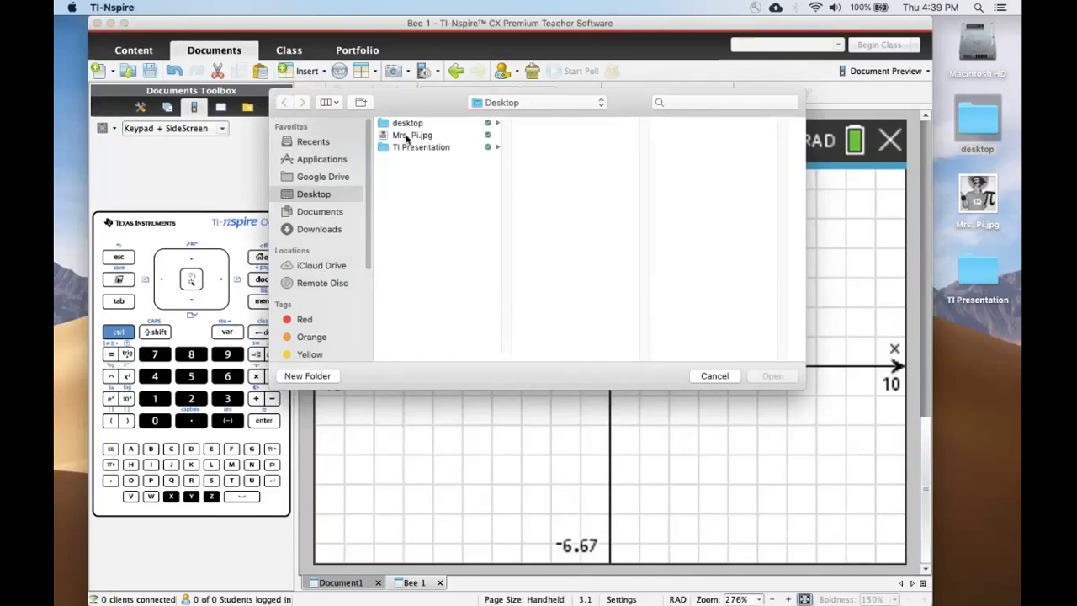
left_click(408, 137)
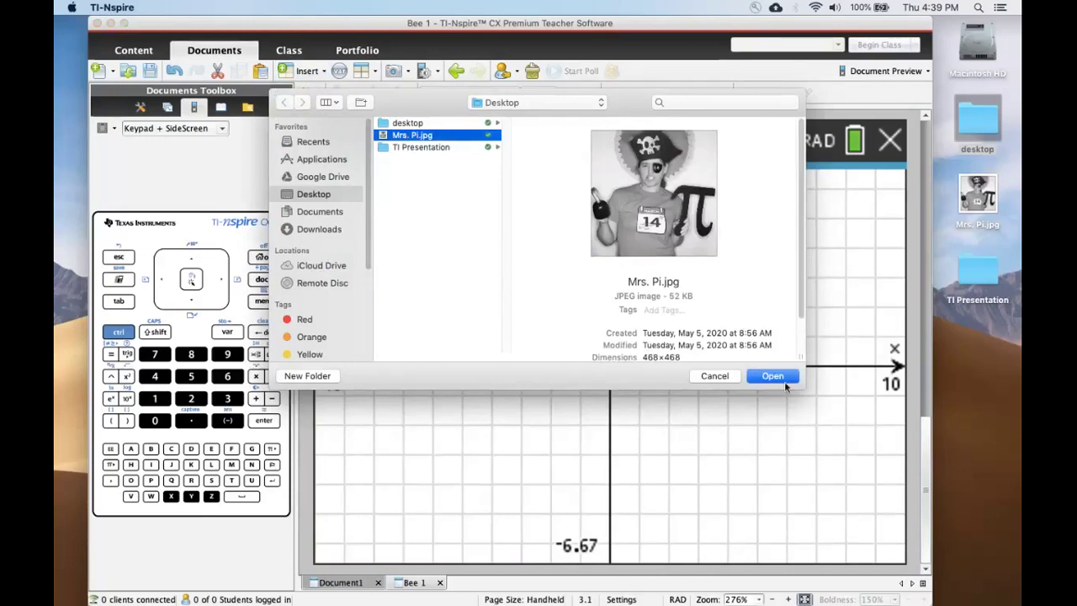
left_click(784, 383)
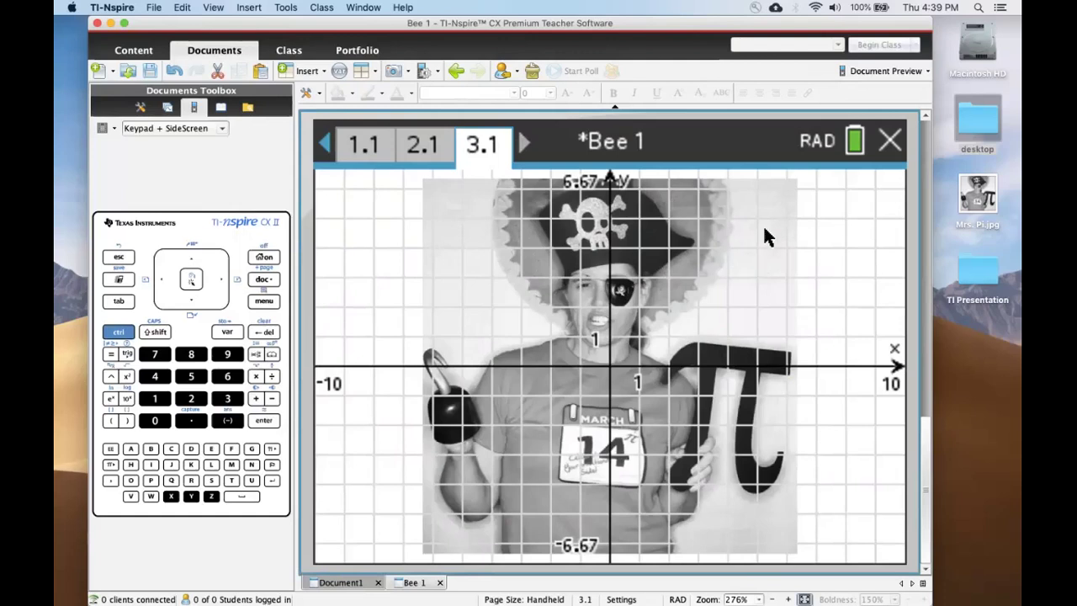
Select the background photo on page 3.1, shift it toward the lower-left of the graph and enlarge it by its upper-right corner
right_click(732, 268)
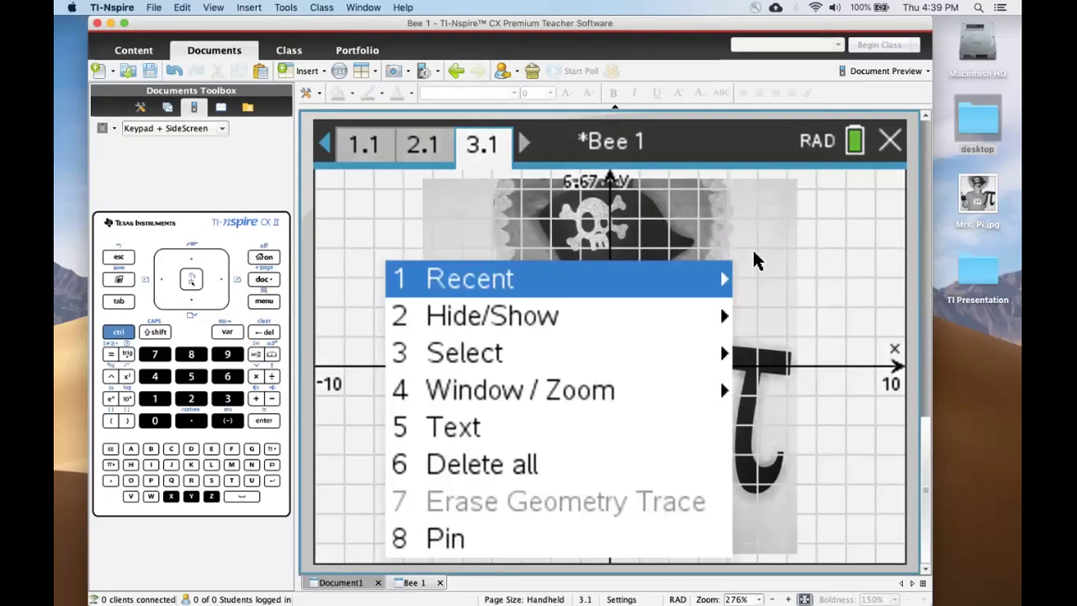
mouse_move(514, 360)
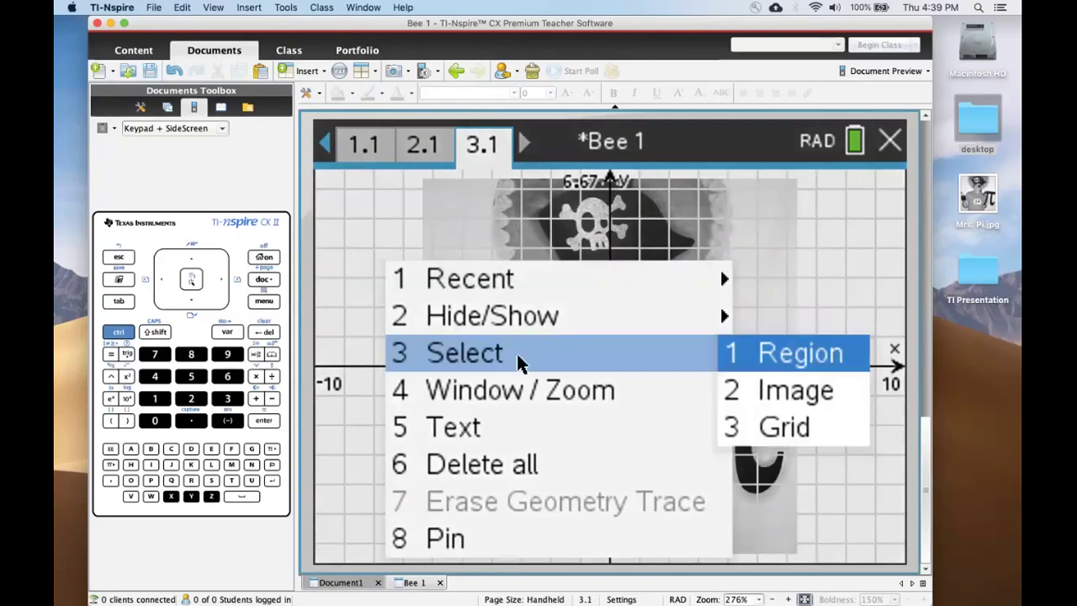
left_click(755, 389)
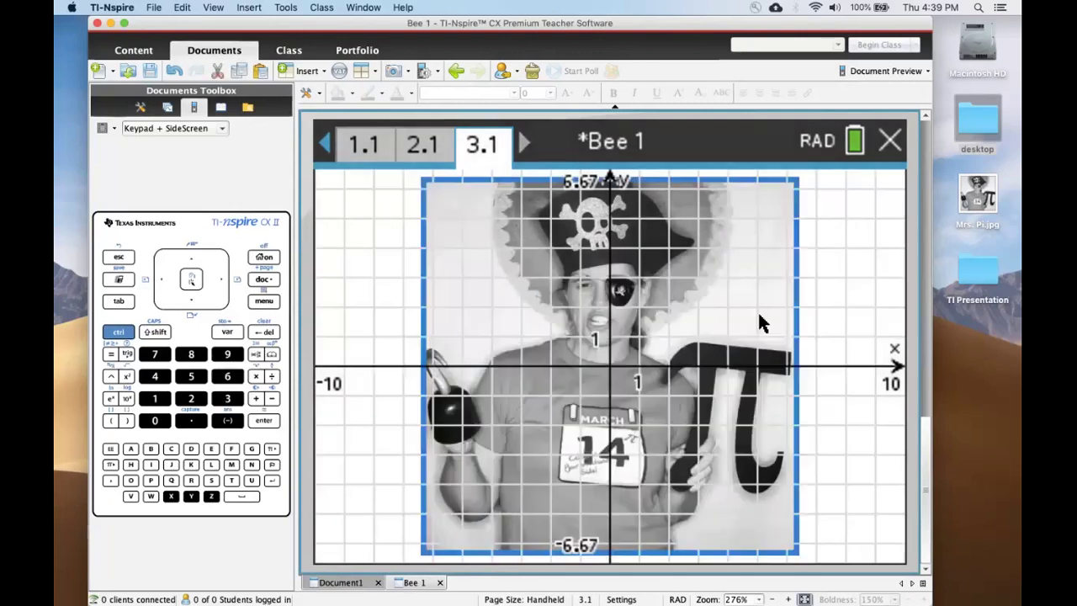
left_click_drag(696, 270, 950, 205)
left_click_drag(554, 488, 517, 470)
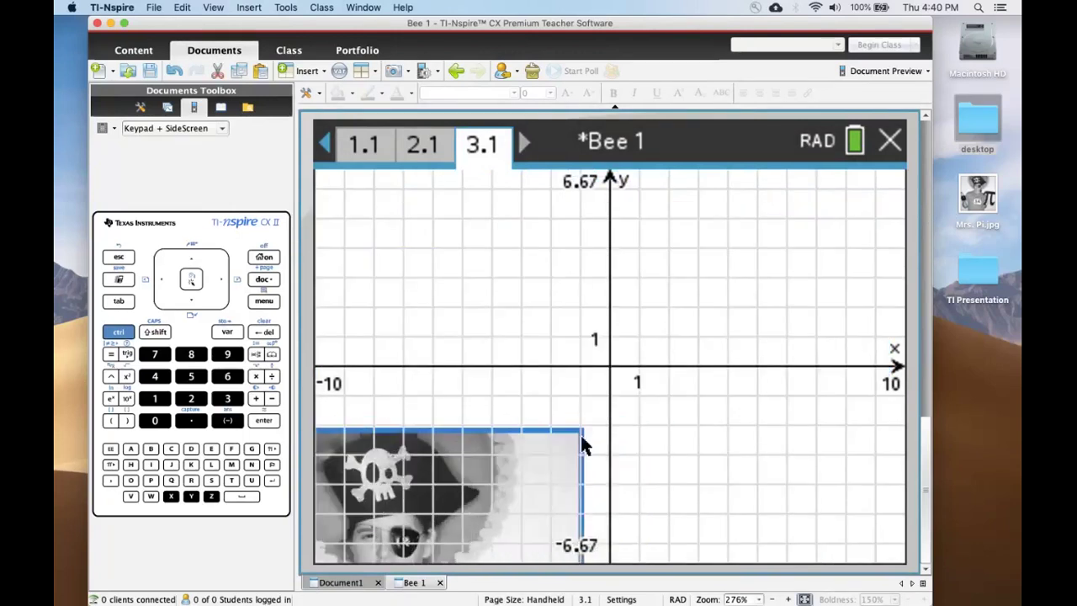
left_click_drag(583, 426, 884, 278)
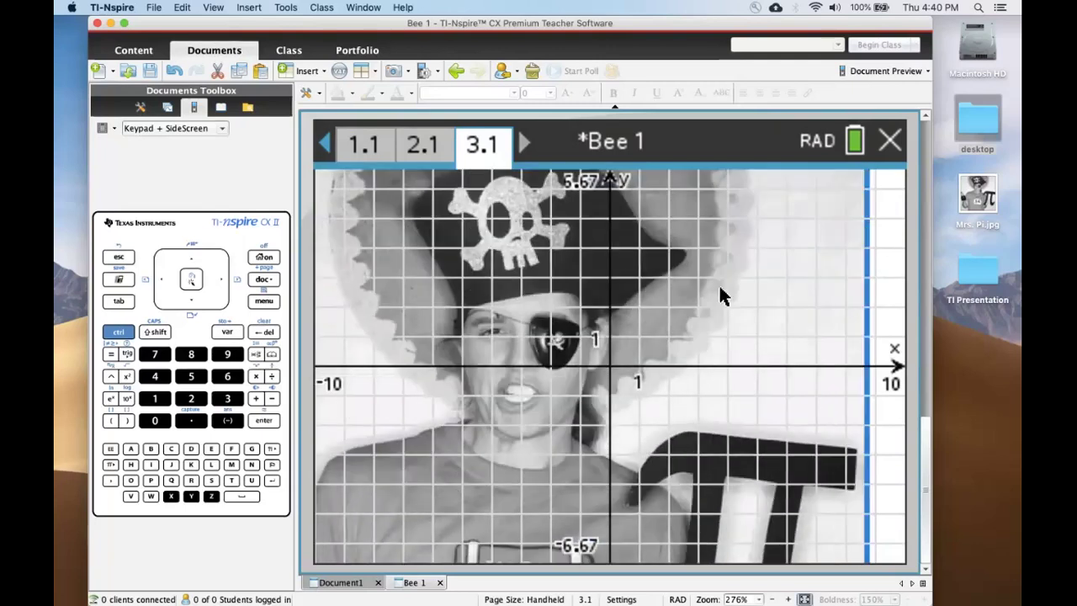
Reposition the enlarged photo so the pirate's eye patch lies near the graph's origin, undoing the move that shifts it too far
left_click_drag(721, 294, 785, 317)
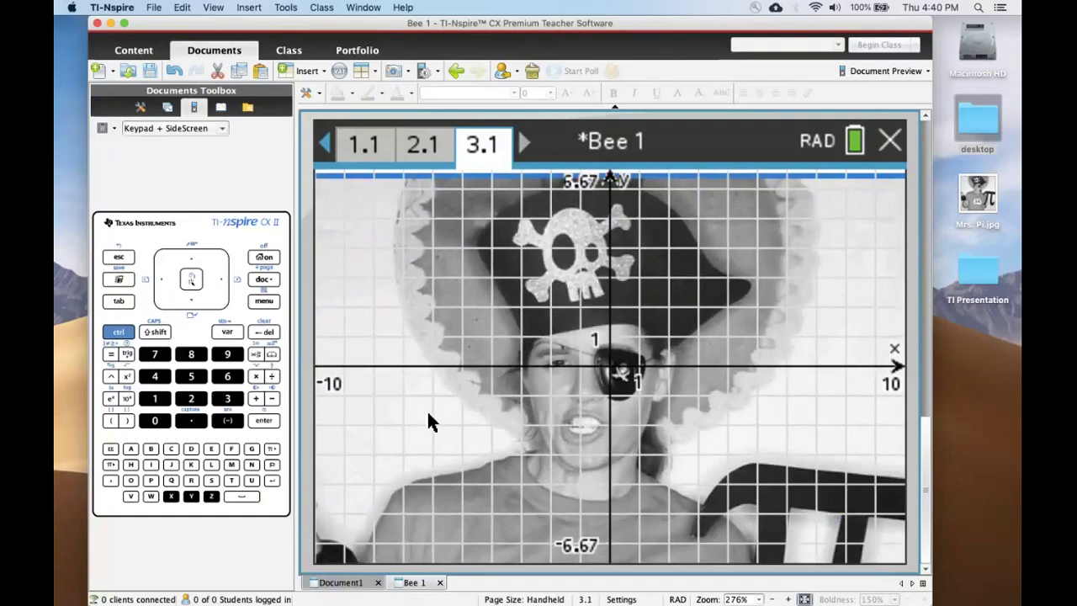
left_click_drag(423, 305, 313, 182)
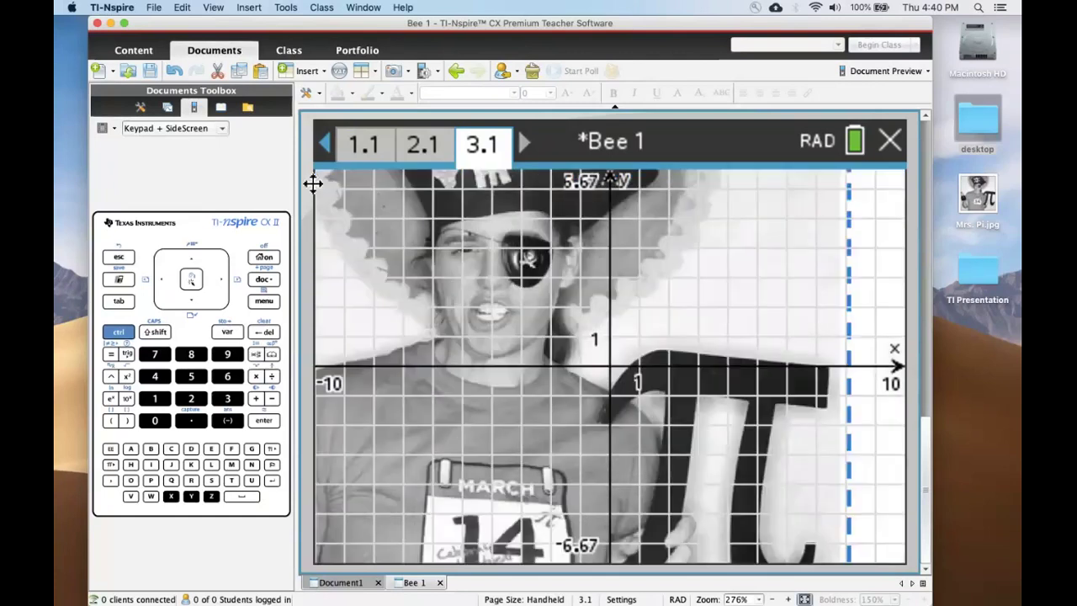
key("super+z")
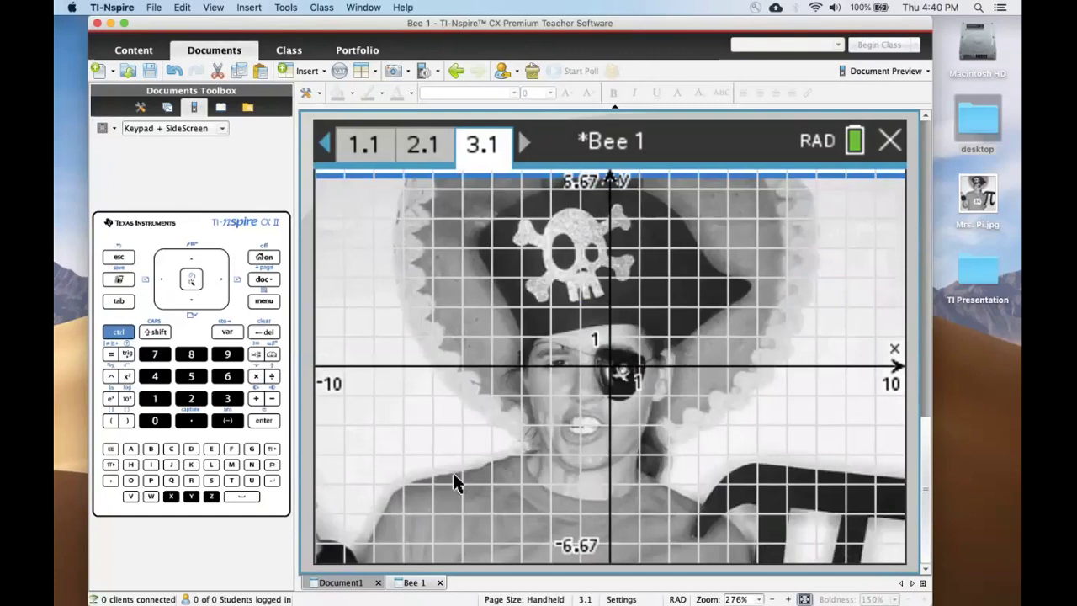
left_click_drag(453, 482, 464, 455)
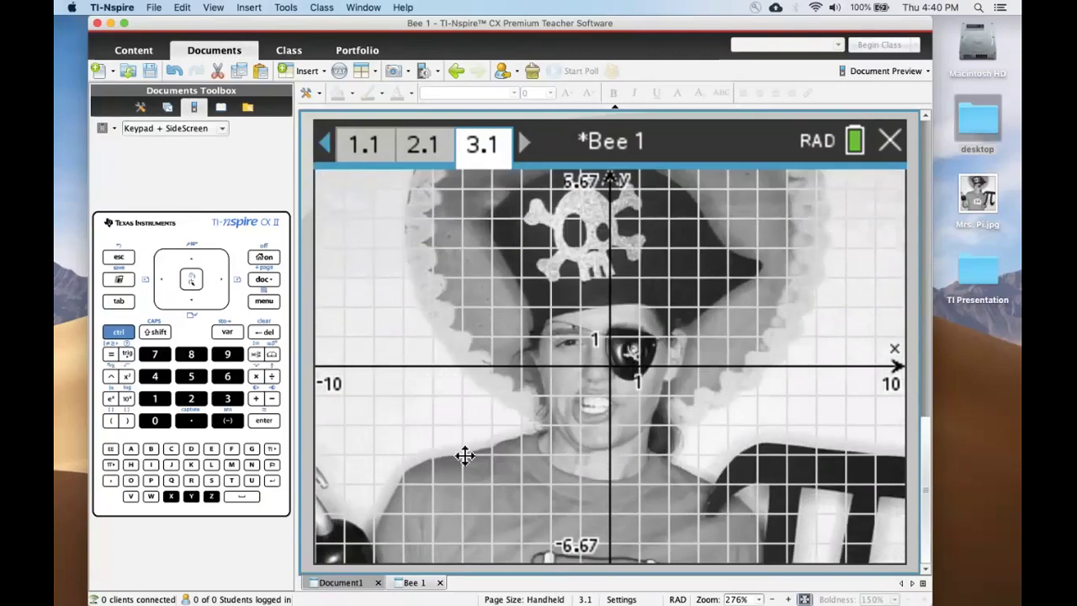
left_click_drag(523, 471, 492, 468)
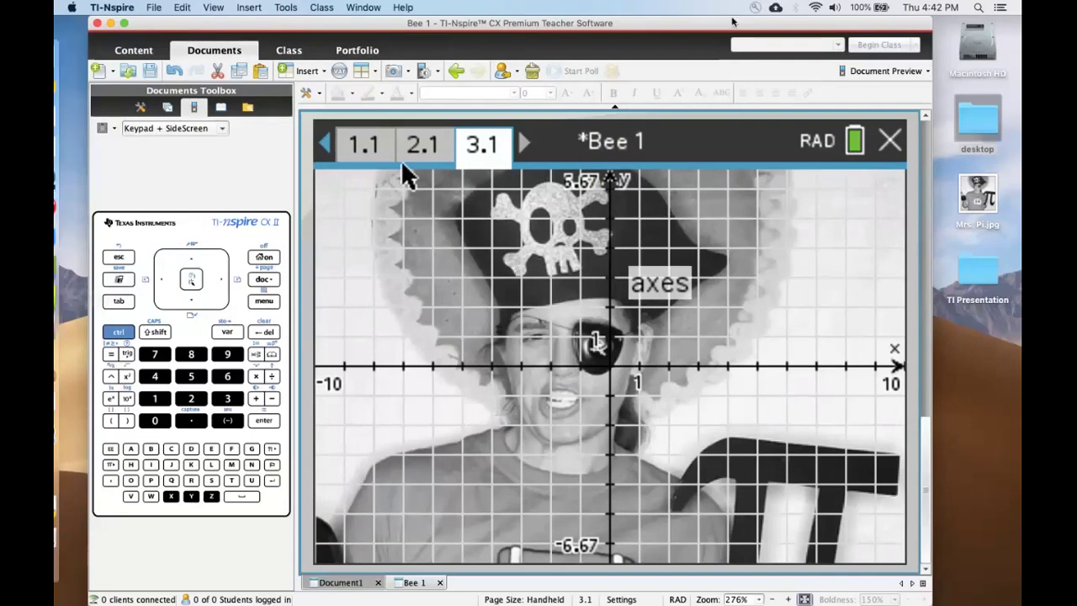
Minimize the graphing window, open the PBL Transformation Paper workbook from the TI Presentation folder in Excel, and show the top of its sheet
left_click(109, 24)
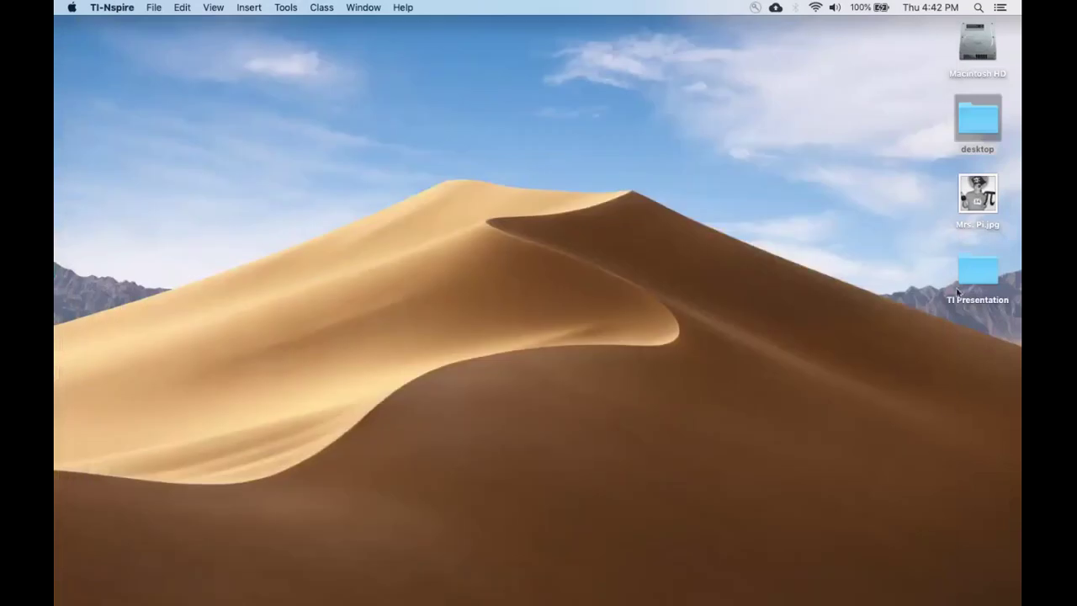
left_click(978, 268)
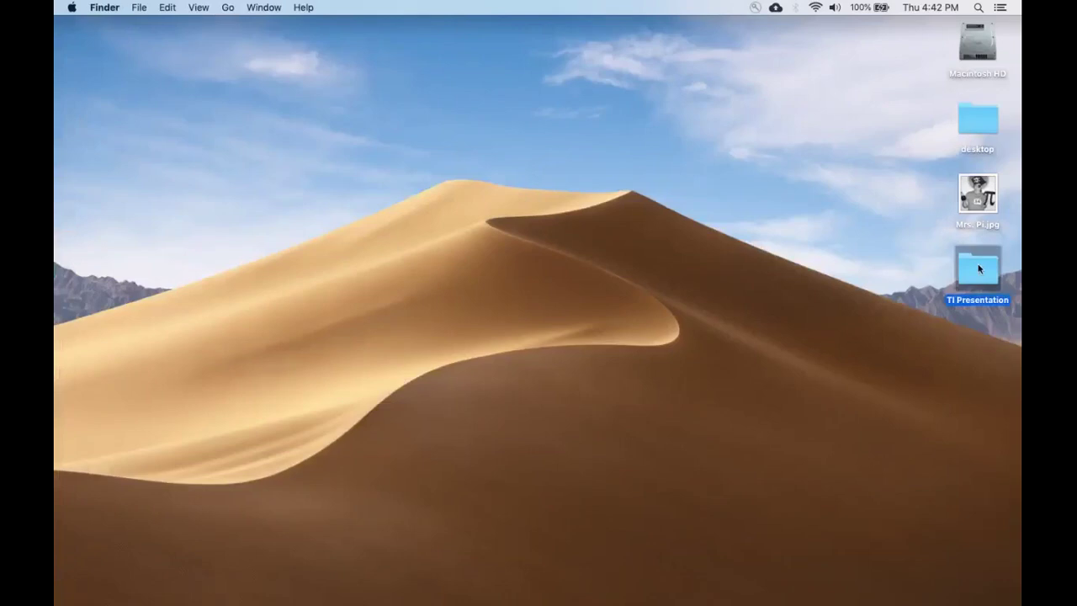
double_click(979, 269)
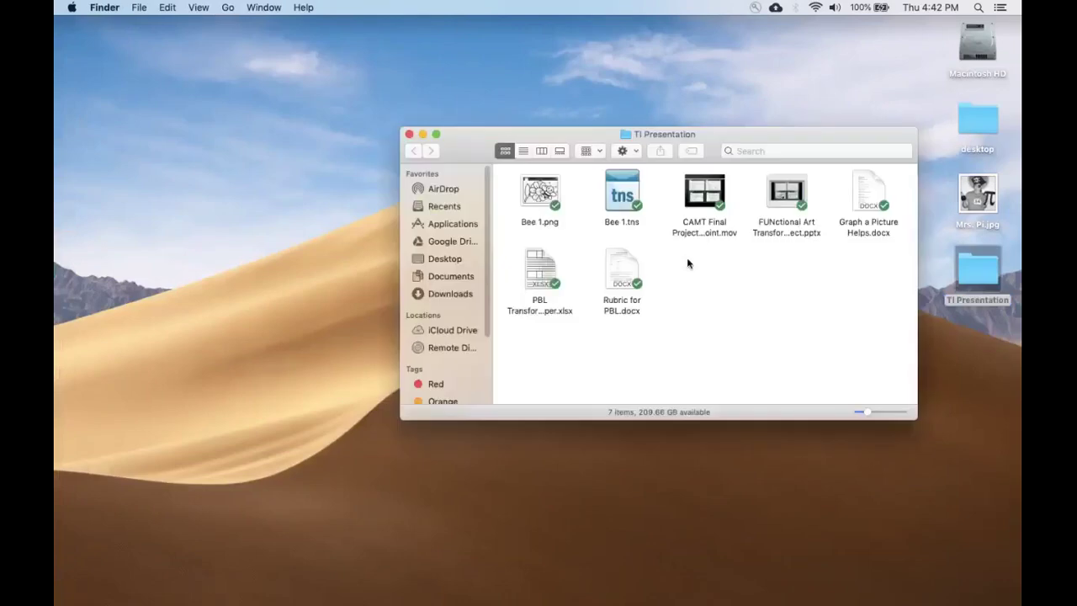
left_click(547, 267)
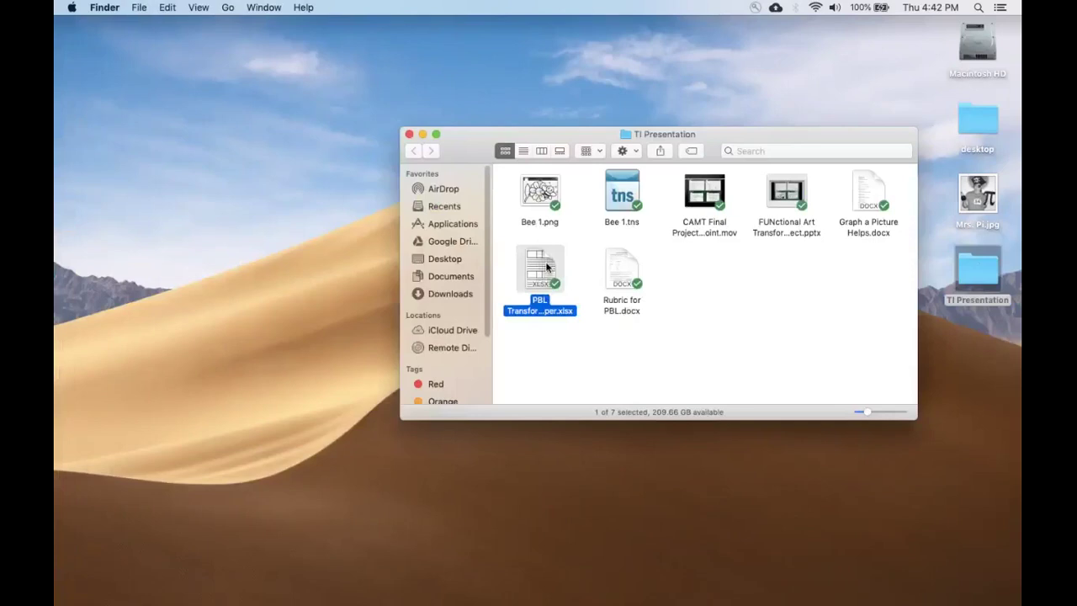
double_click(547, 267)
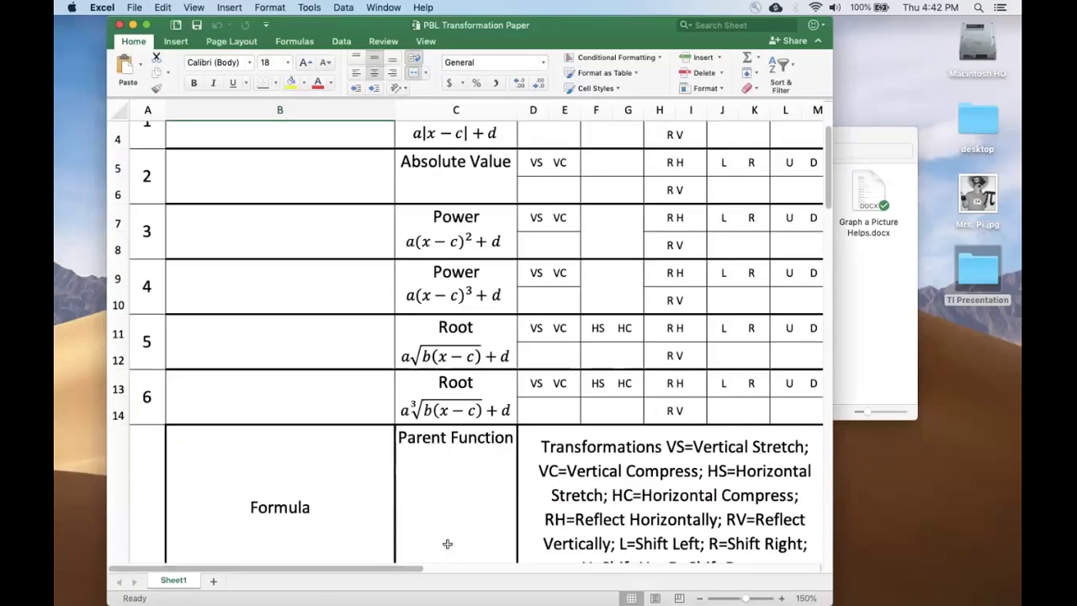
scroll(446, 543, "up", 5)
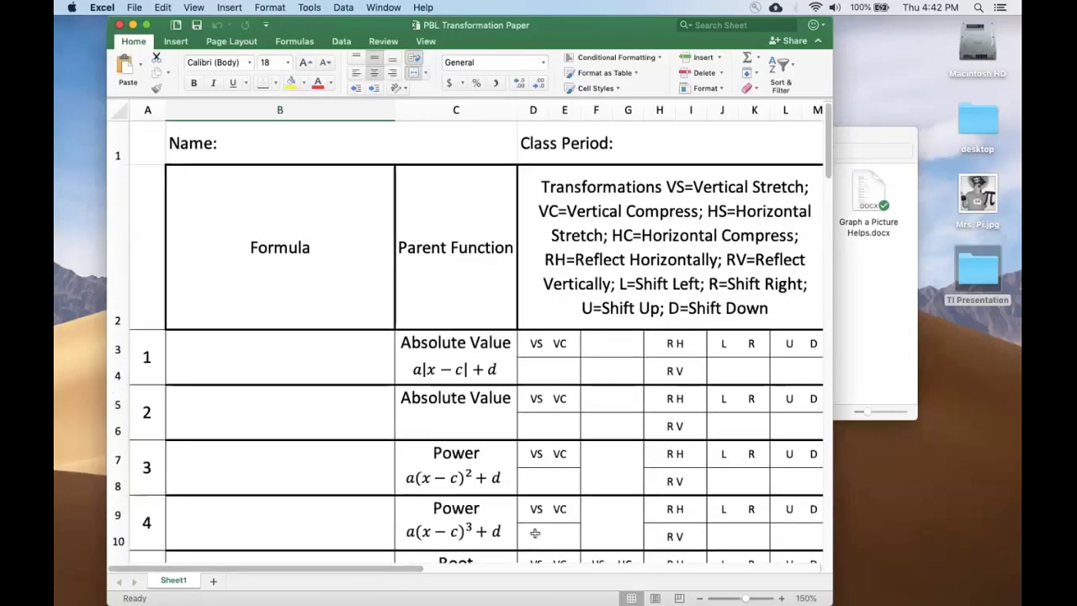